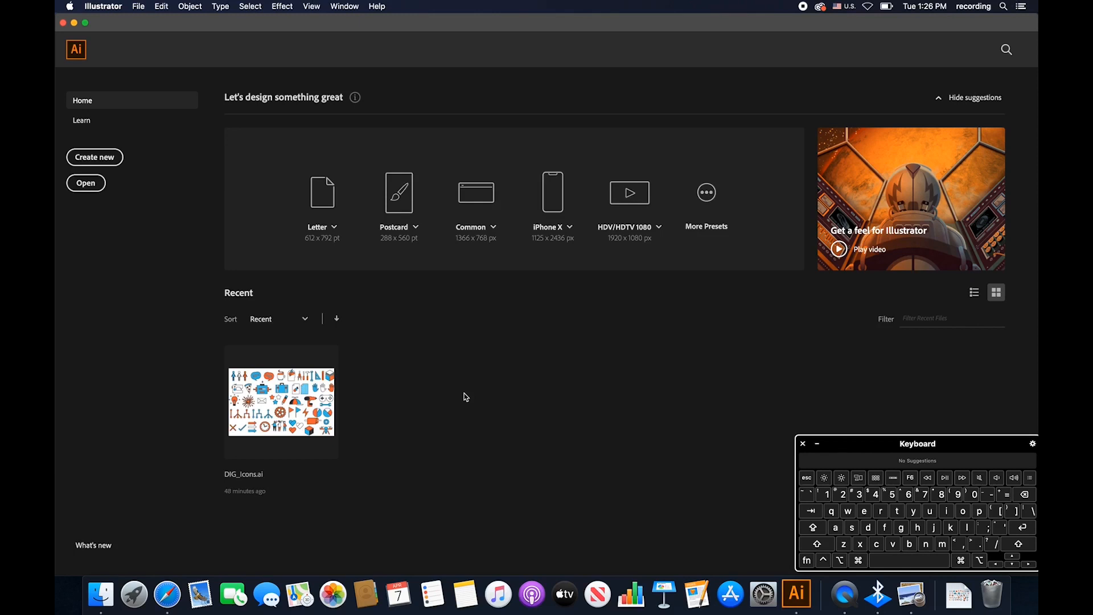
Step: Create a new document and set its fill color to dark brown 60421E
left_click(96, 157)
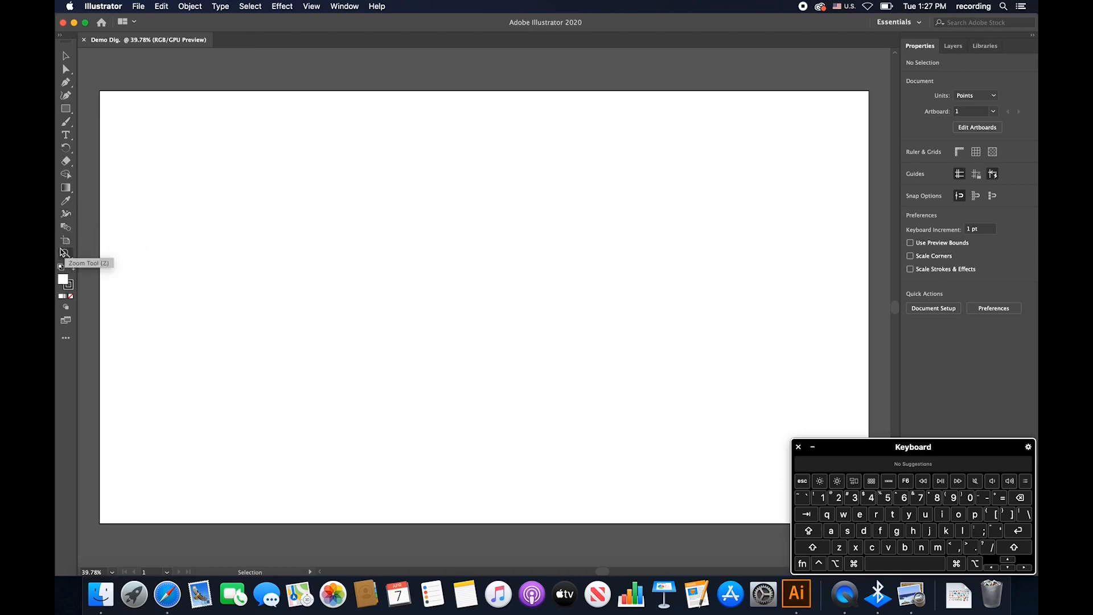
double_click(66, 284)
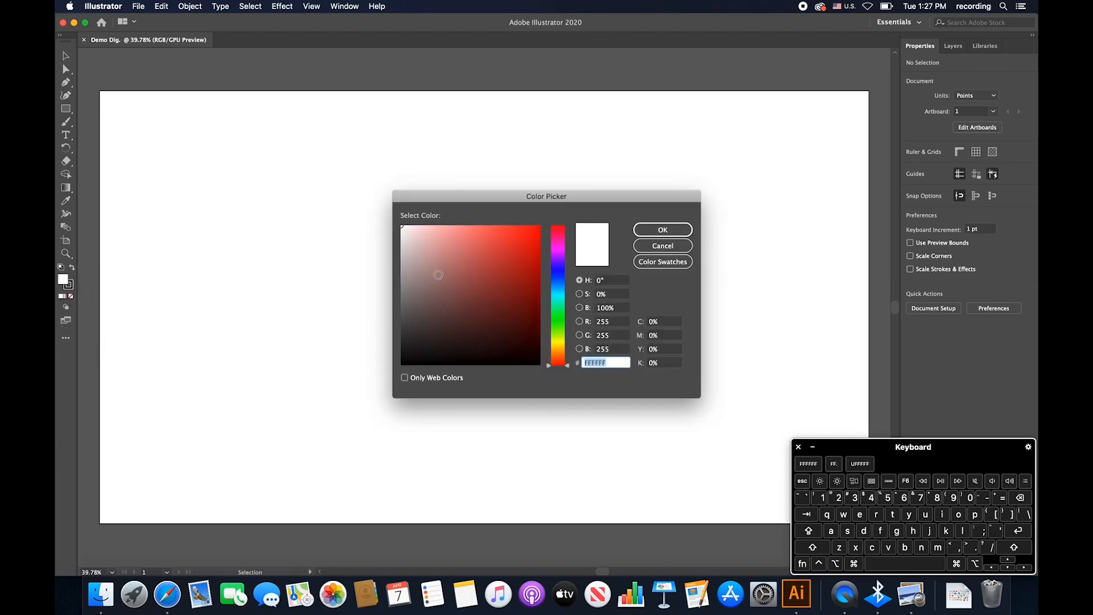
type("7554541E6032")
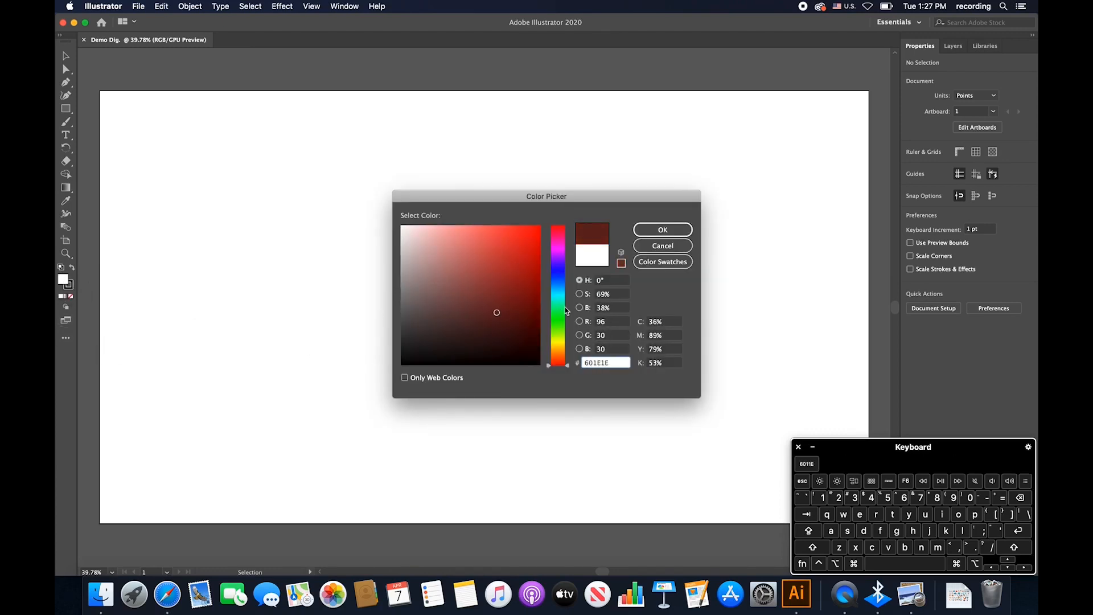
left_click_drag(564, 322, 592, 353)
double_click(610, 363)
type("0")
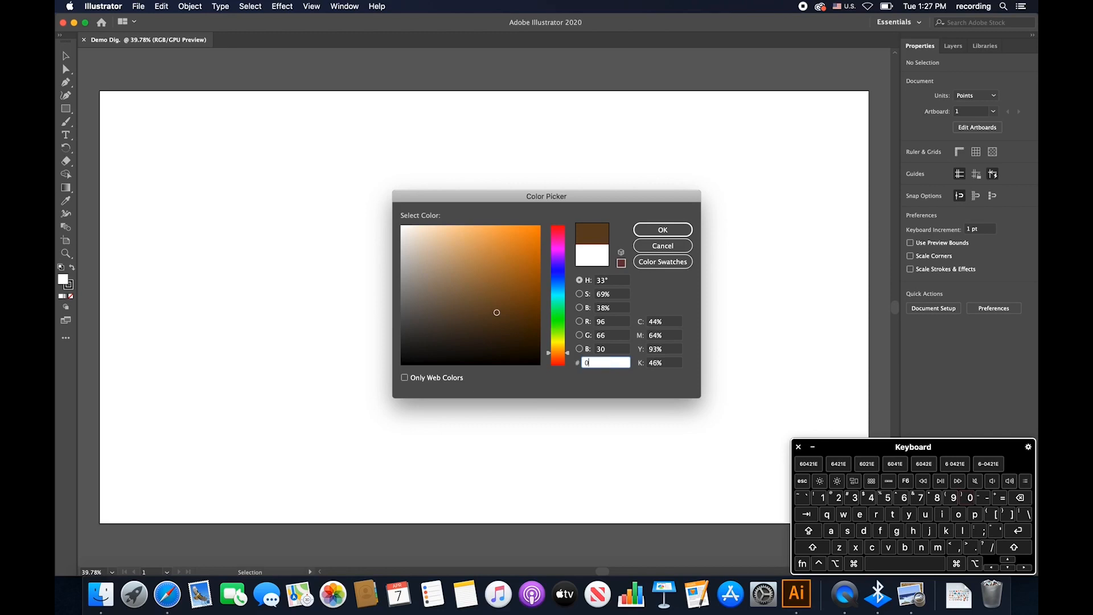
type("000000")
key("Return")
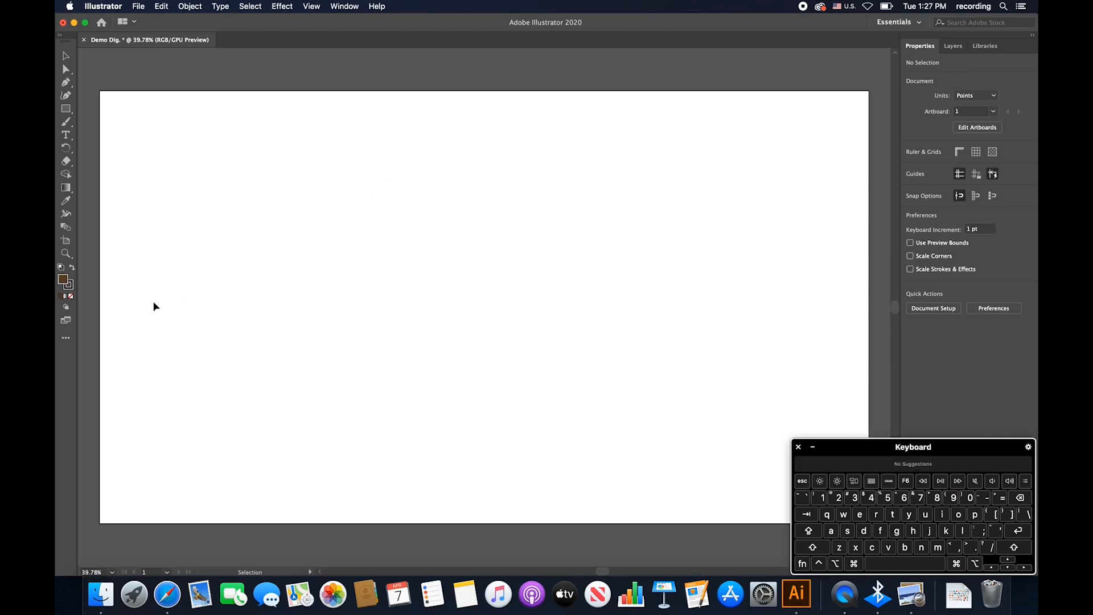
Step: Try lighter brown shades for the fill color and bring up the list of color swatches
double_click(68, 283)
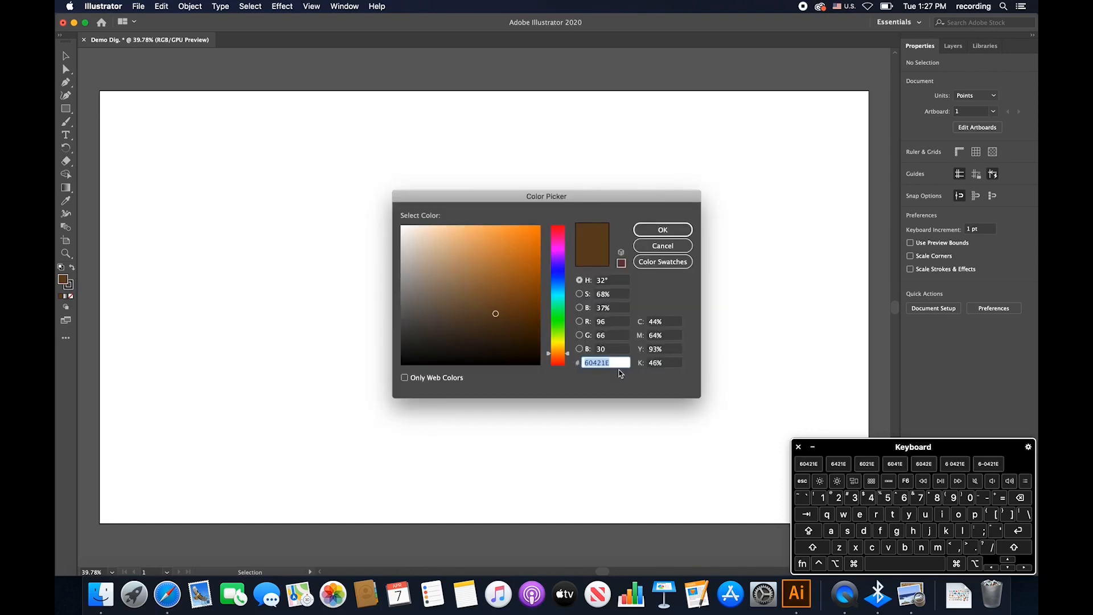
type("5B3E1E")
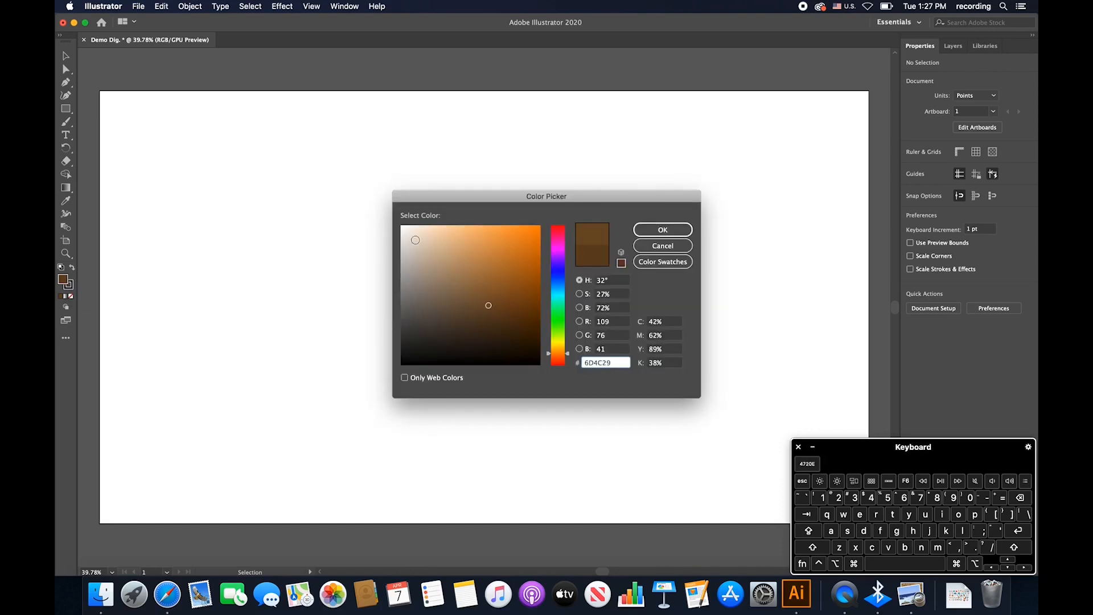
mouse_move(402, 227)
left_mouse_down()
mouse_move(381, 220)
mouse_move(544, 382)
mouse_move(397, 392)
mouse_move(451, 301)
left_mouse_up()
left_click(663, 262)
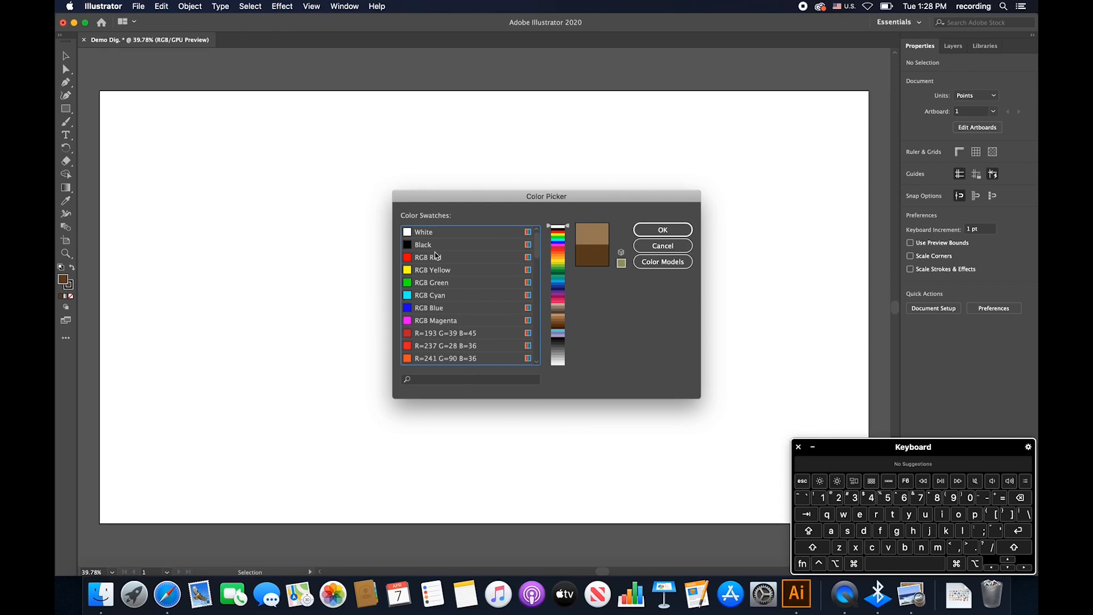
left_click(662, 232)
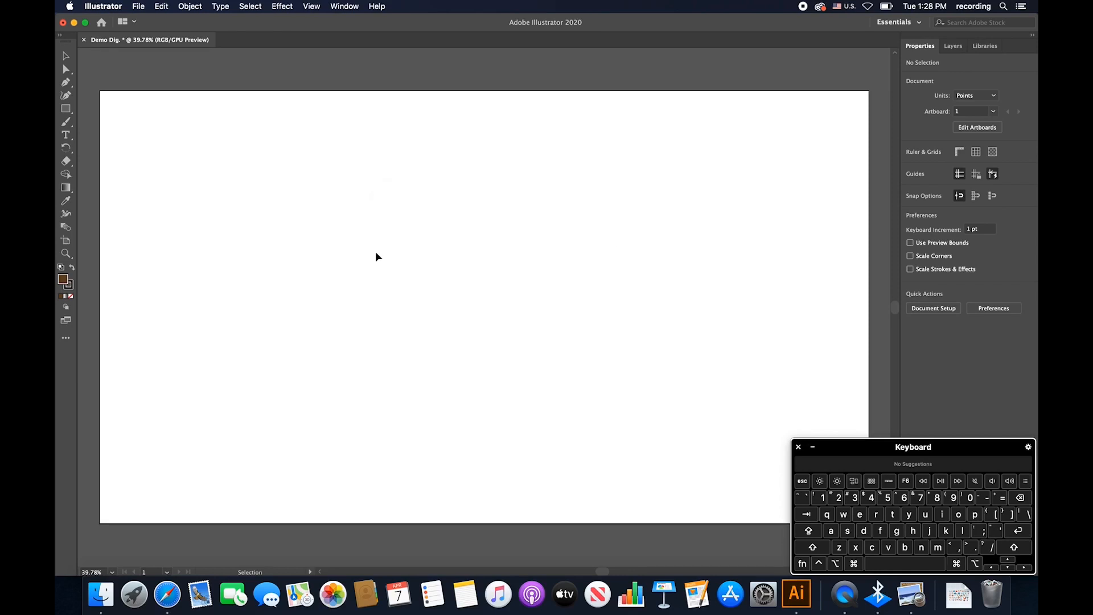
Step: Restrict the fill color choices to web colors only, try it out, and remove the restriction again
double_click(62, 282)
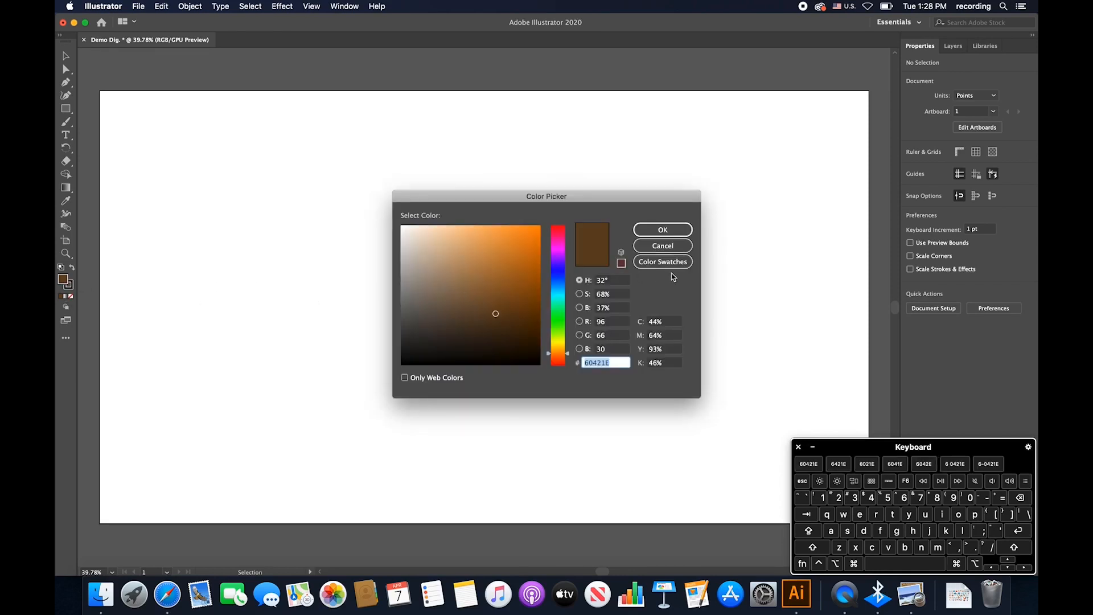
left_click(416, 380)
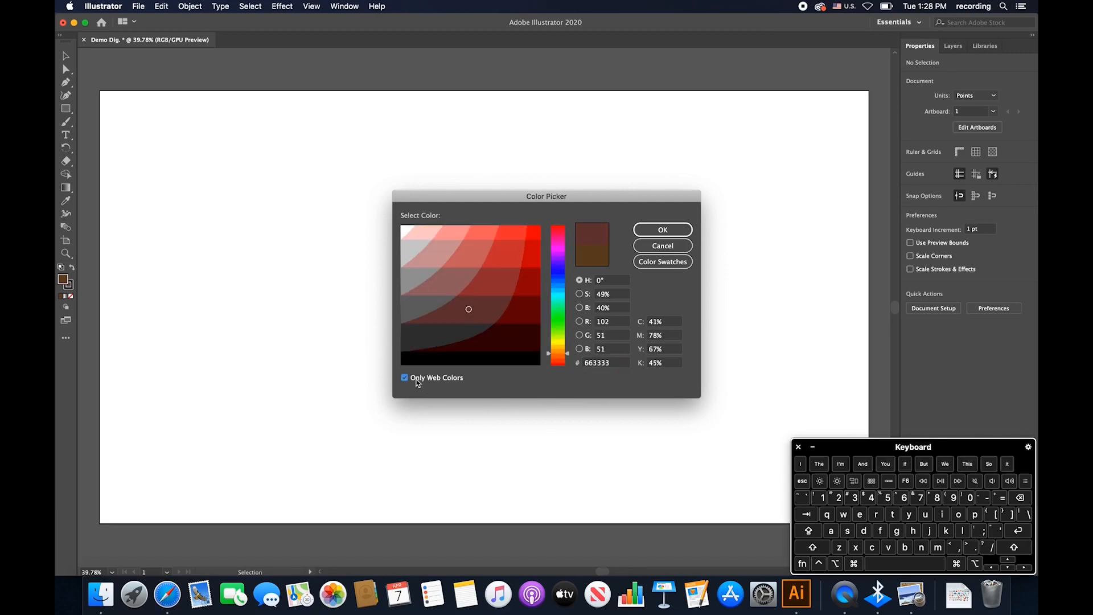
left_click_drag(567, 359, 455, 390)
left_click(405, 377)
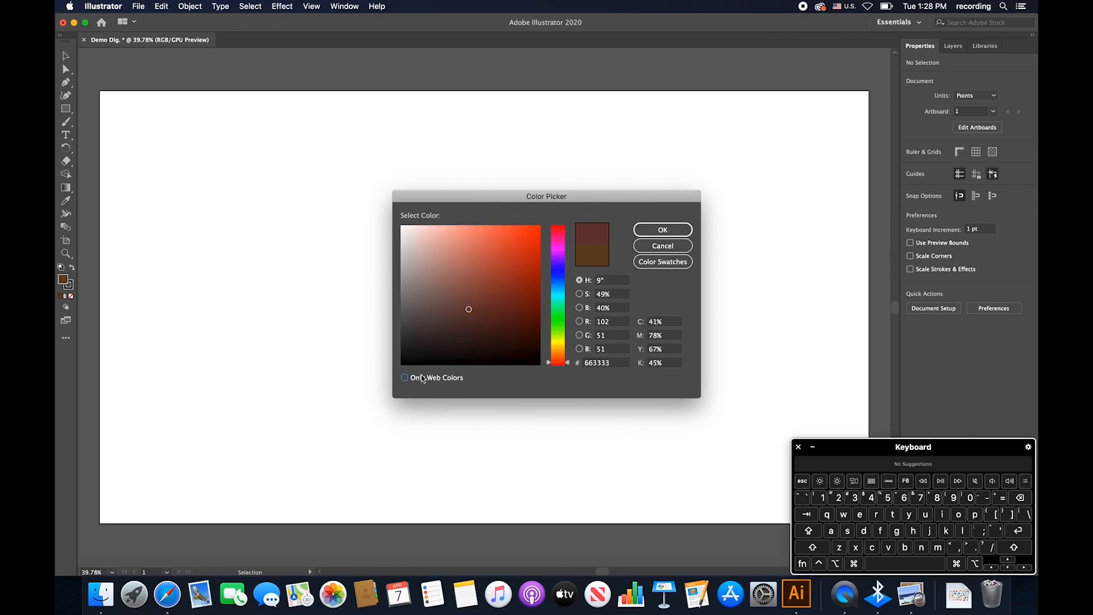
Step: Set the fill color to black (000000)
mouse_move(516, 265)
left_mouse_down()
mouse_move(530, 207)
mouse_move(473, 265)
left_mouse_up()
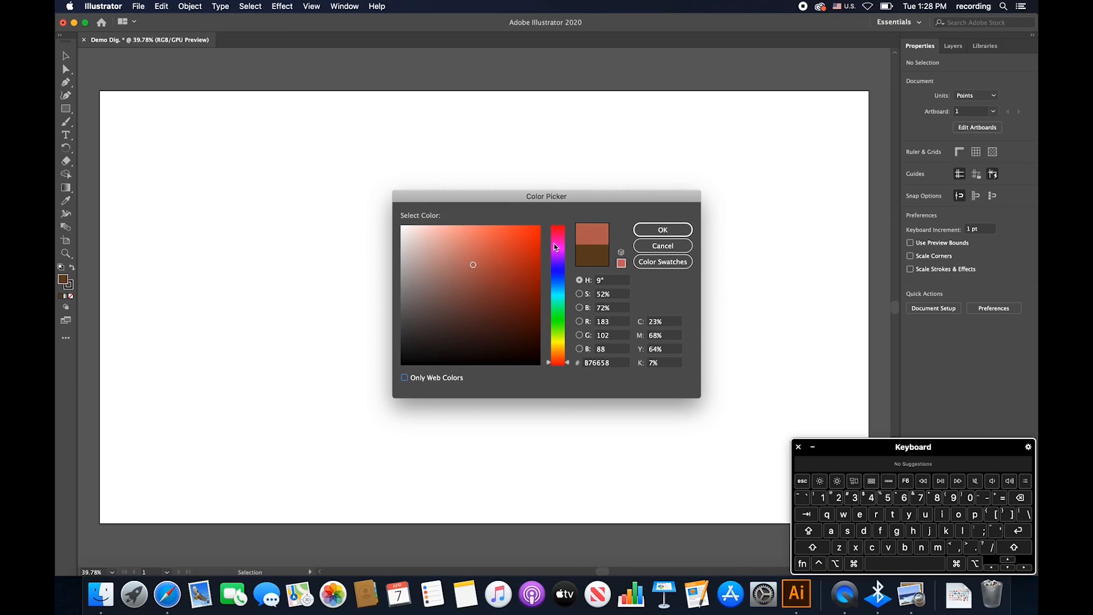
mouse_move(556, 245)
left_mouse_down()
mouse_move(559, 222)
mouse_move(563, 367)
mouse_move(561, 278)
left_mouse_up()
left_click(521, 318)
left_click_drag(520, 317, 541, 367)
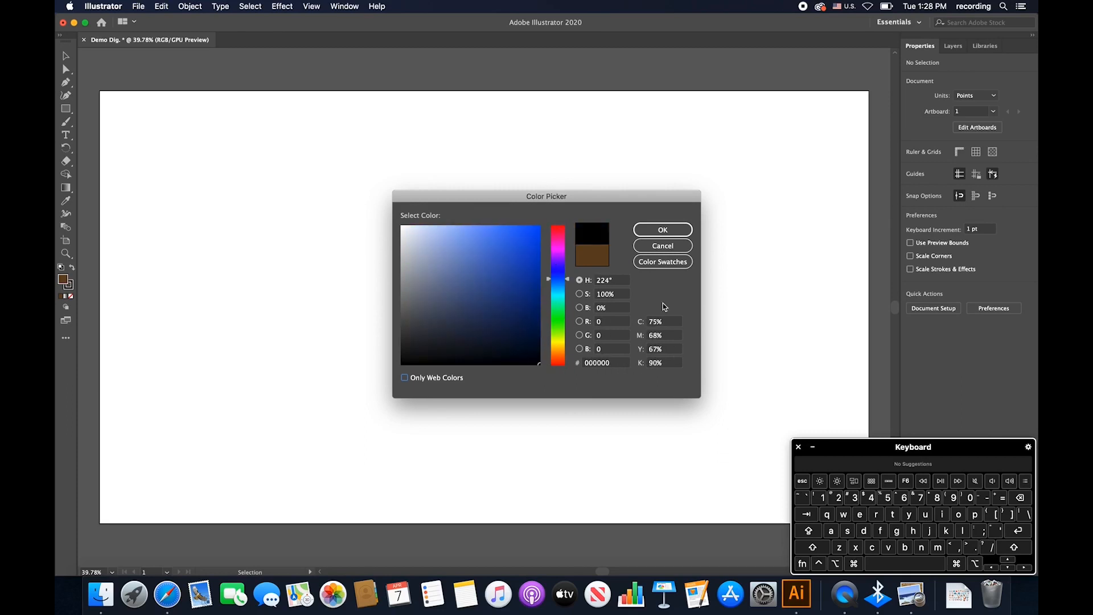
left_click(662, 231)
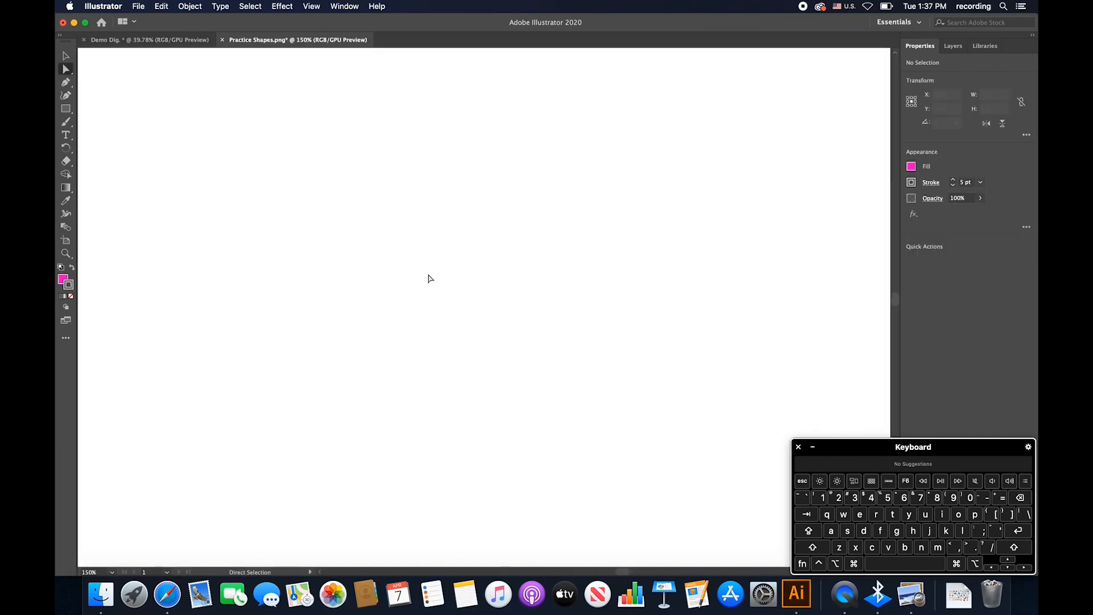
Step: Draw a closed, irregular five-sided shape about 296 pt wide and 234 pt high with the Pen tool
key("p")
left_click(197, 136)
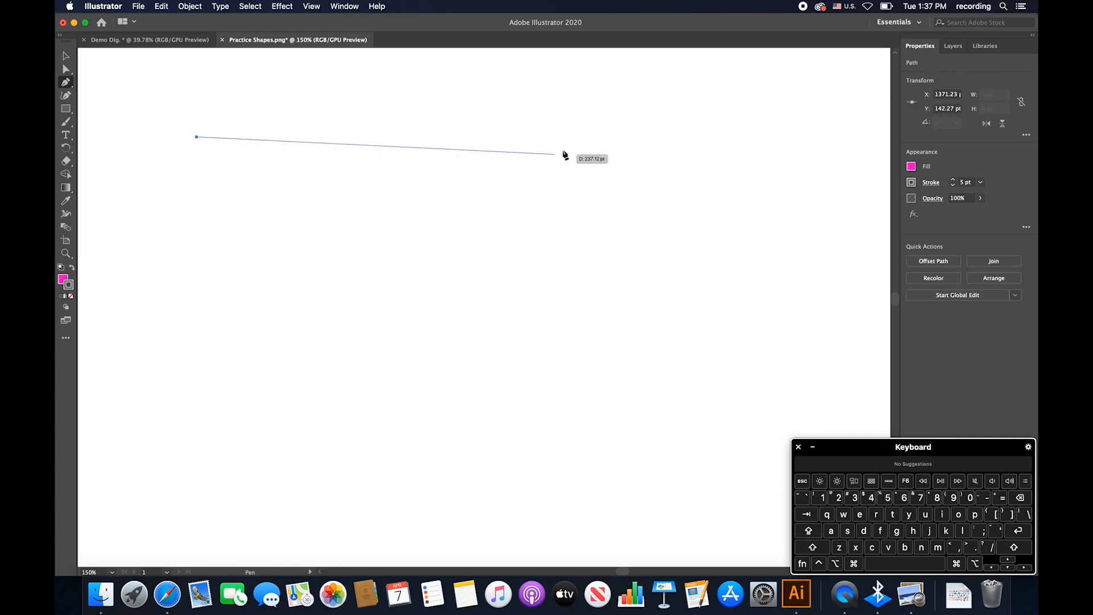
left_click(612, 142)
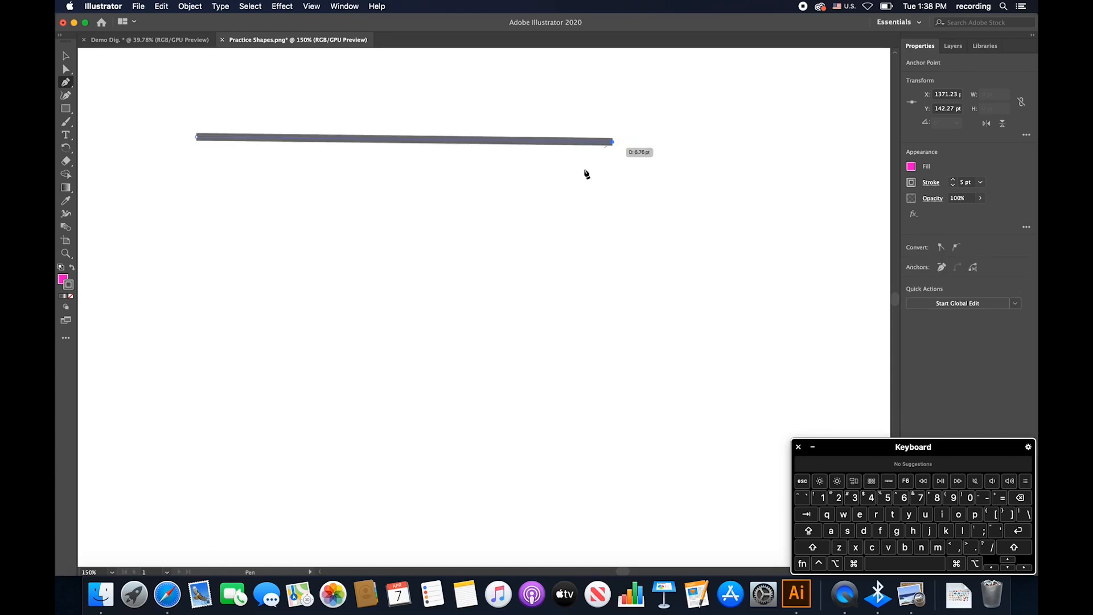
left_click(644, 383)
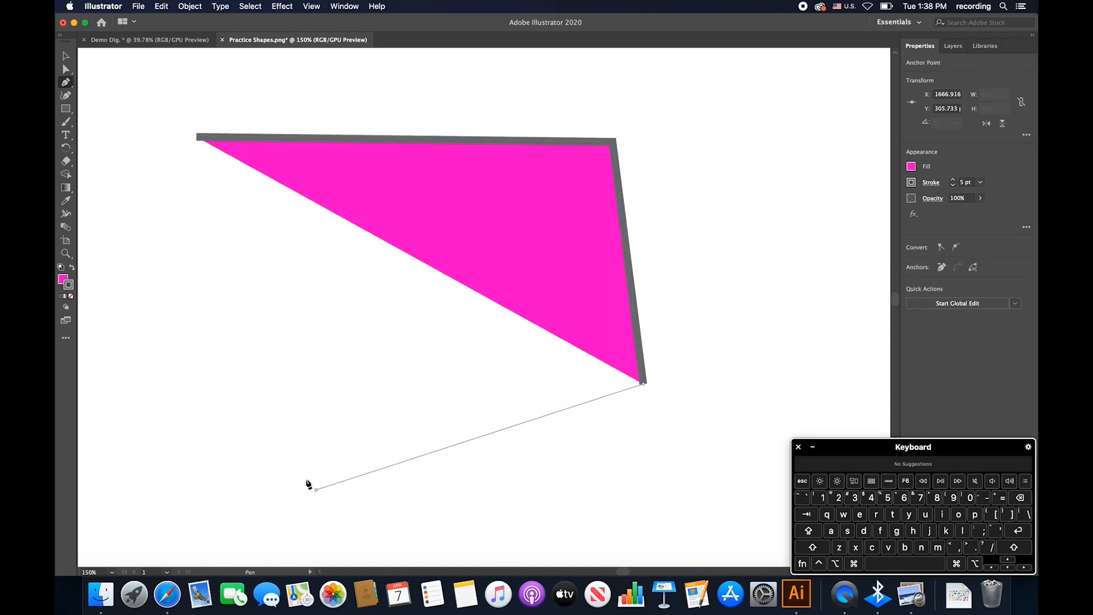
left_click(316, 490)
left_click(222, 329)
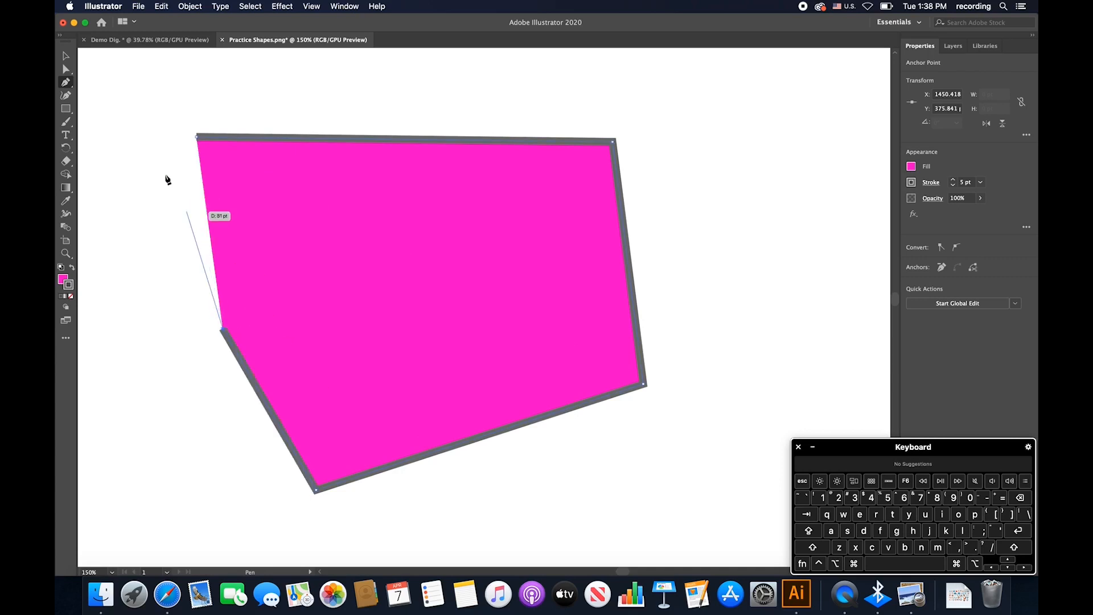
left_click(196, 138)
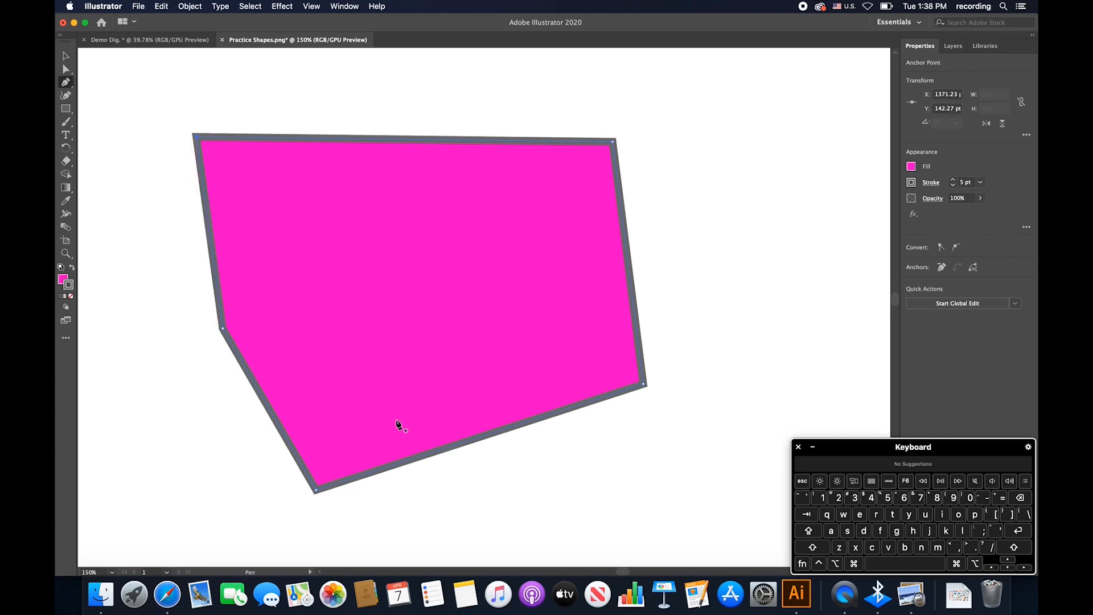
Step: Undo every anchor point of the magenta five-sided shape
key("super+z")
key("super+z")
key("super+z")
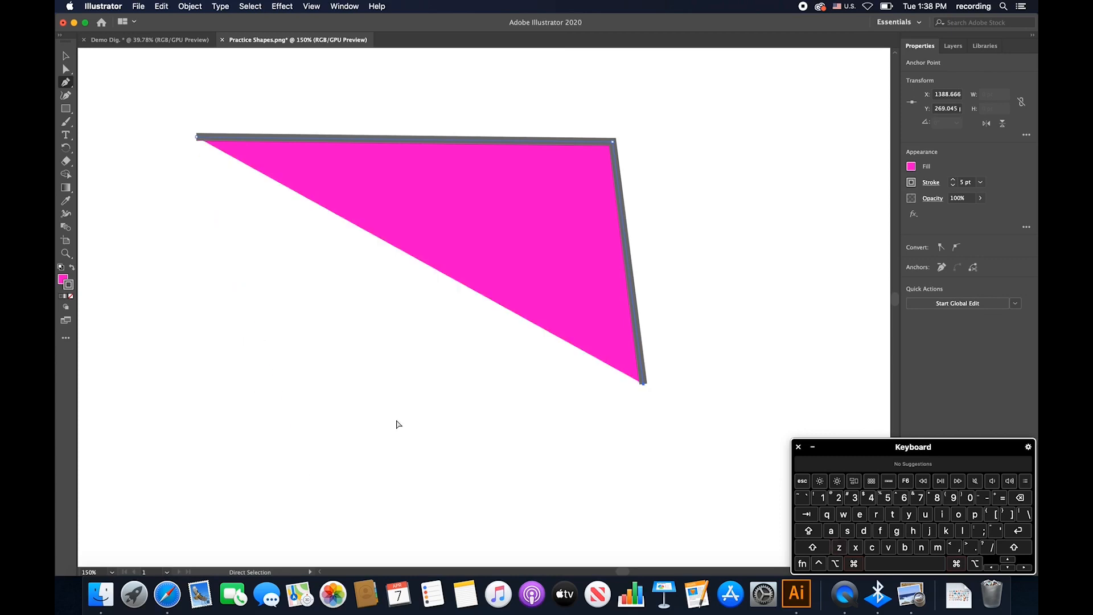
key("super+z")
key("super+z")
key("super+z")
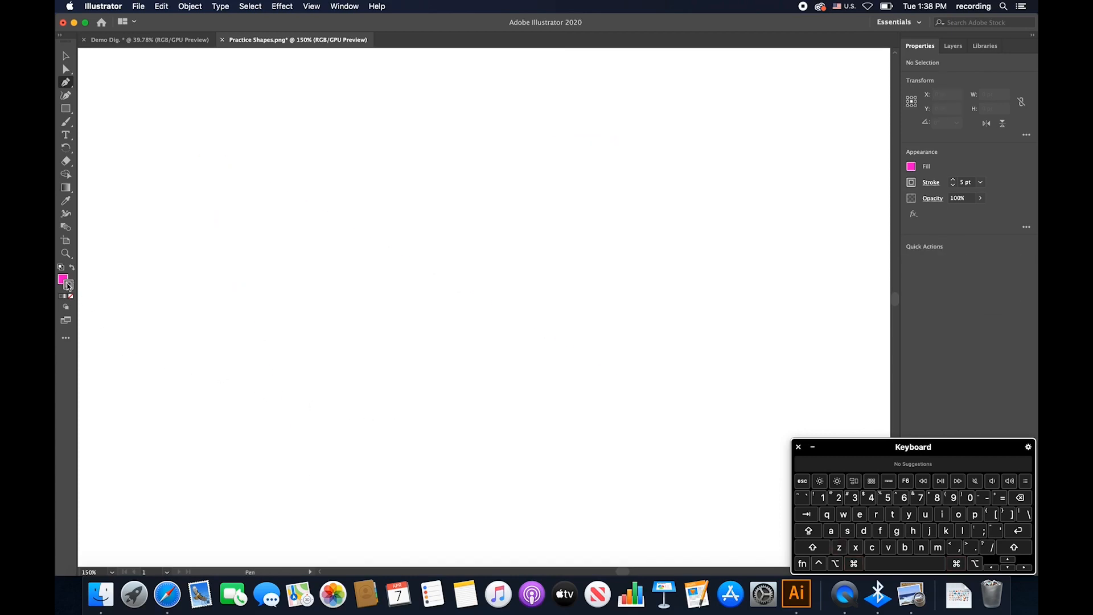
Step: Set the fill to None for new paths
left_click(912, 168)
left_click(912, 168)
left_click(911, 168)
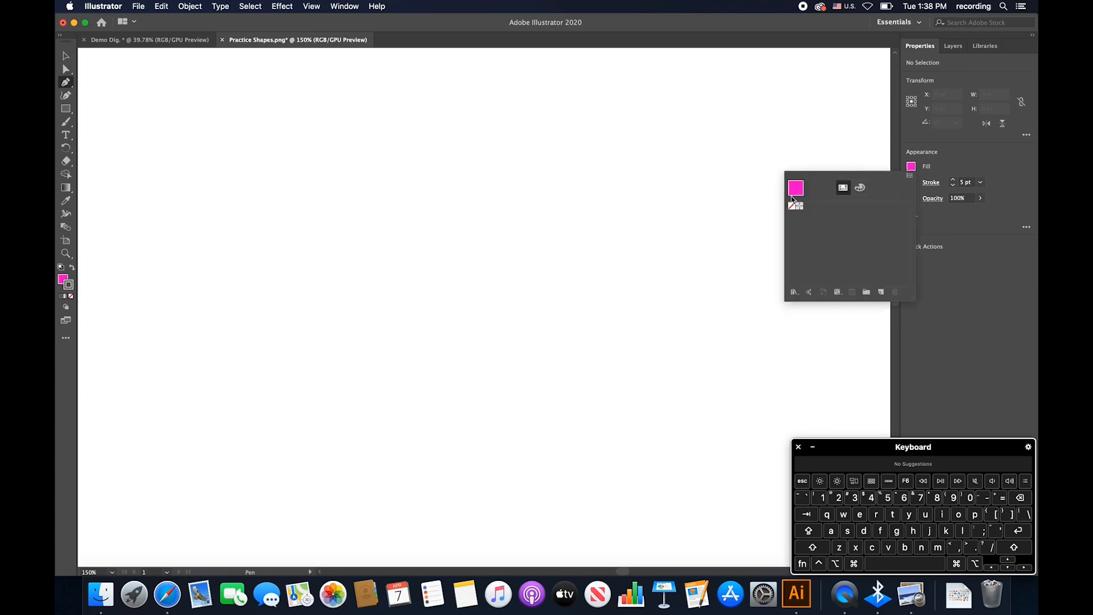
left_click(791, 207)
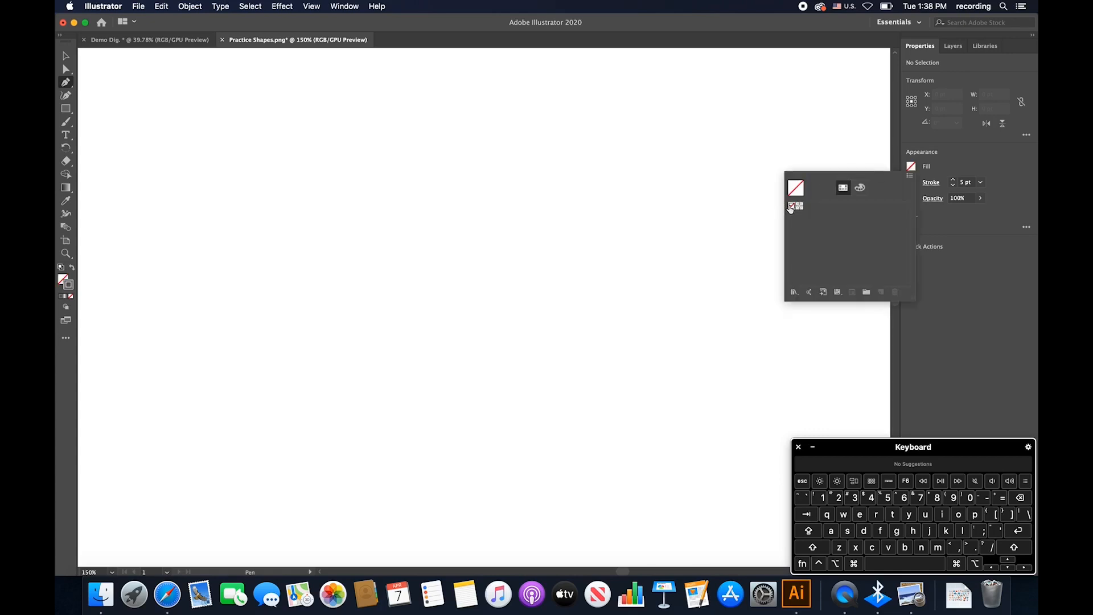
left_click(940, 273)
Step: Draw a closed, unfilled five-sided outline about 290 pt wide and 143 pt high with a horizontal upper edge
left_click(283, 174)
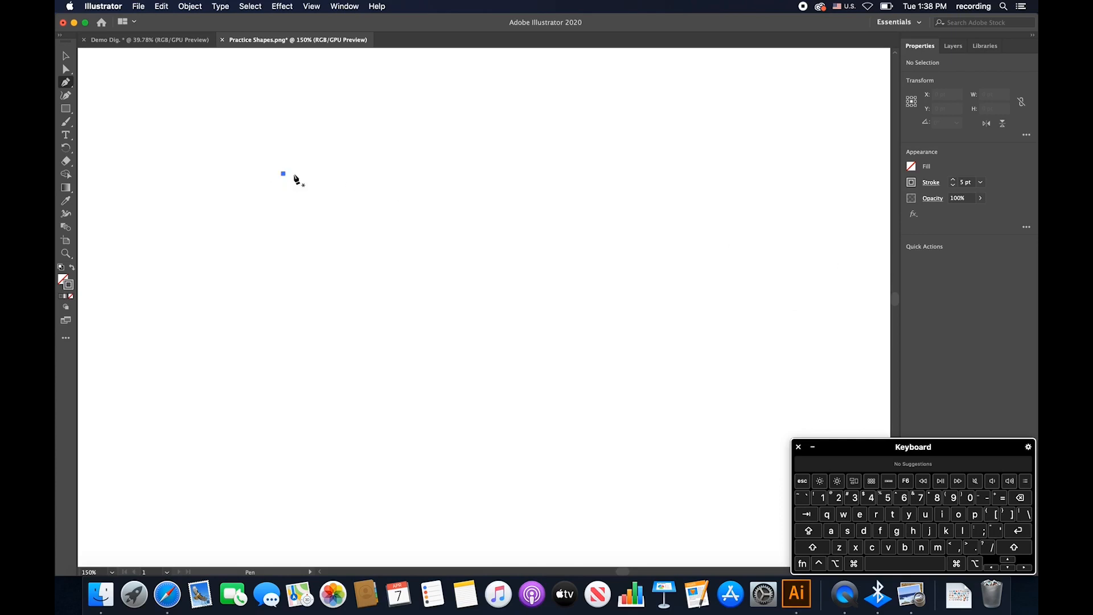
left_click(689, 173)
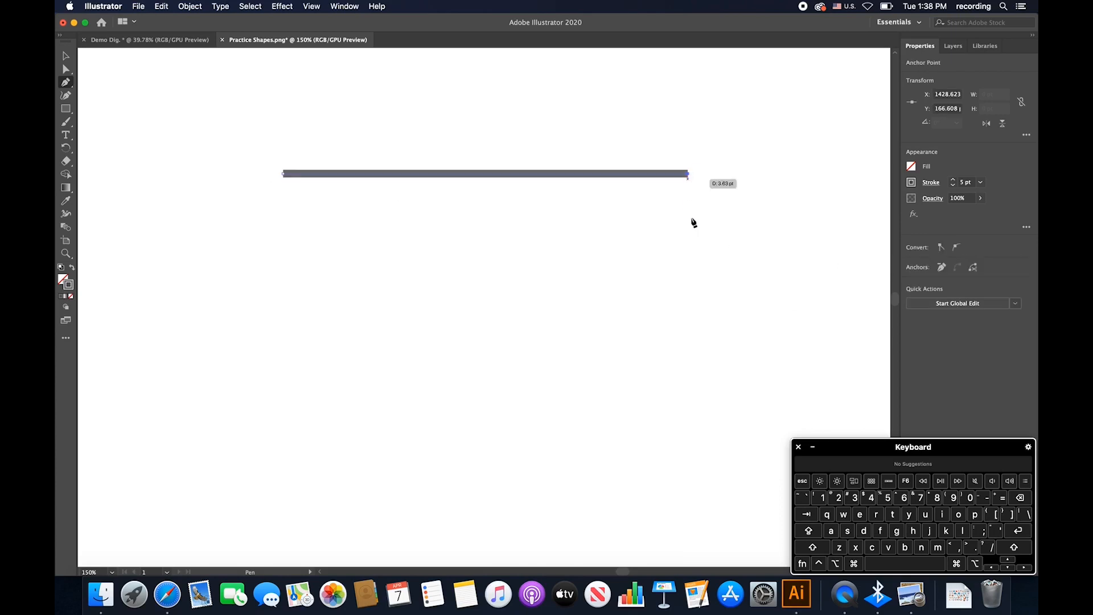
left_click(722, 281)
left_click(565, 391)
left_click(373, 369)
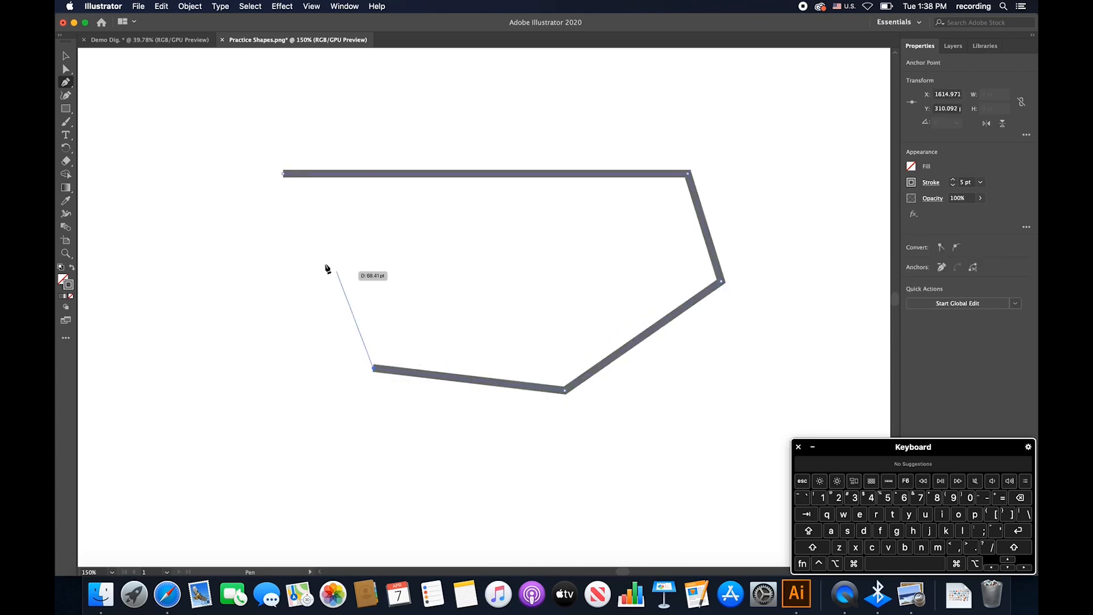
left_click(284, 174)
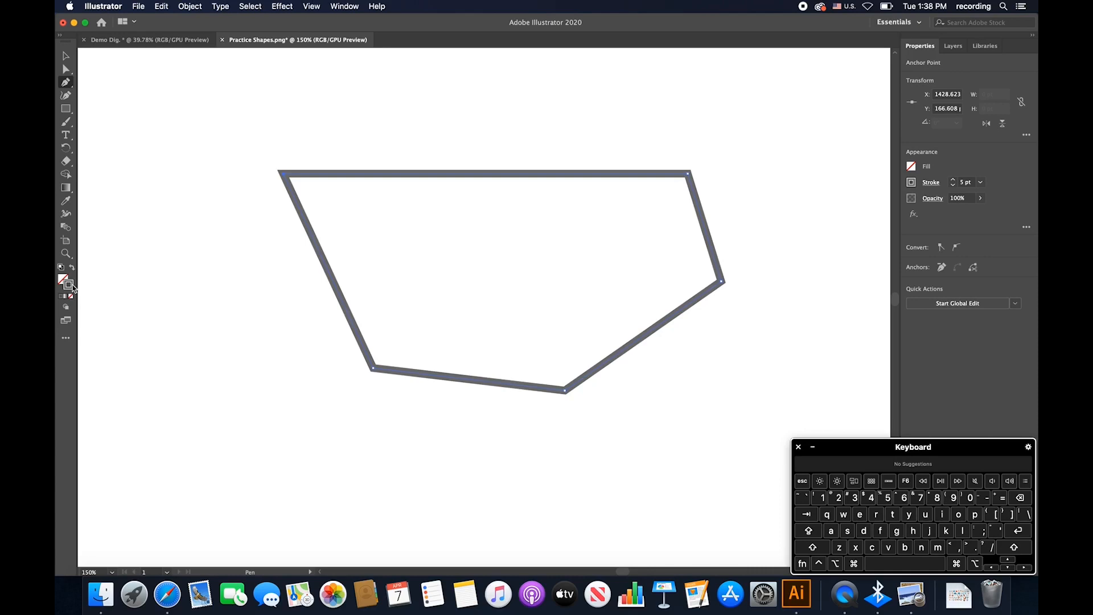
Step: Set the five-sided outline's stroke color to black (000000)
double_click(72, 288)
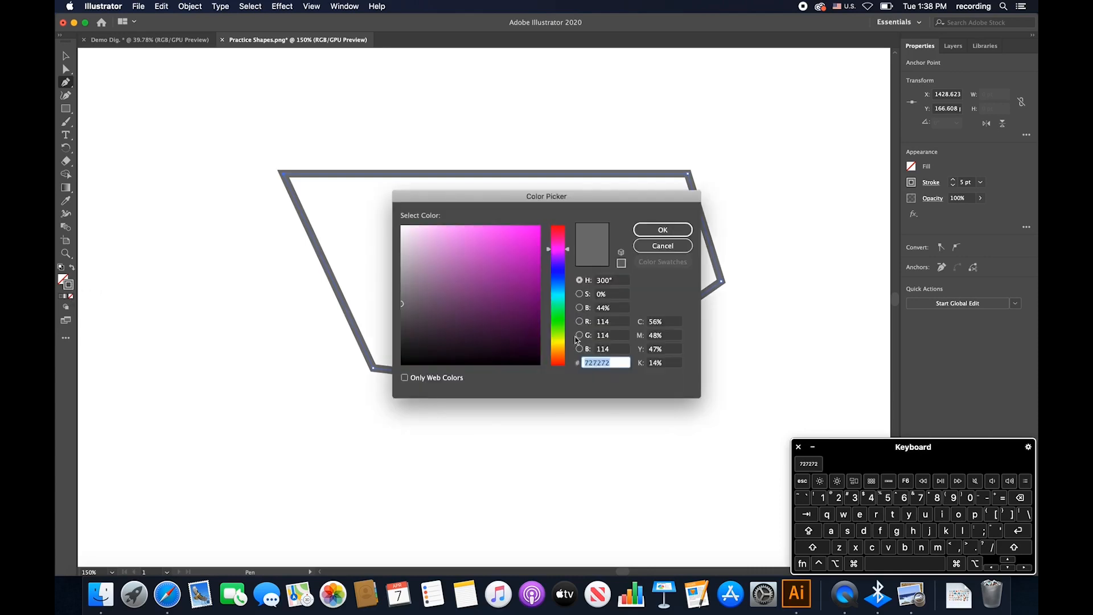
mouse_move(512, 328)
left_mouse_down()
mouse_move(488, 336)
mouse_move(399, 306)
left_mouse_up()
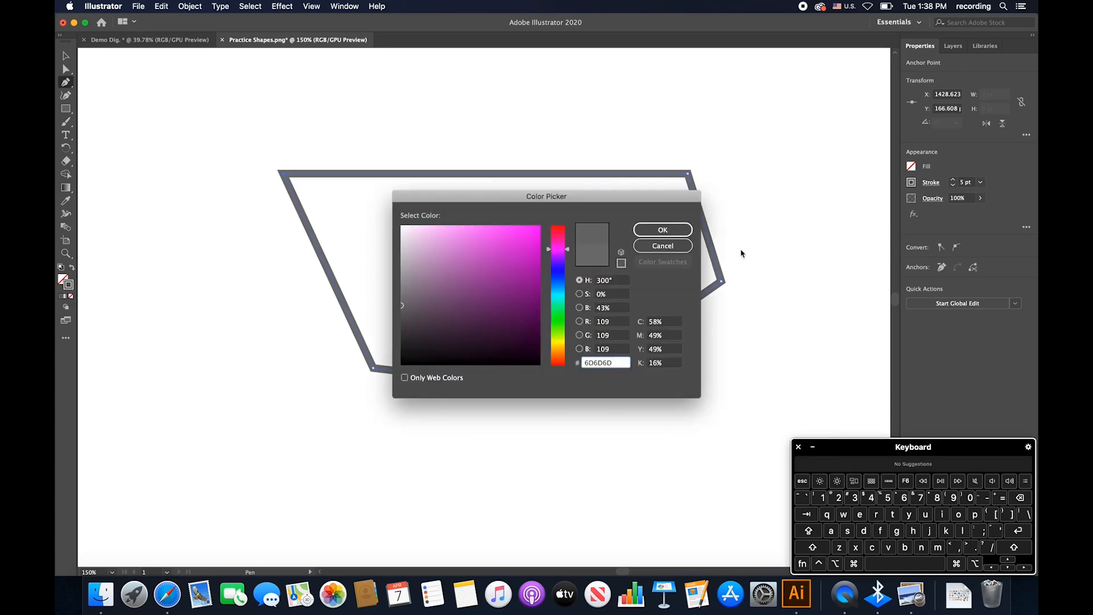
left_click_drag(427, 342, 396, 371)
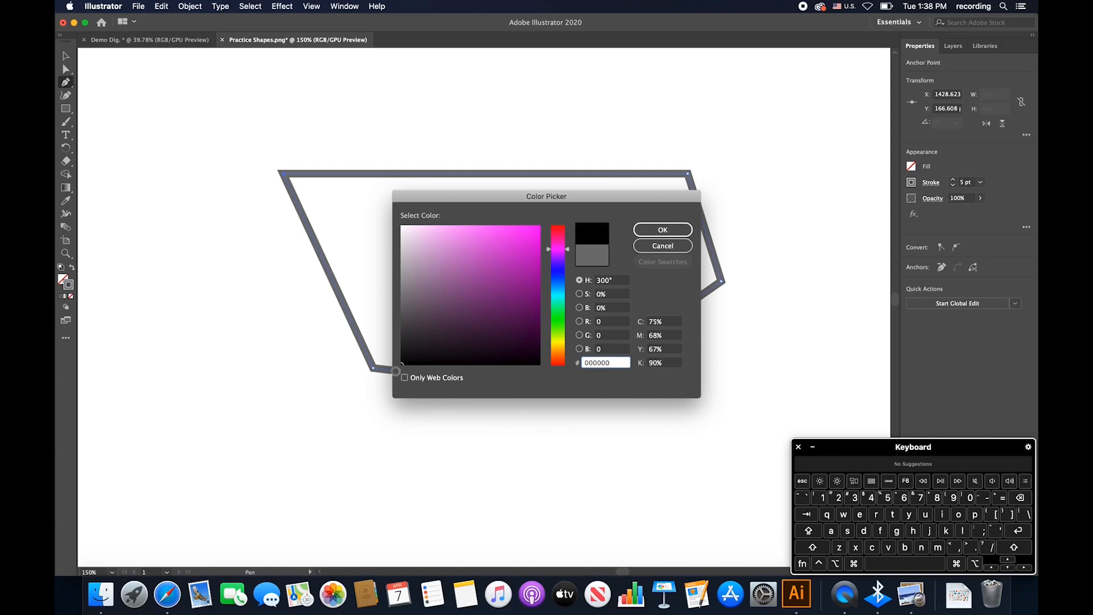
left_click(656, 232)
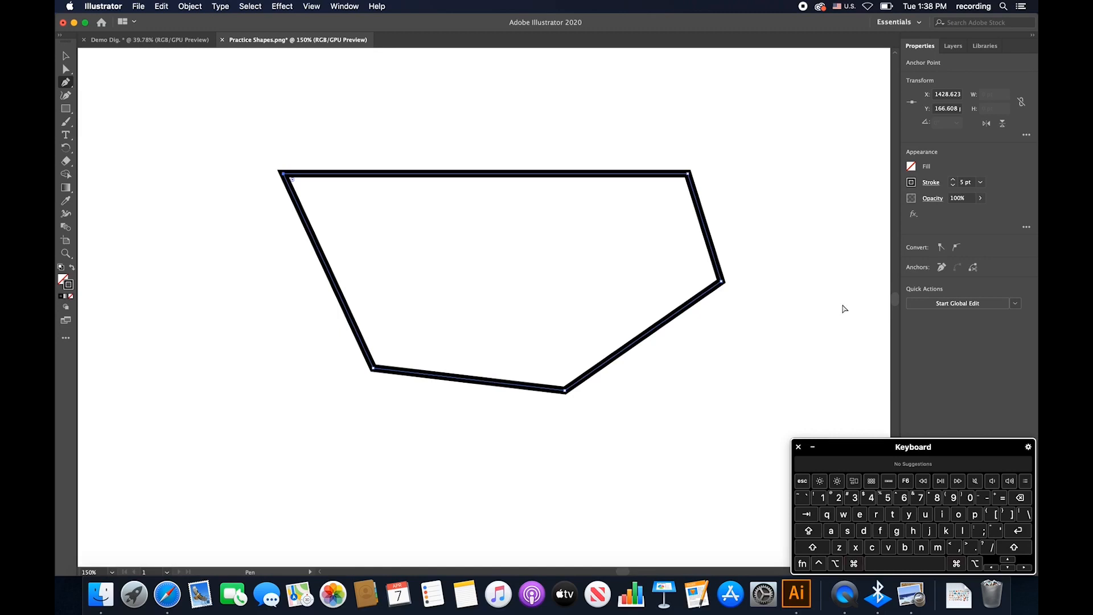
Step: Undo the black stroke color and all anchor points of the unfilled five-sided outline
key("super+z")
key("super+z")
key("super+z")
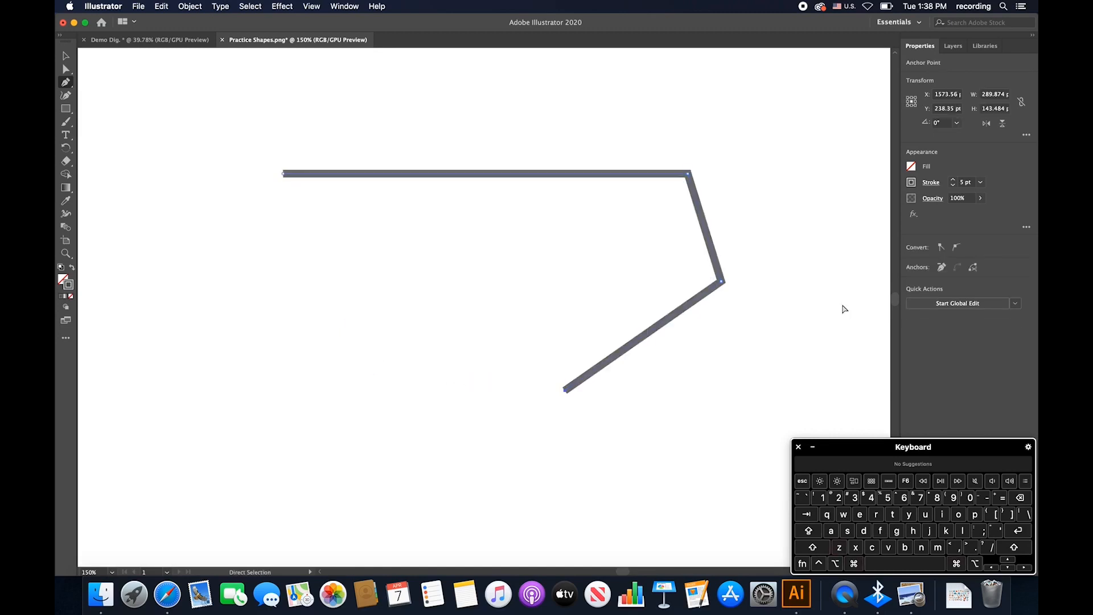
key("super+z")
key("super+z")
key("super+z")
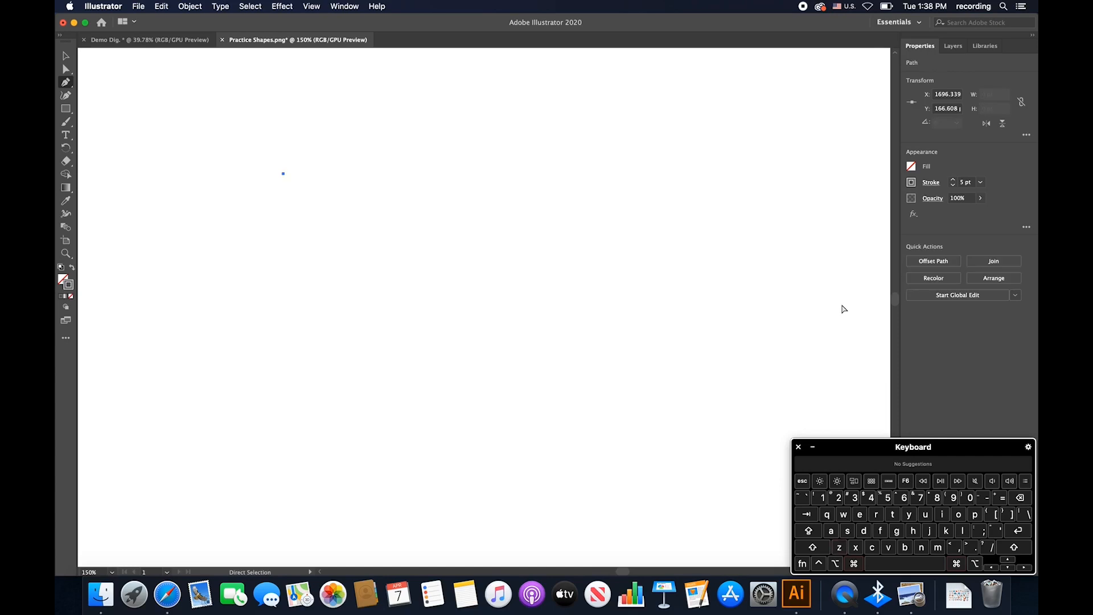
key("super+z")
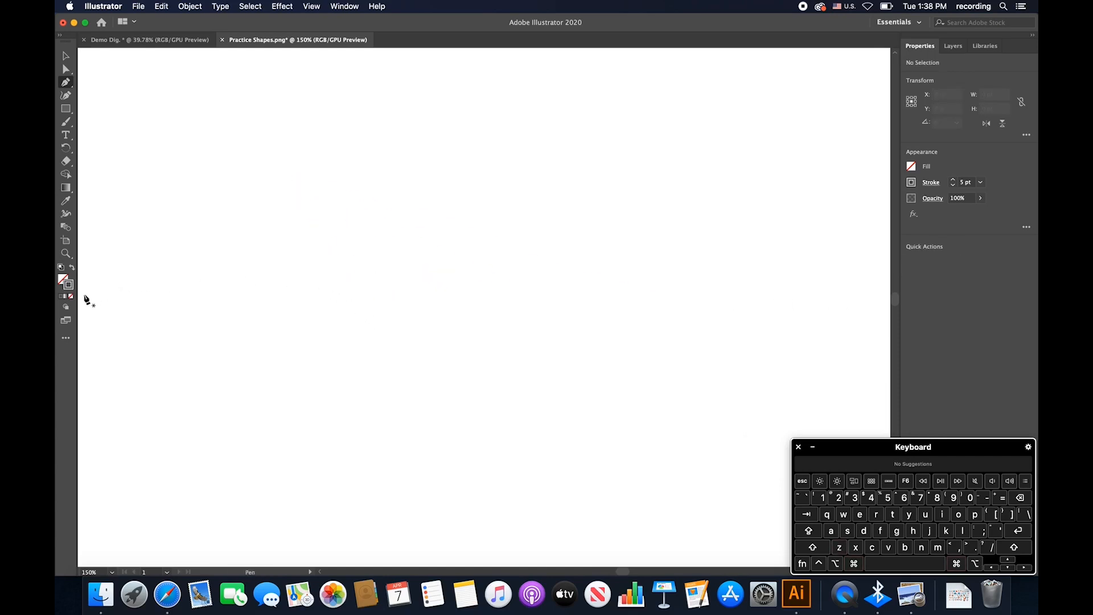
Step: Set the stroke color for new paths to black (000000)
double_click(67, 285)
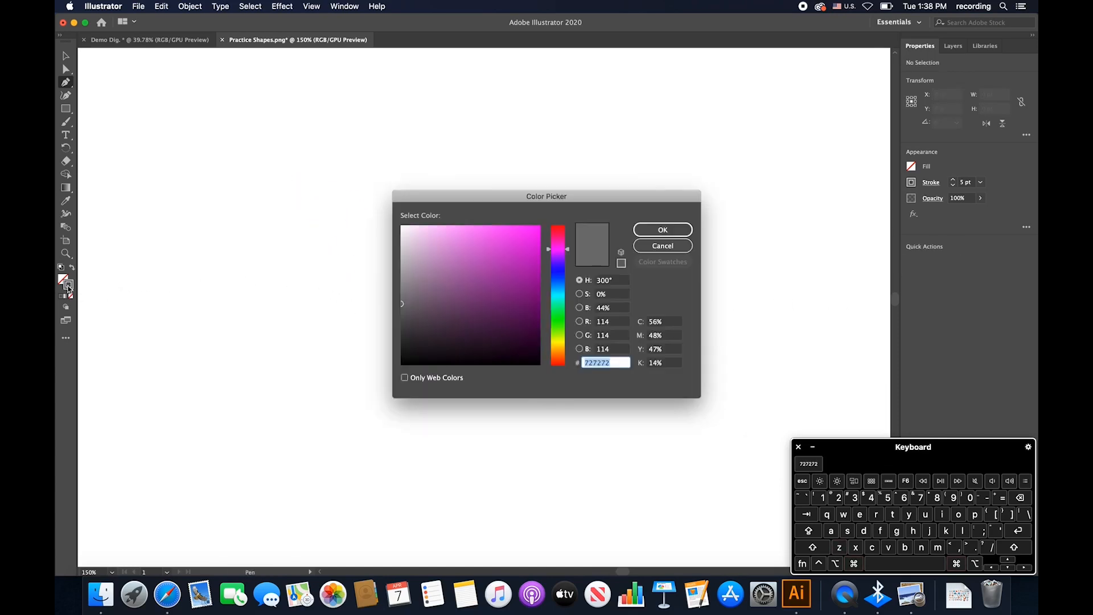
left_click(402, 305)
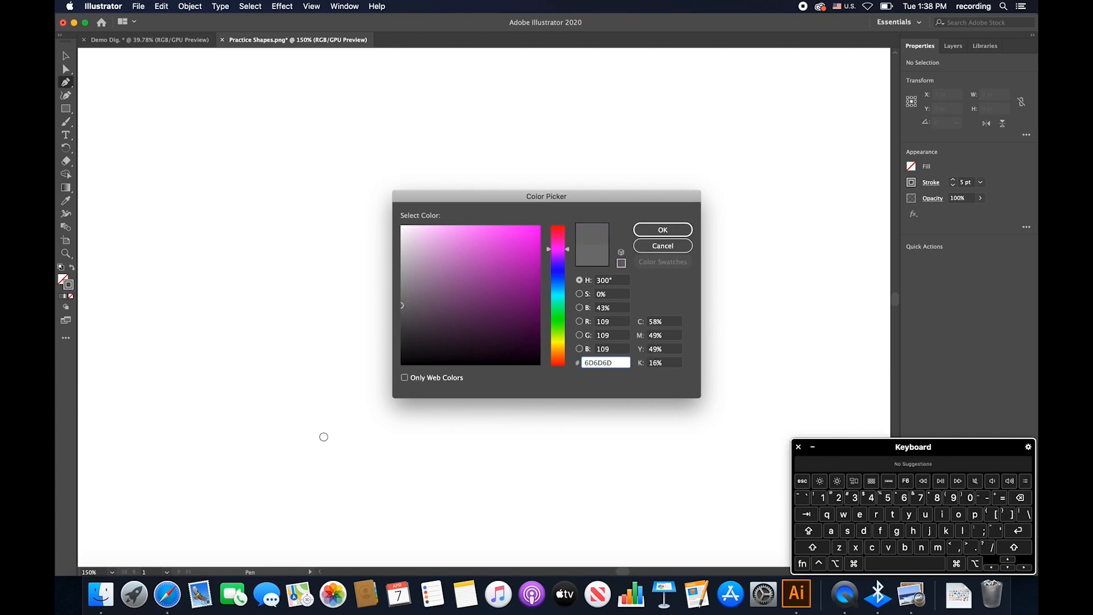
left_click(402, 373)
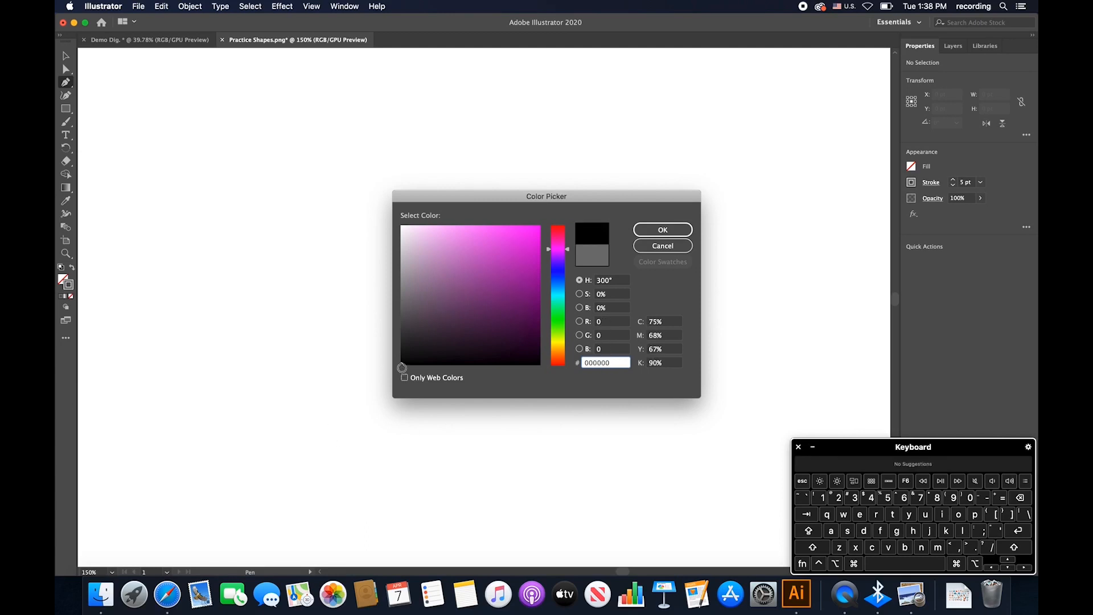
left_click(676, 233)
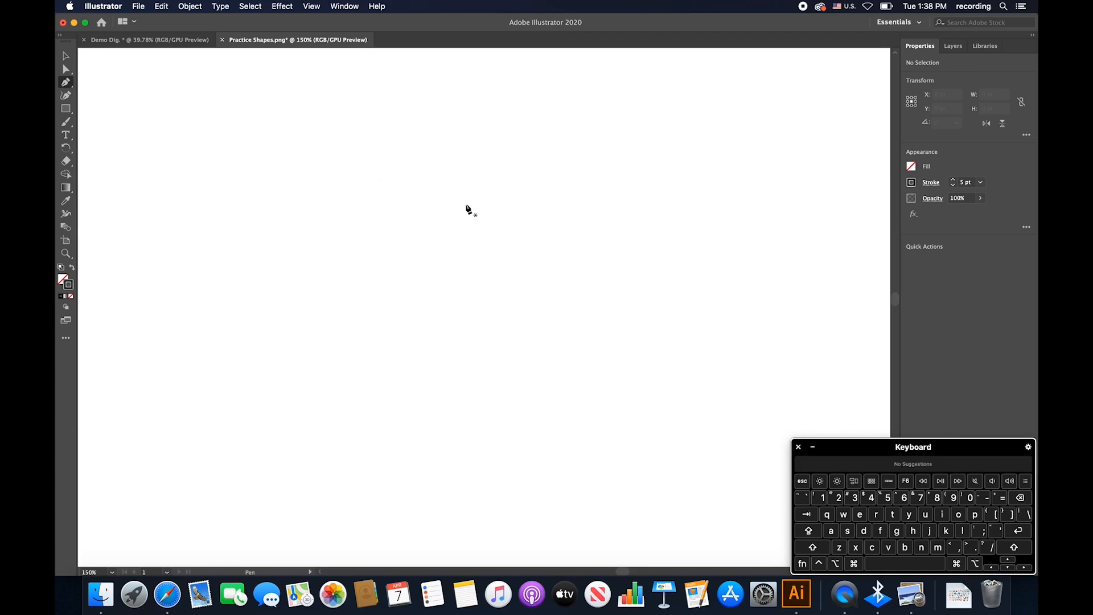
Step: Draw a closed six-sided outline with the Pen tool, giving it a horizontal upper edge about 348 pt long
left_click(260, 196)
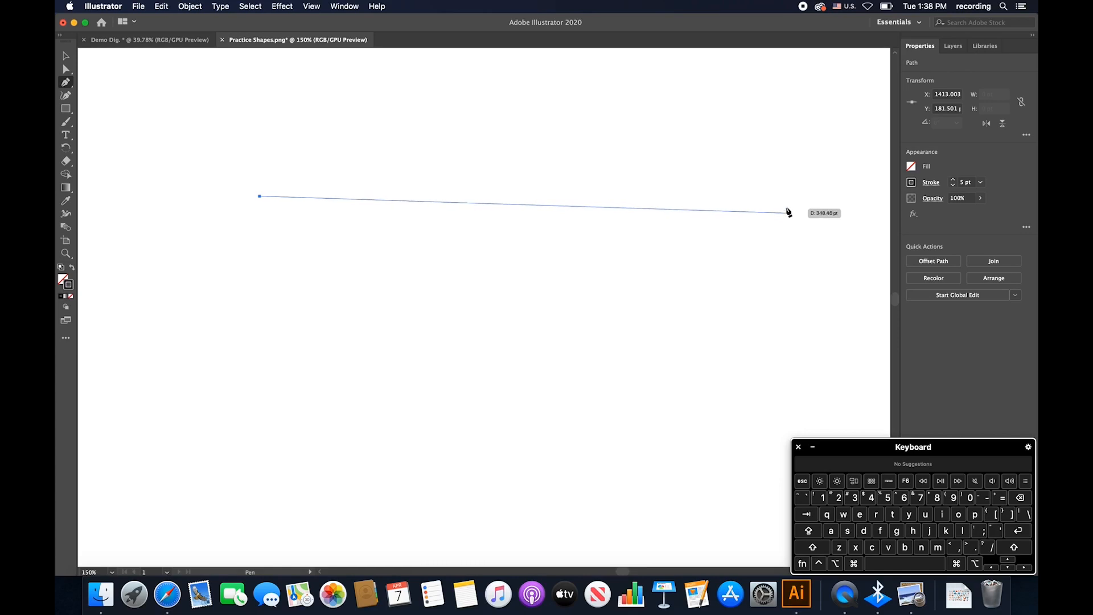
left_click(787, 200)
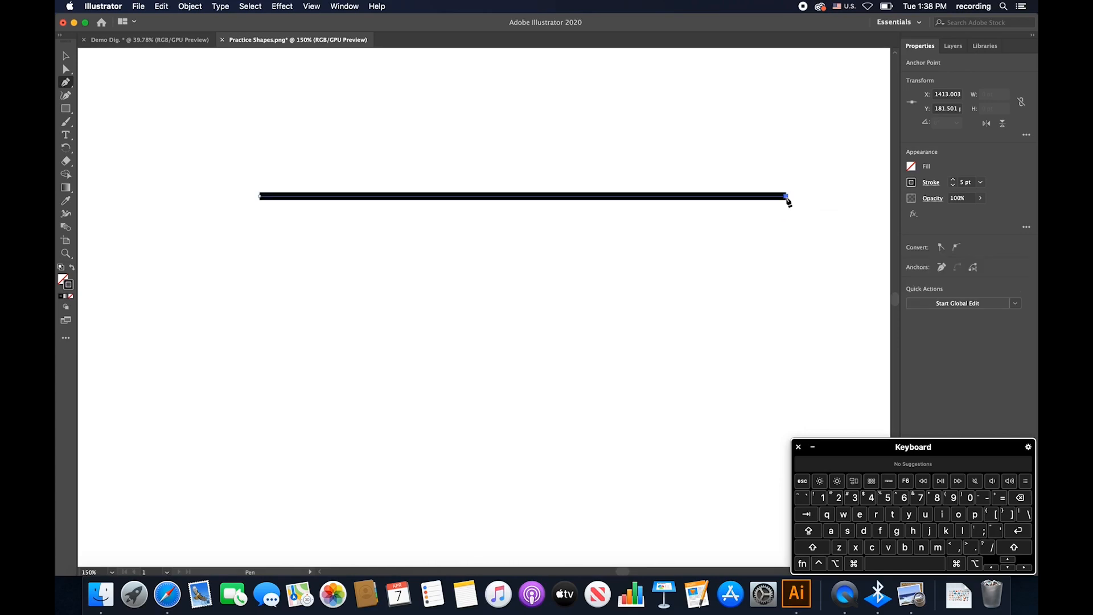
left_click(812, 341)
left_click(644, 477)
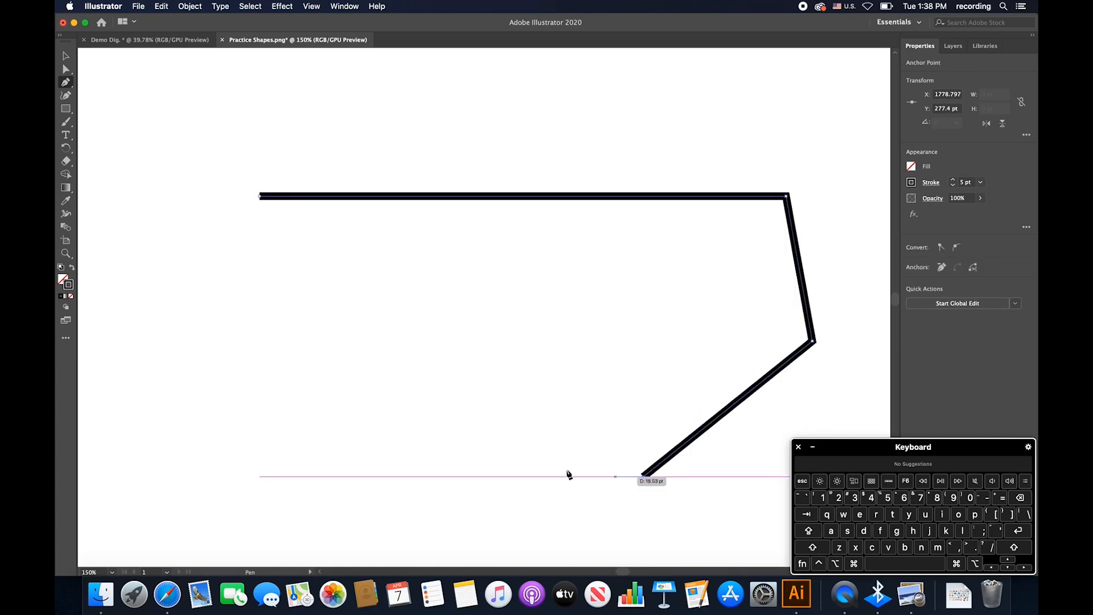
left_click(410, 458)
left_click(252, 355)
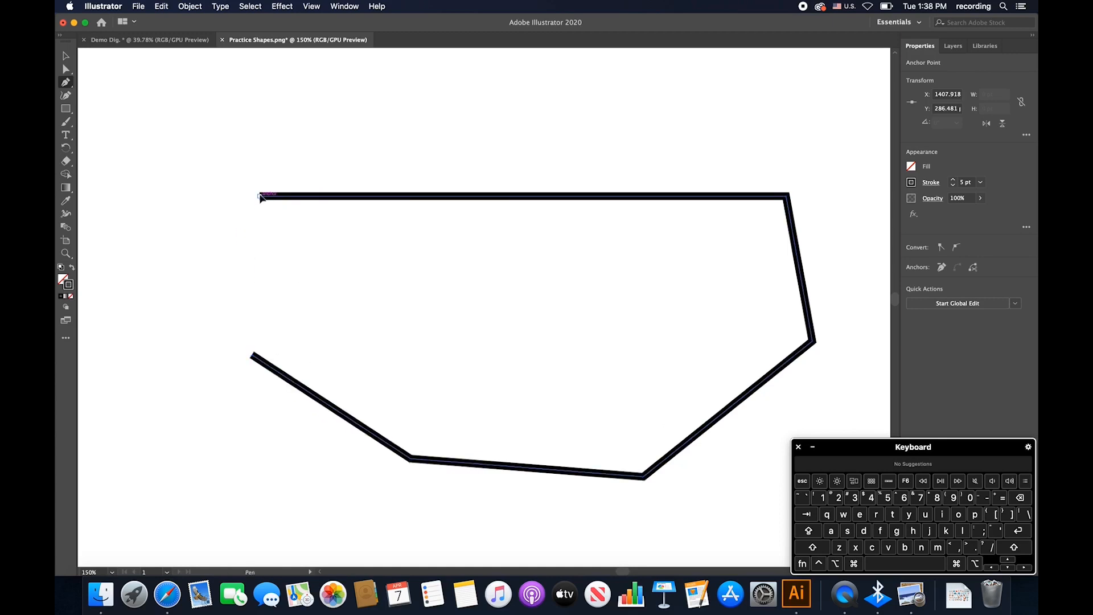
left_click(260, 195)
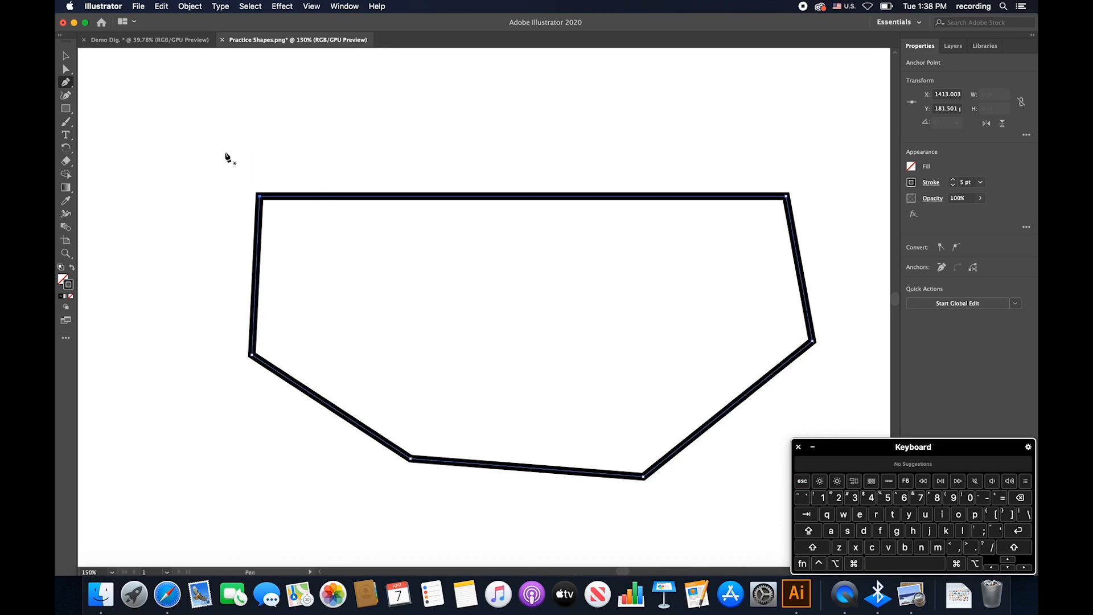
Step: Select all of the six-sided outline and delete it
key("a")
left_click_drag(191, 153, 818, 532)
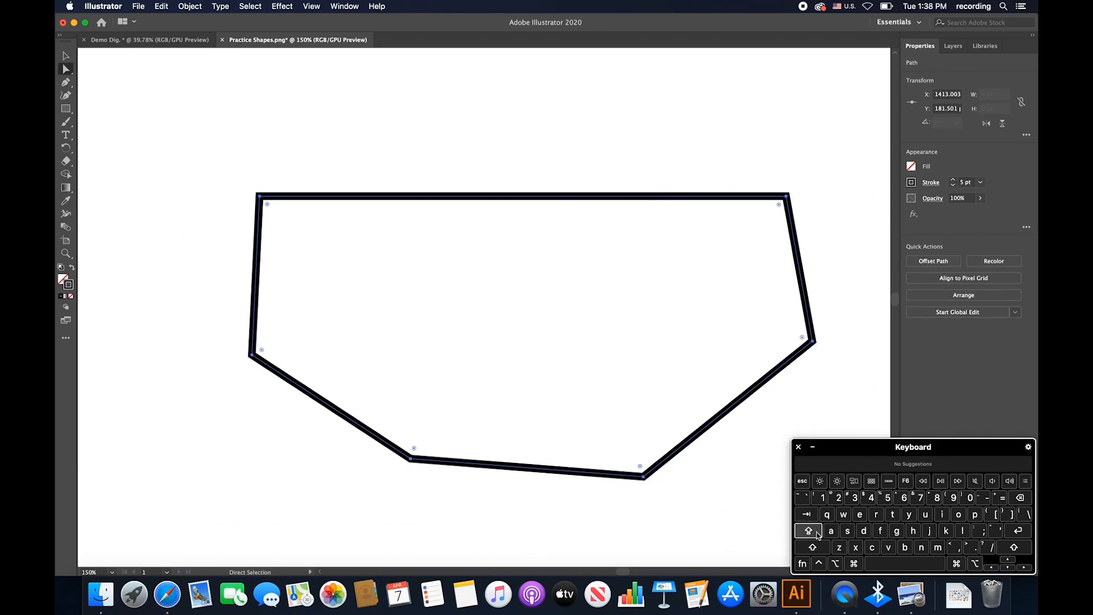
left_click(663, 493)
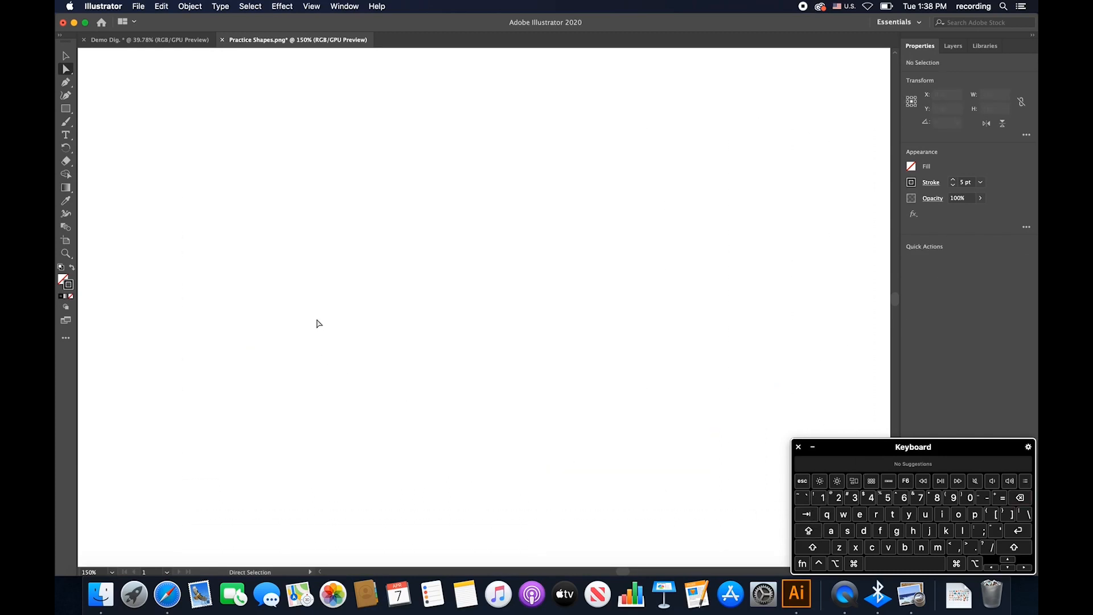
Step: Draw a closed teardrop-like curved outline from three anchor points, with the second point about 276 pt to the right of the first
key("p")
left_click(278, 287)
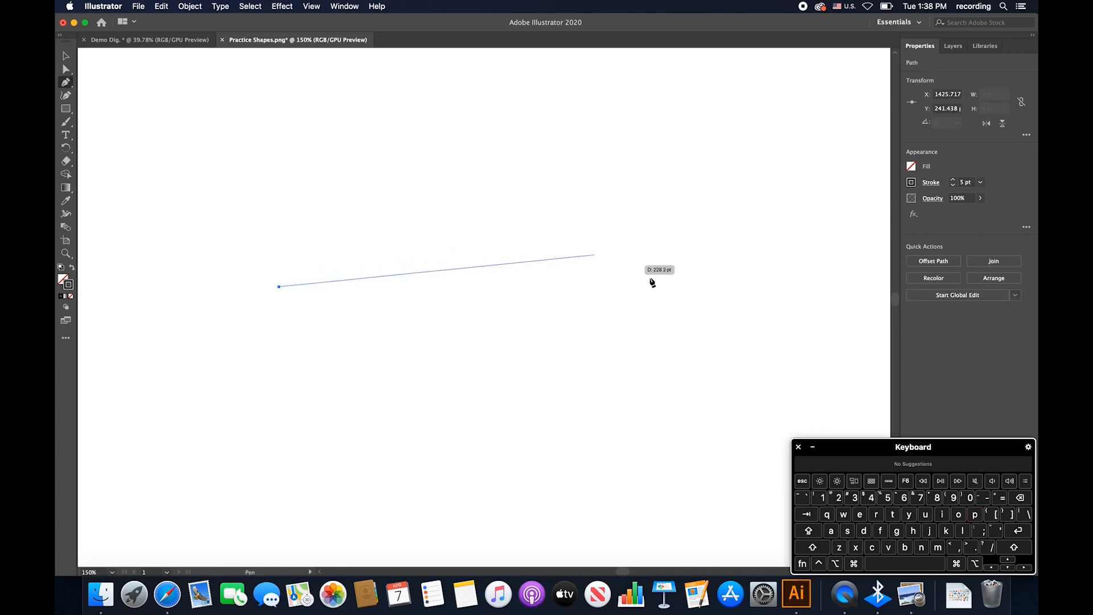
left_click(695, 284)
mouse_move(695, 283)
left_mouse_down()
mouse_move(811, 398)
mouse_move(837, 364)
mouse_move(834, 349)
mouse_move(826, 373)
mouse_move(744, 401)
mouse_move(703, 402)
mouse_move(736, 407)
mouse_move(784, 318)
mouse_move(768, 354)
mouse_move(696, 401)
left_mouse_up()
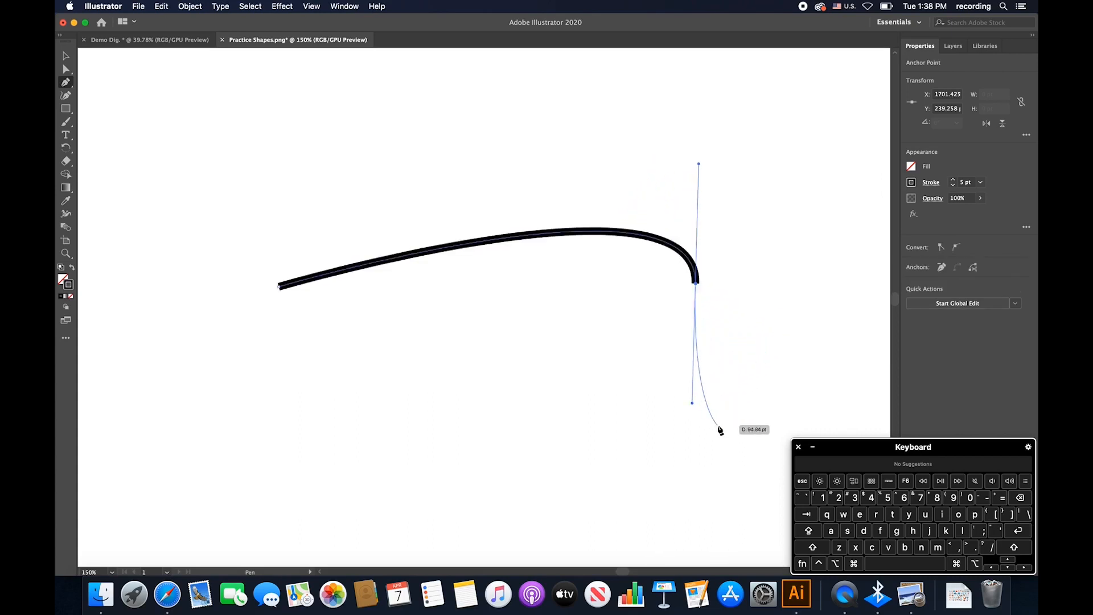
mouse_move(433, 414)
left_mouse_down()
mouse_move(312, 400)
mouse_move(289, 362)
left_mouse_up()
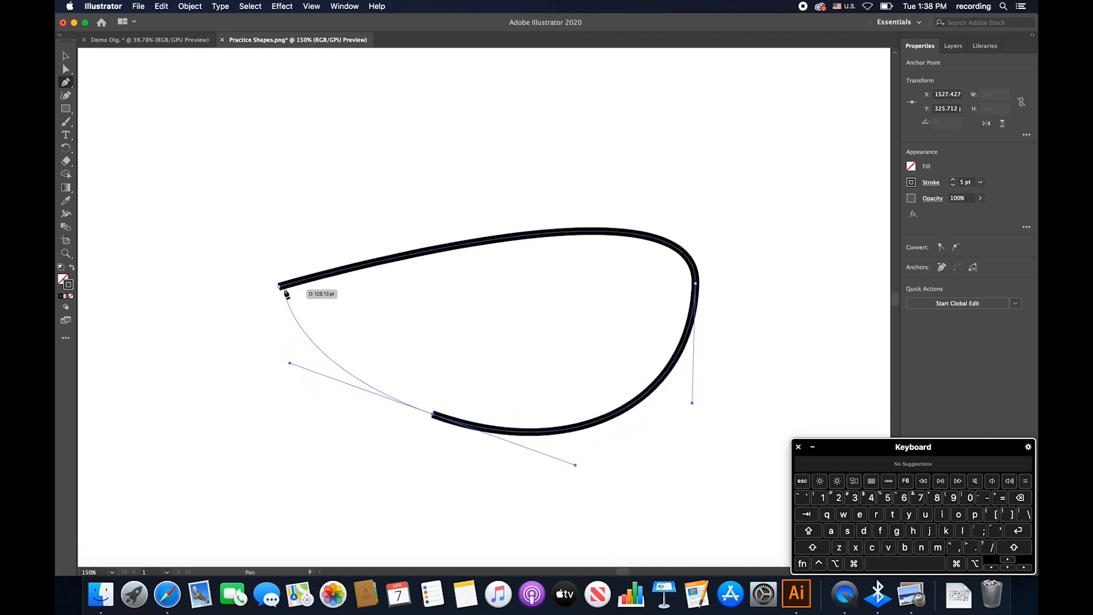
left_click_drag(280, 288, 358, 266)
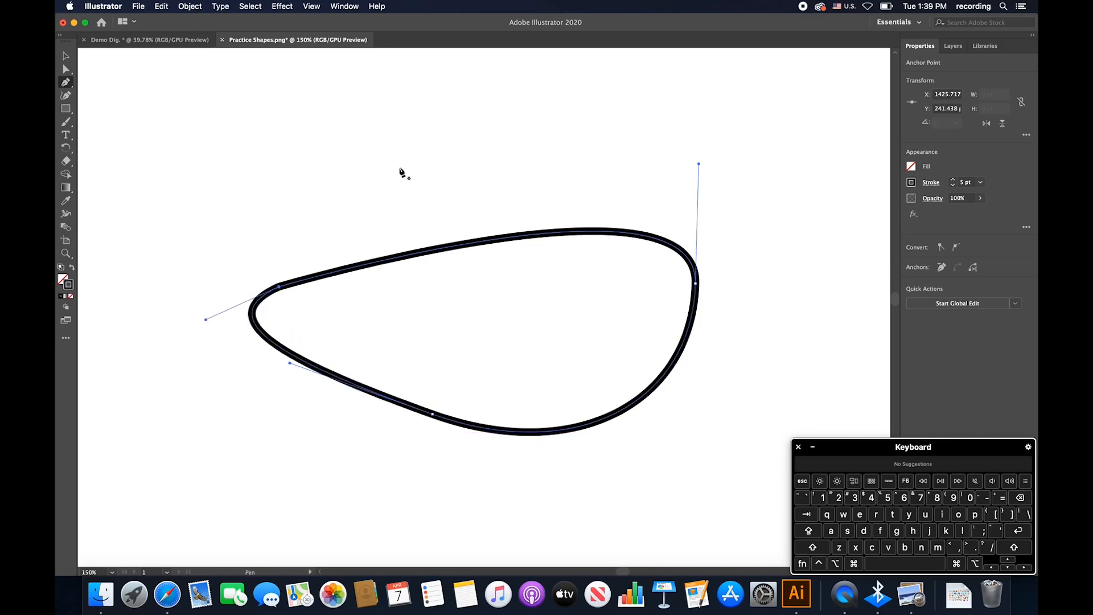
Step: Select the whole curved outline and delete it
key("a")
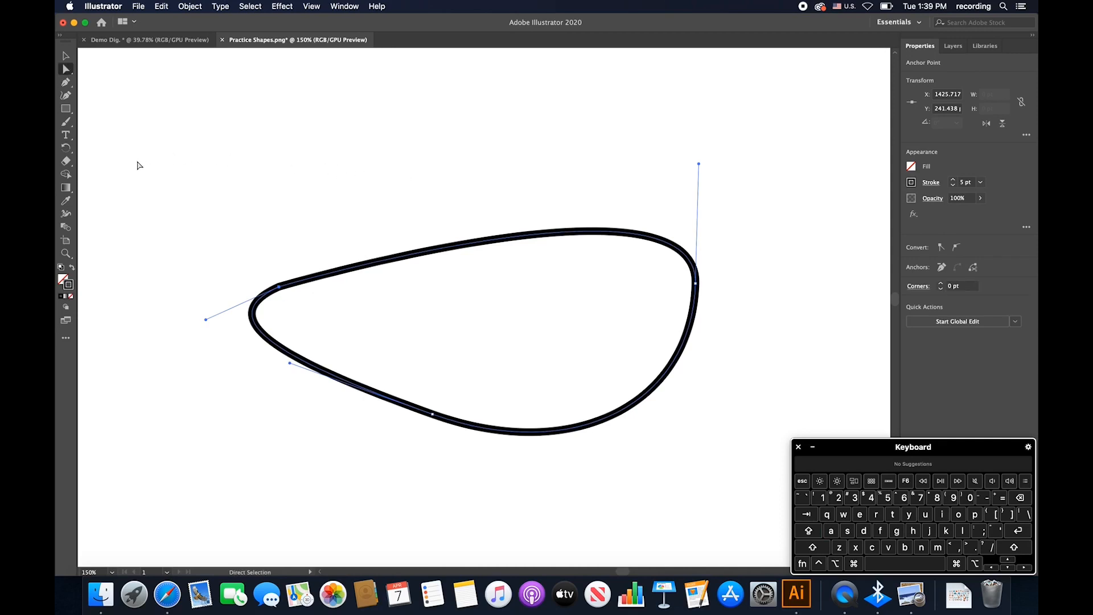
left_click_drag(135, 158, 807, 501)
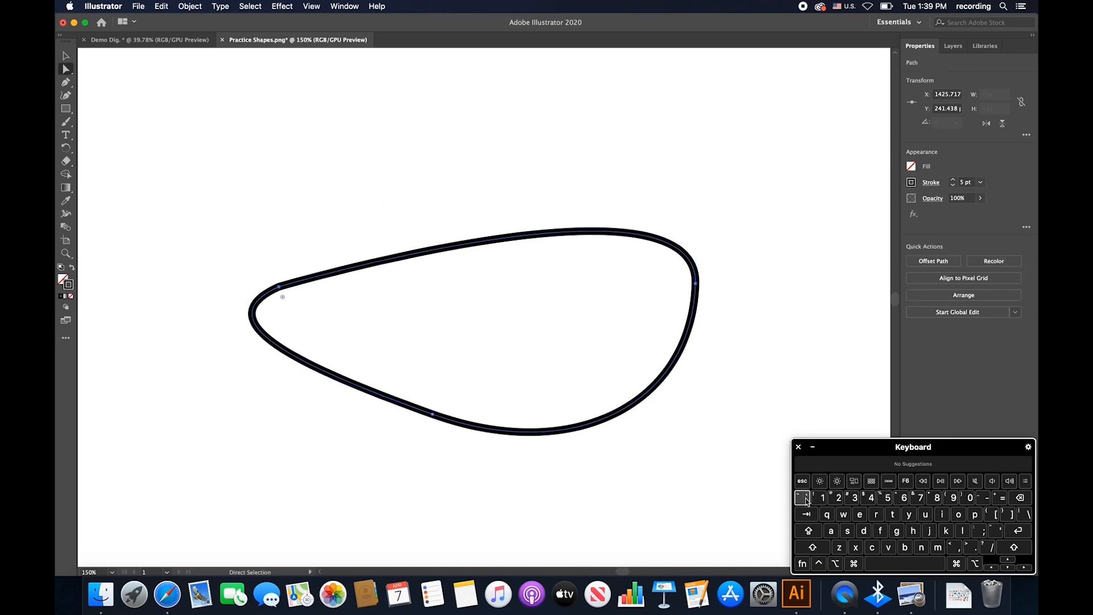
key("Delete")
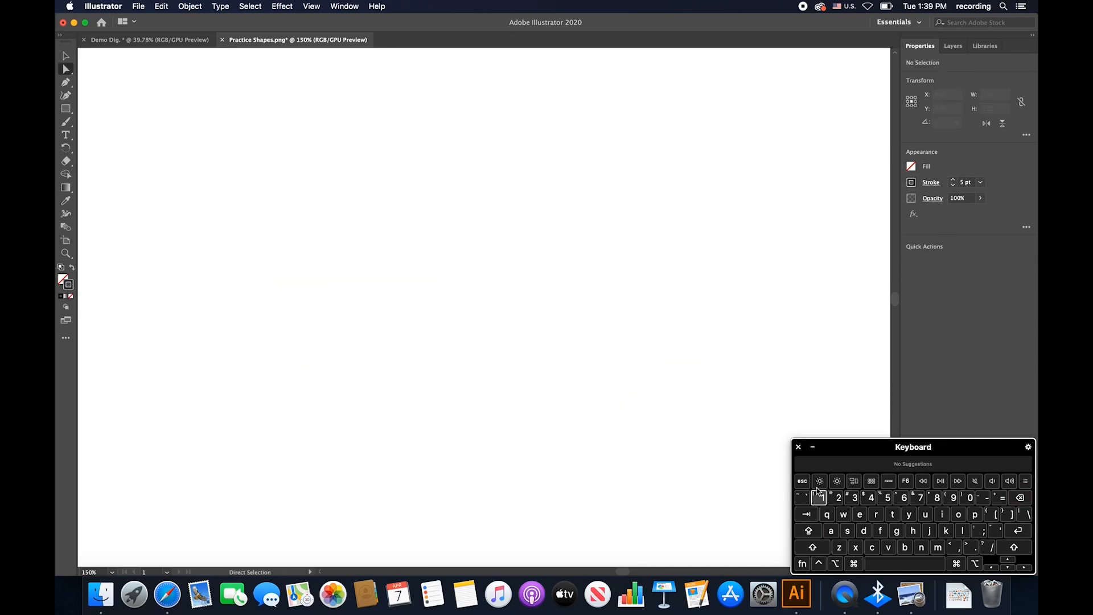
Step: Draw an open W-shaped zigzag path with five anchor points and four straight segments
key("p")
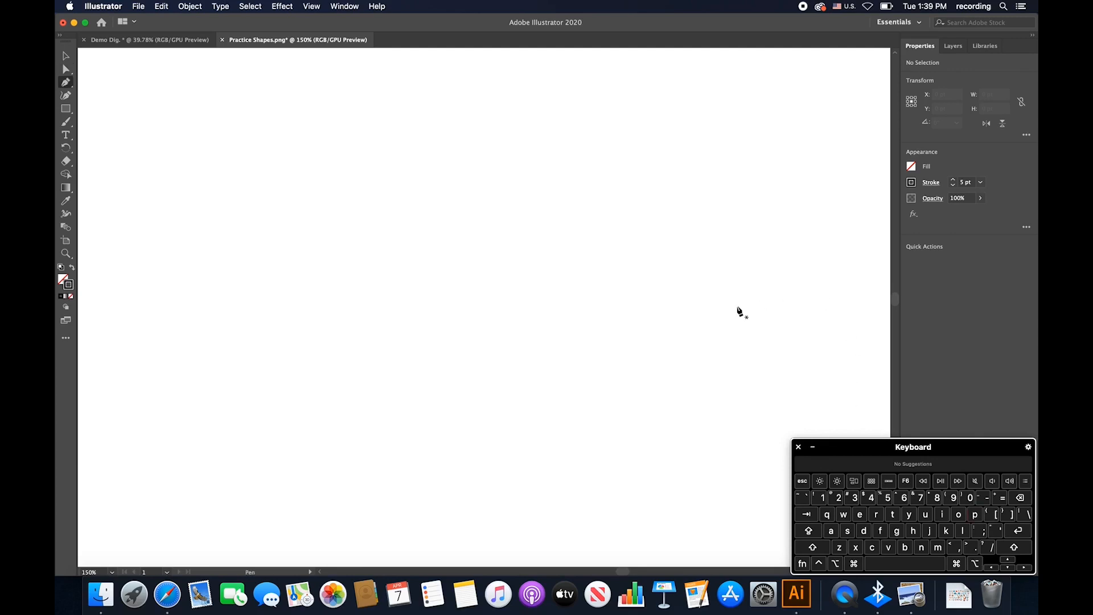
left_click(226, 171)
left_click(362, 350)
left_click(548, 196)
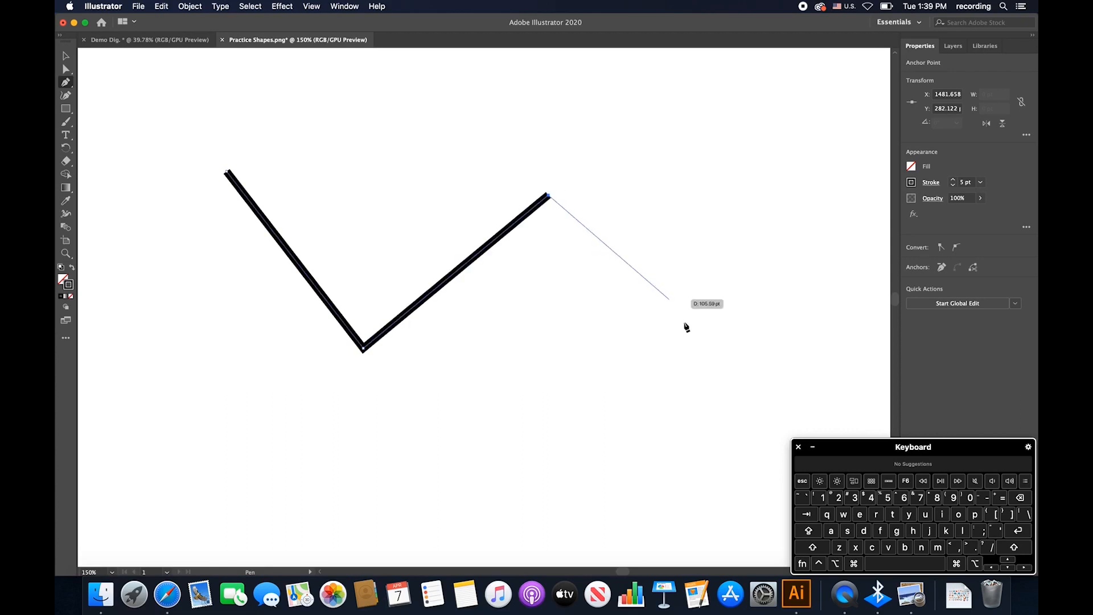
left_click(707, 344)
left_click(806, 201)
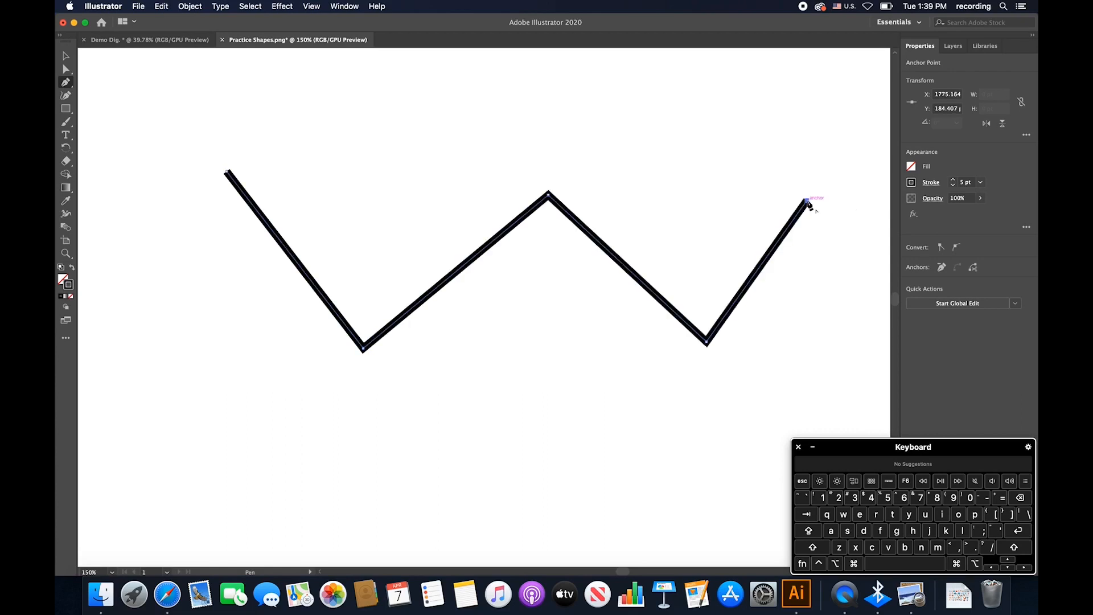
Step: Remove the zigzag path's three inner anchor points, leaving a single straight segment between its endpoints
left_click(706, 343)
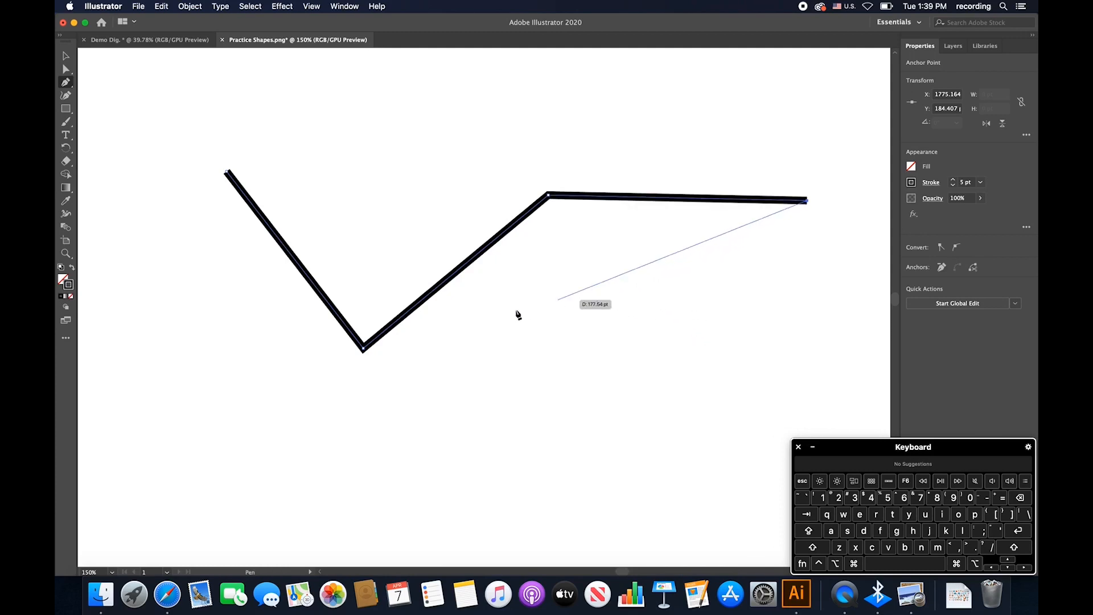
left_click(362, 348)
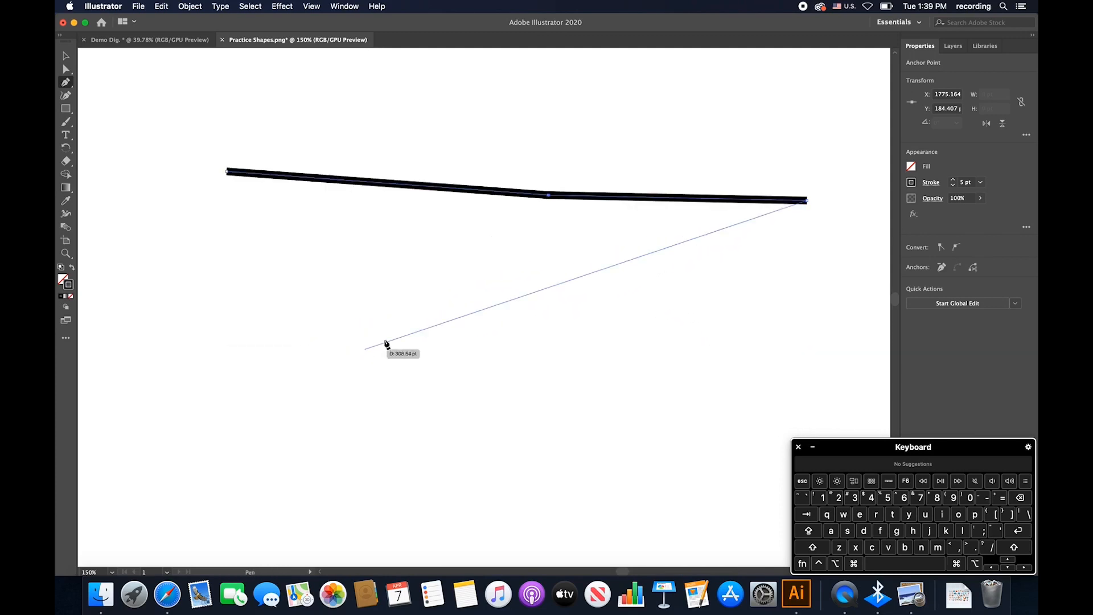
left_click(550, 197)
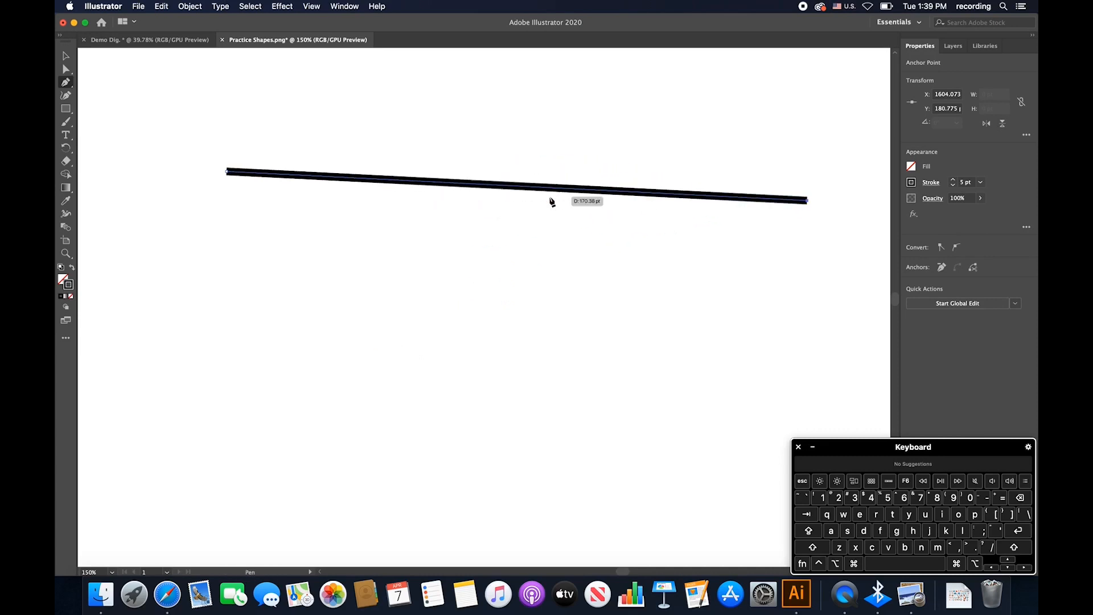
Step: Add three anchor points to the straight segment: near its middle, in its right half and in its left half
left_click(517, 187)
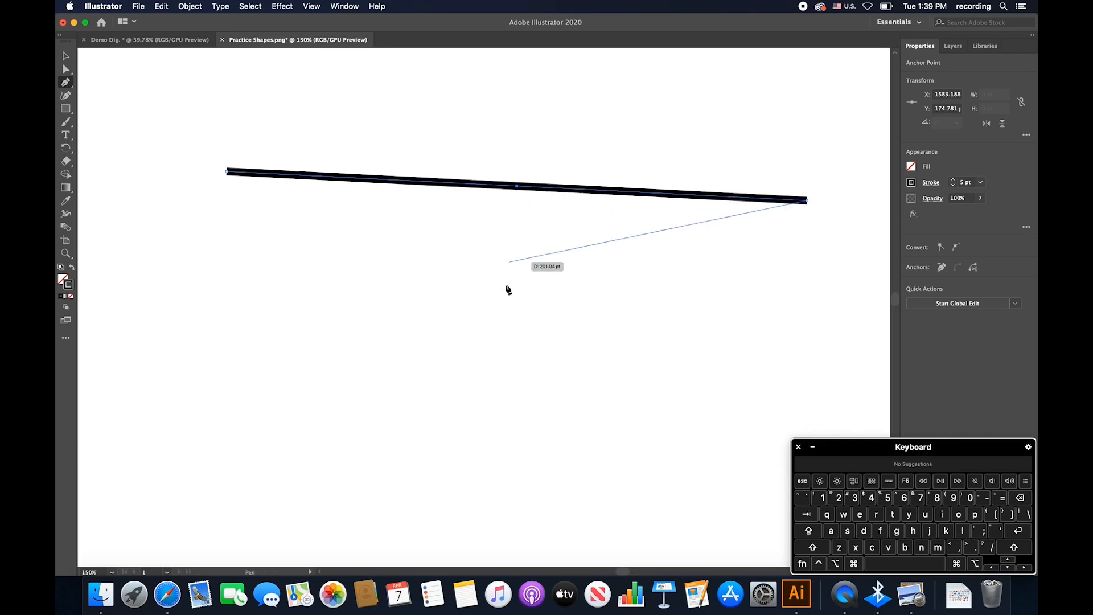
left_click(629, 193)
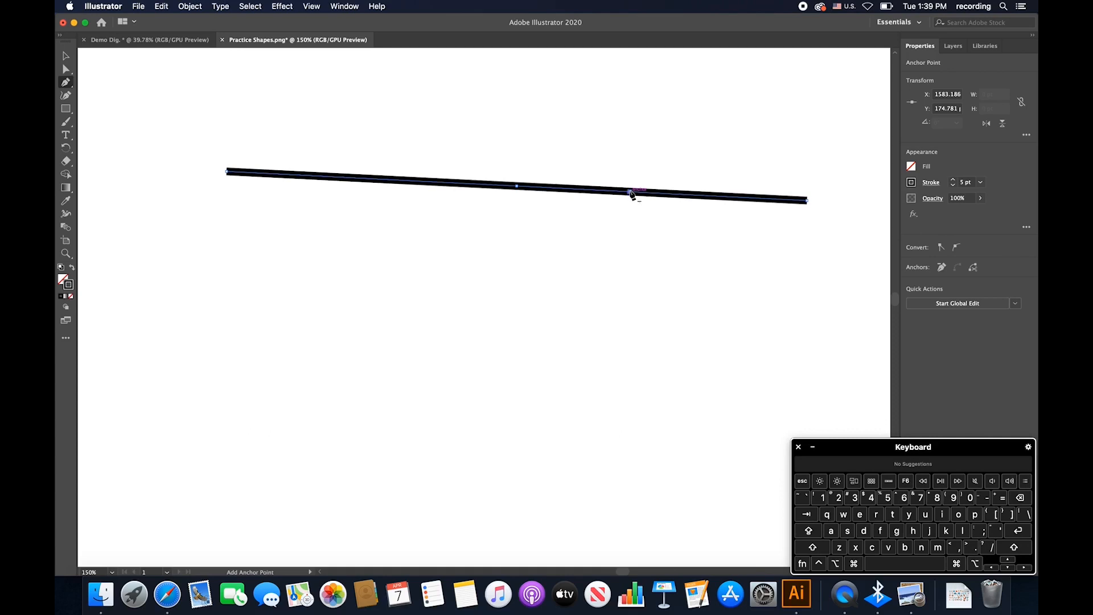
left_click(333, 177)
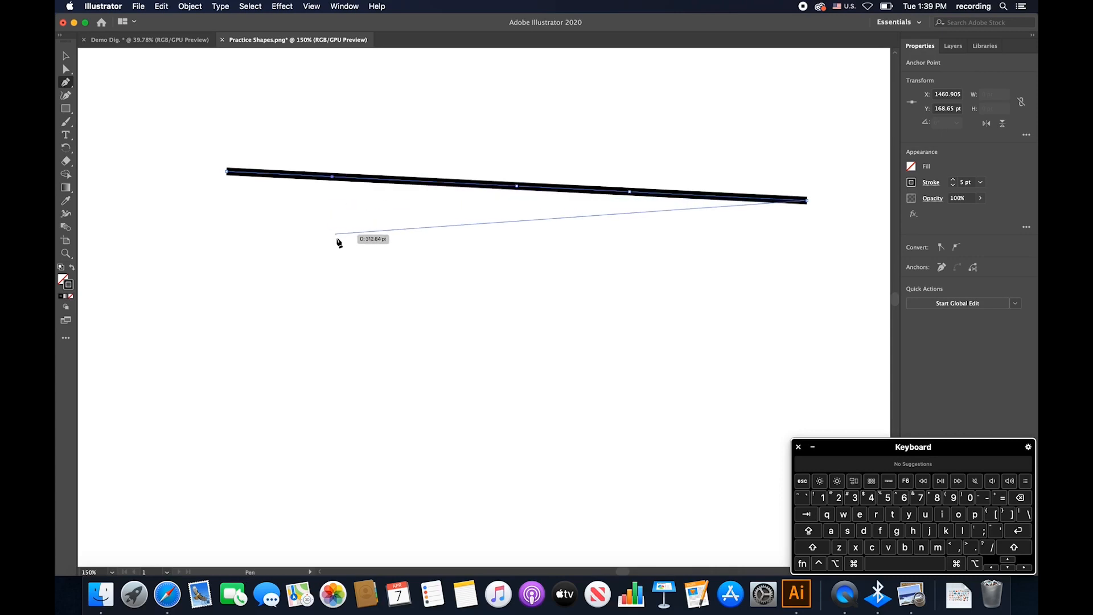
Step: Reshape the line into a W by moving the left added point down about 65 pt, lowering the right one and pulling both endpoints inward
key("super")
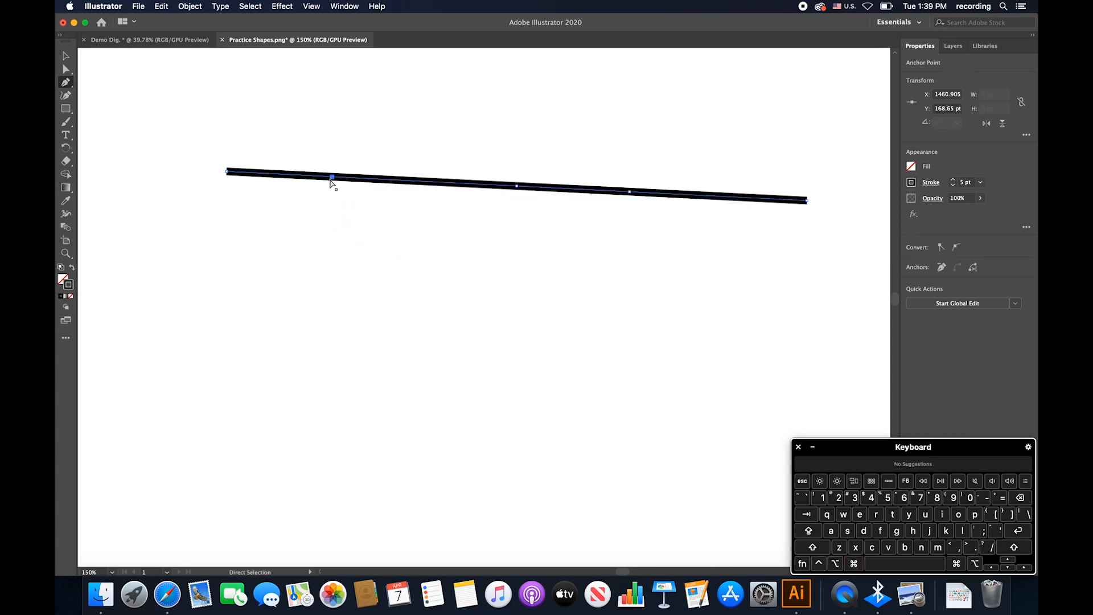
left_click_drag(330, 179, 329, 277)
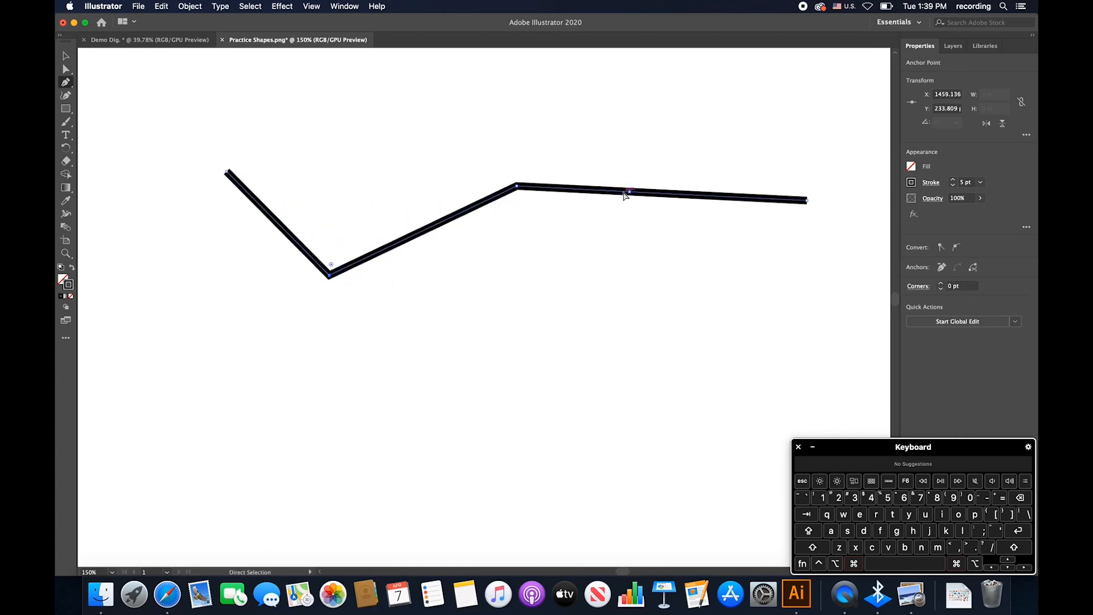
left_click_drag(630, 193, 622, 330)
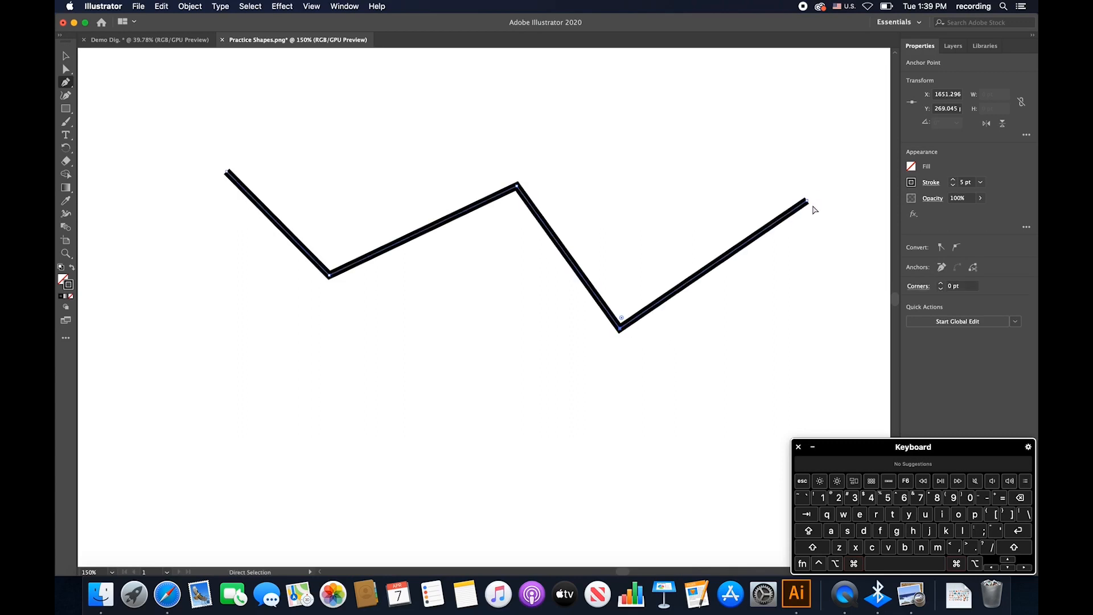
left_click_drag(808, 202, 688, 149)
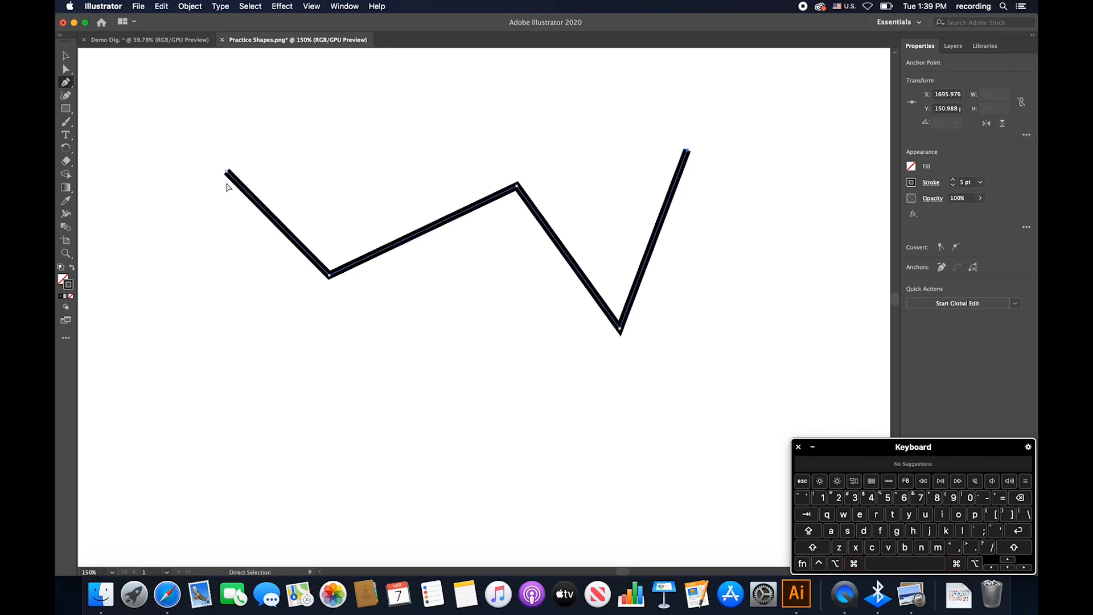
left_click_drag(230, 174, 310, 146)
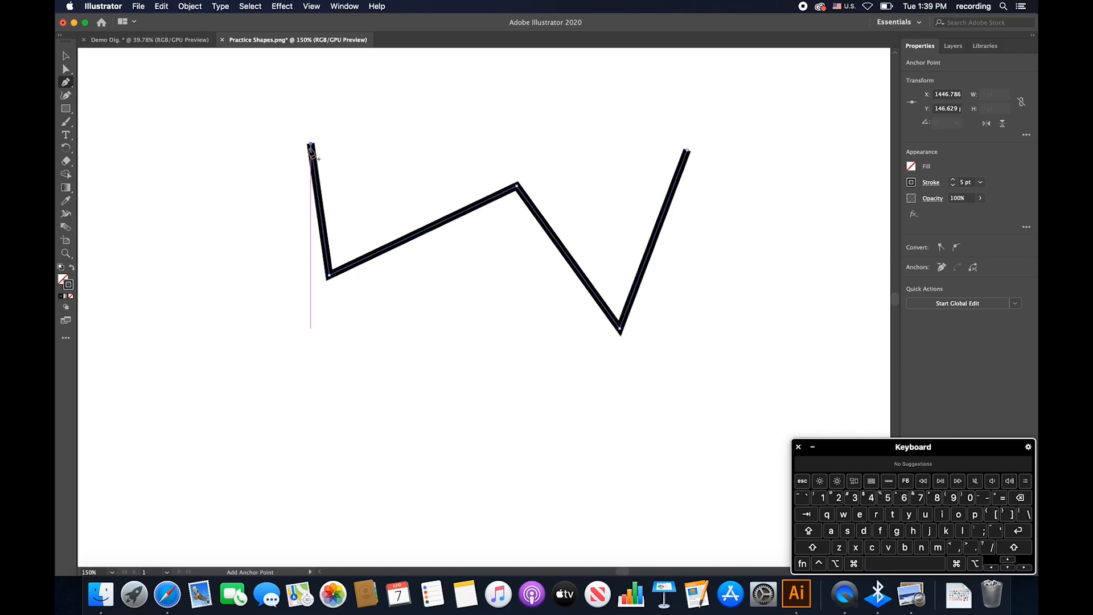
left_click_drag(311, 147, 310, 147)
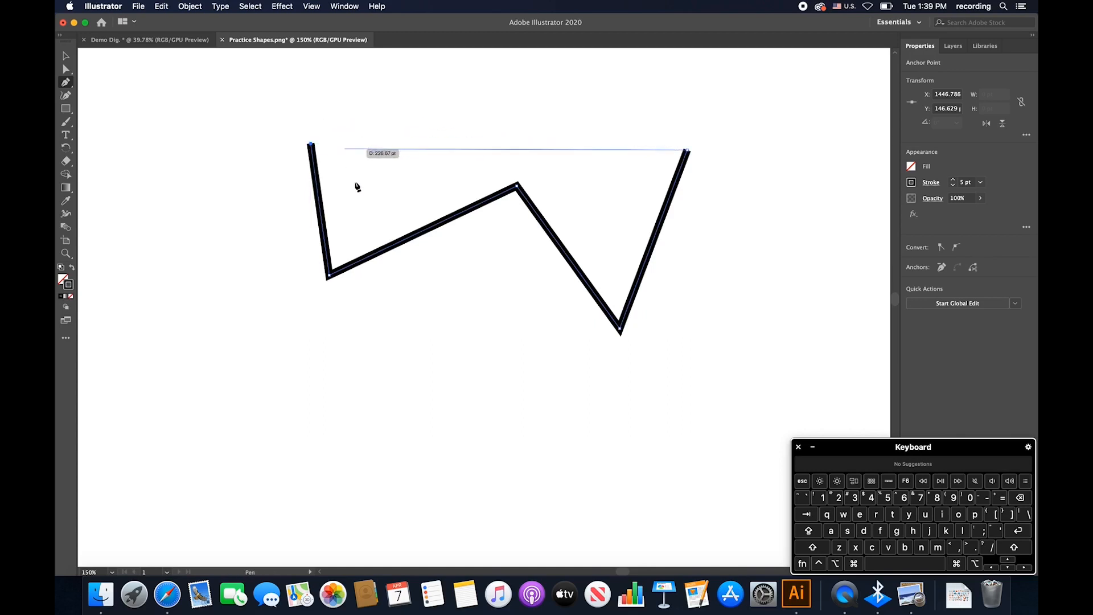
Step: Delete the W-shaped path and start a new one with a nearly horizontal straight segment and a curved segment off its right end
key("Delete")
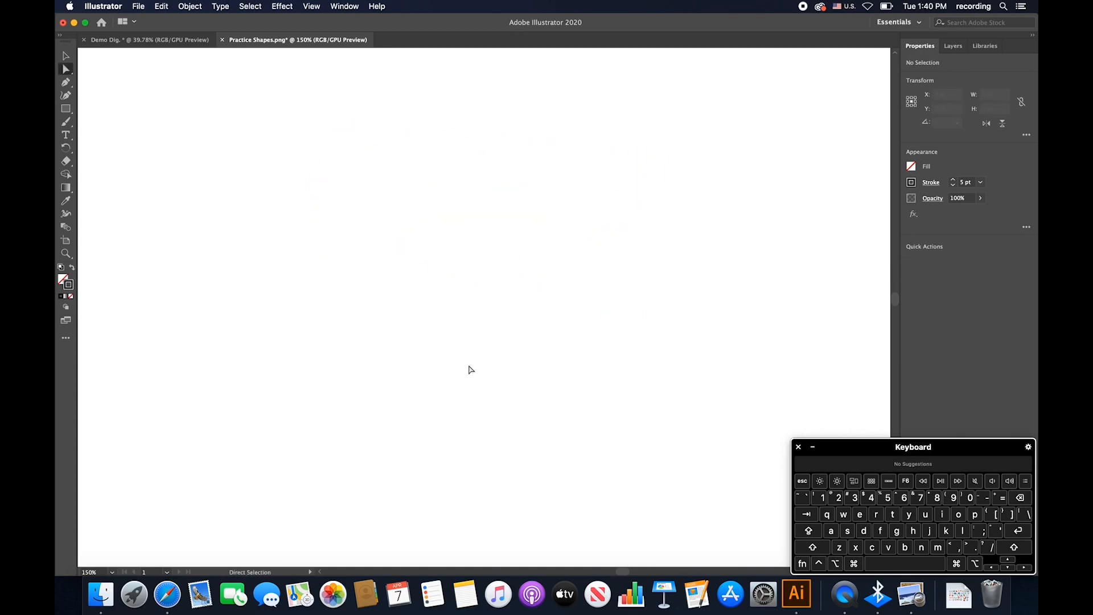
key("p")
left_click(398, 312)
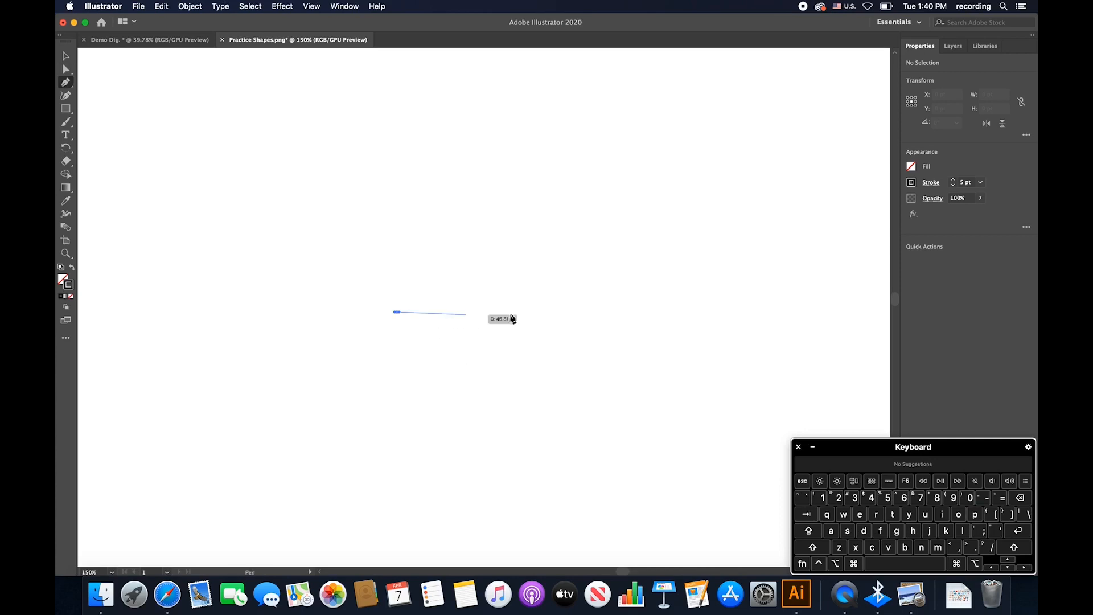
left_click(705, 305)
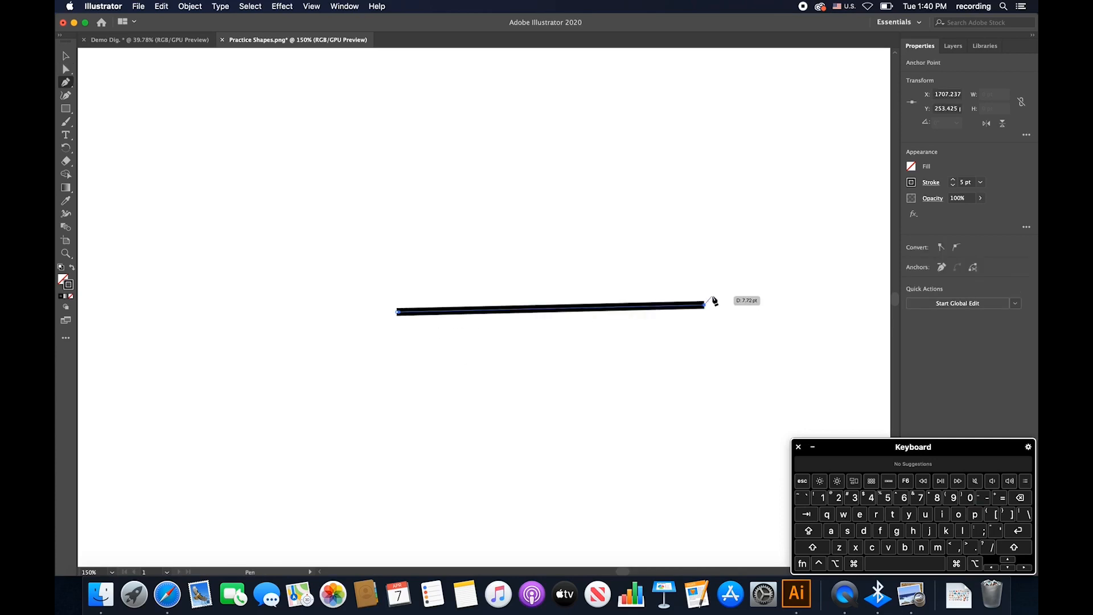
mouse_move(733, 260)
left_mouse_down()
mouse_move(791, 156)
mouse_move(790, 114)
mouse_move(645, 118)
left_mouse_up()
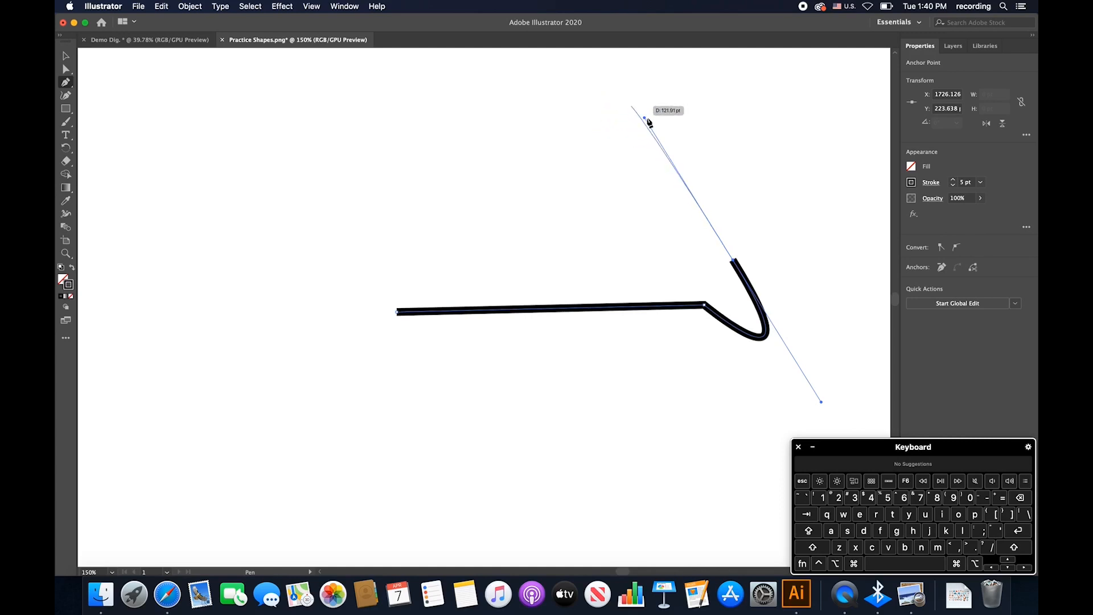
Step: Try different lengths and angles for the direction handles at the curved segment's end point, undoing the last changes
mouse_move(645, 118)
left_mouse_down()
mouse_move(682, 114)
mouse_move(744, 135)
mouse_move(707, 140)
mouse_move(690, 174)
mouse_move(711, 240)
left_mouse_up()
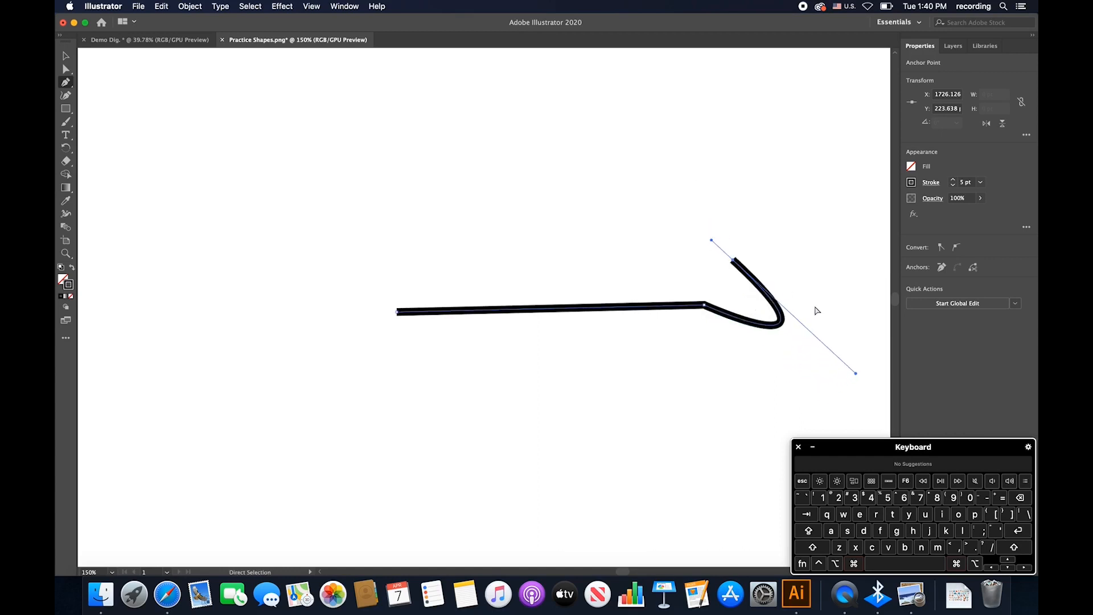
mouse_move(857, 378)
left_mouse_down()
mouse_move(775, 329)
mouse_move(808, 329)
mouse_move(815, 309)
left_mouse_up()
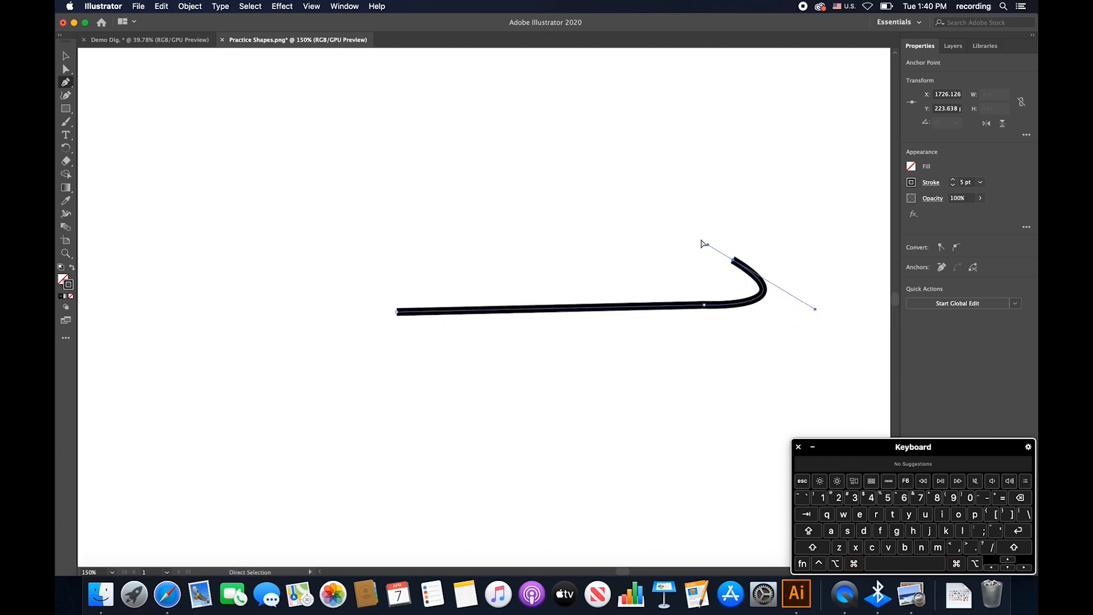
left_click_drag(719, 206, 726, 190)
key("super+z")
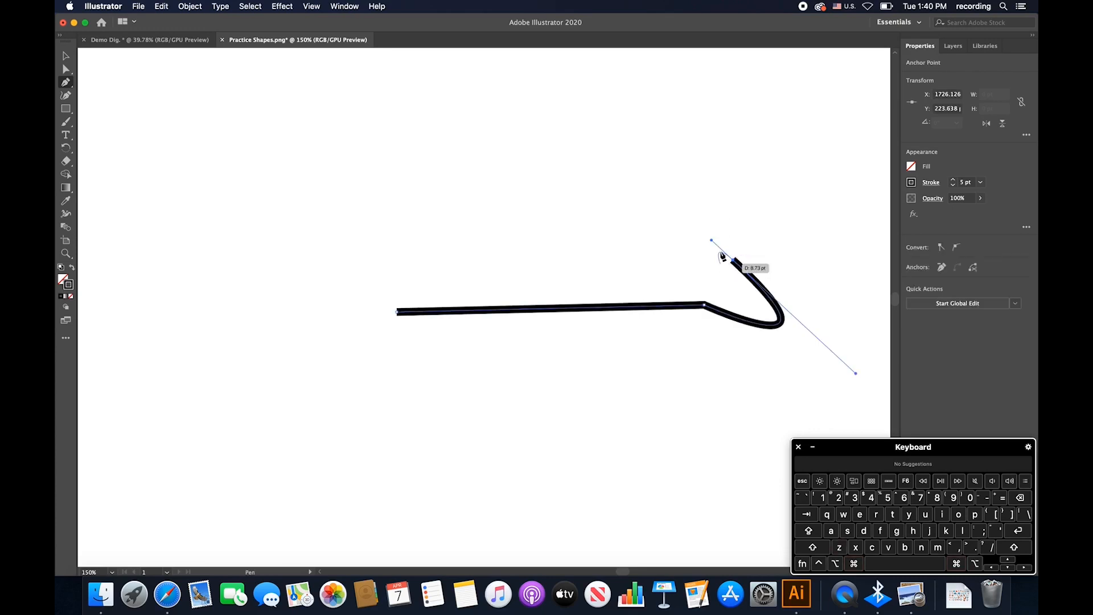
Step: Extend the end point's outgoing handle up and to the left, and continue with curved segments leftward until the path closes at its starting point
left_click_drag(713, 242, 610, 157)
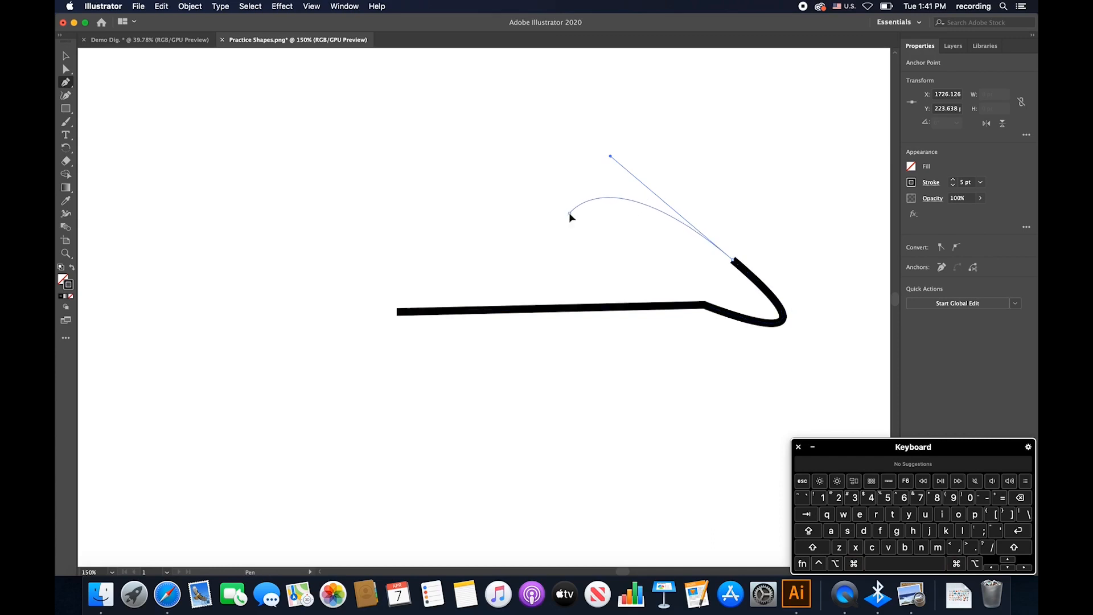
left_click_drag(571, 214, 468, 226)
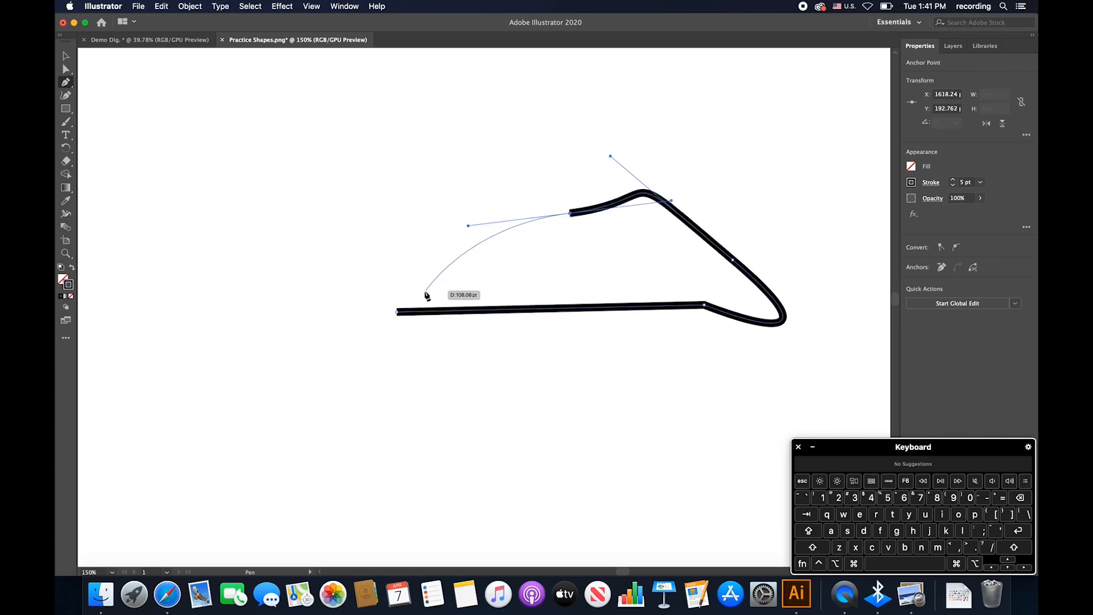
left_click_drag(425, 291, 397, 296)
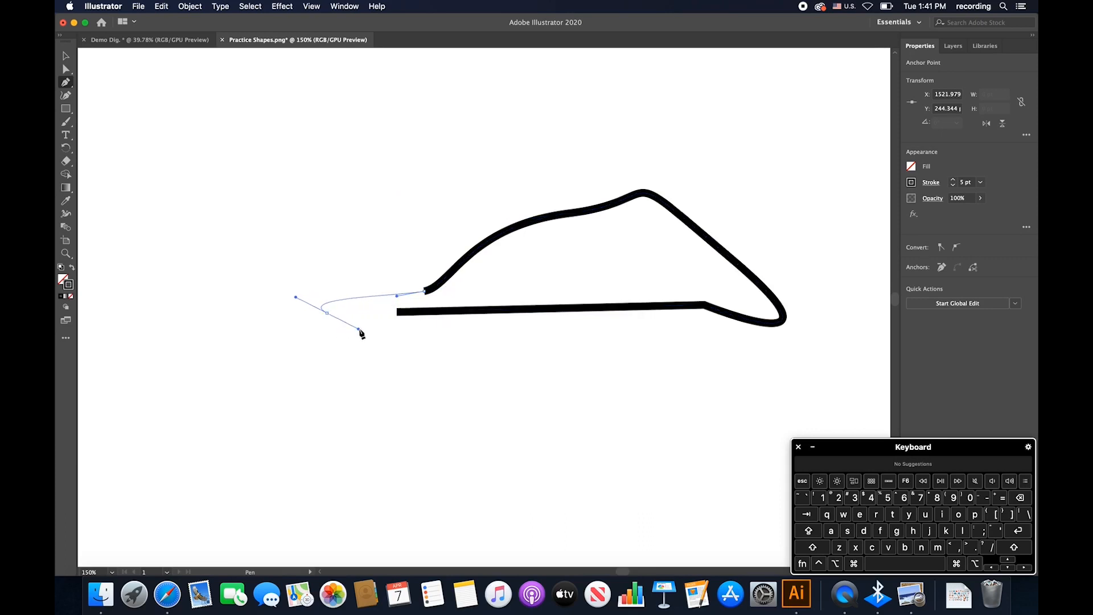
left_click_drag(358, 330, 359, 329)
left_click(397, 312)
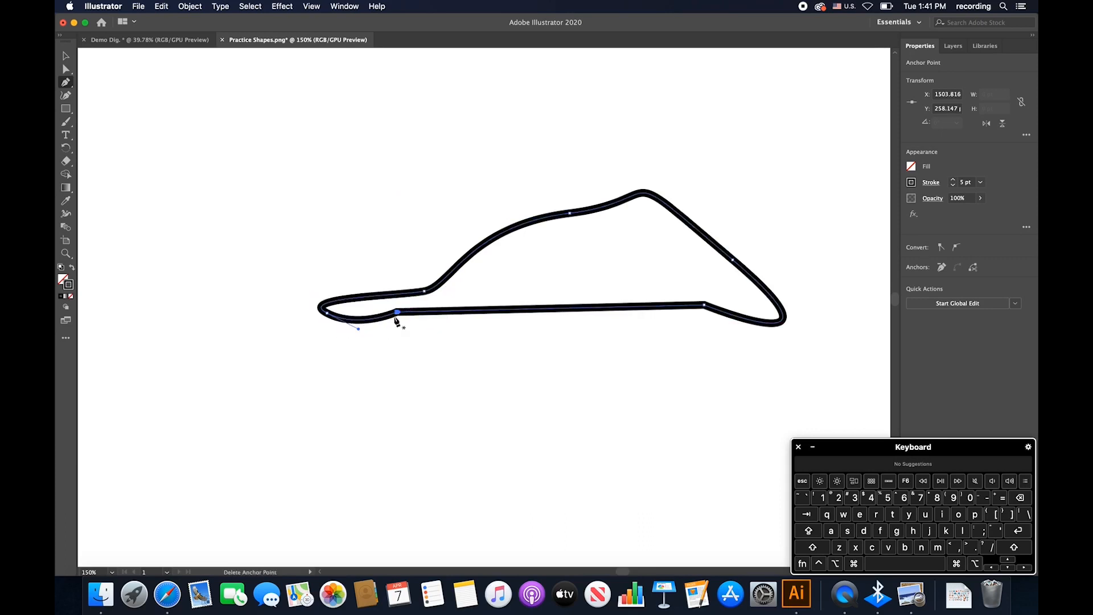
Step: Reshape the closed path's left loop by adjusting the lower handle of its leftmost anchor and tilting the right handle of the dip anchor above it
key("super")
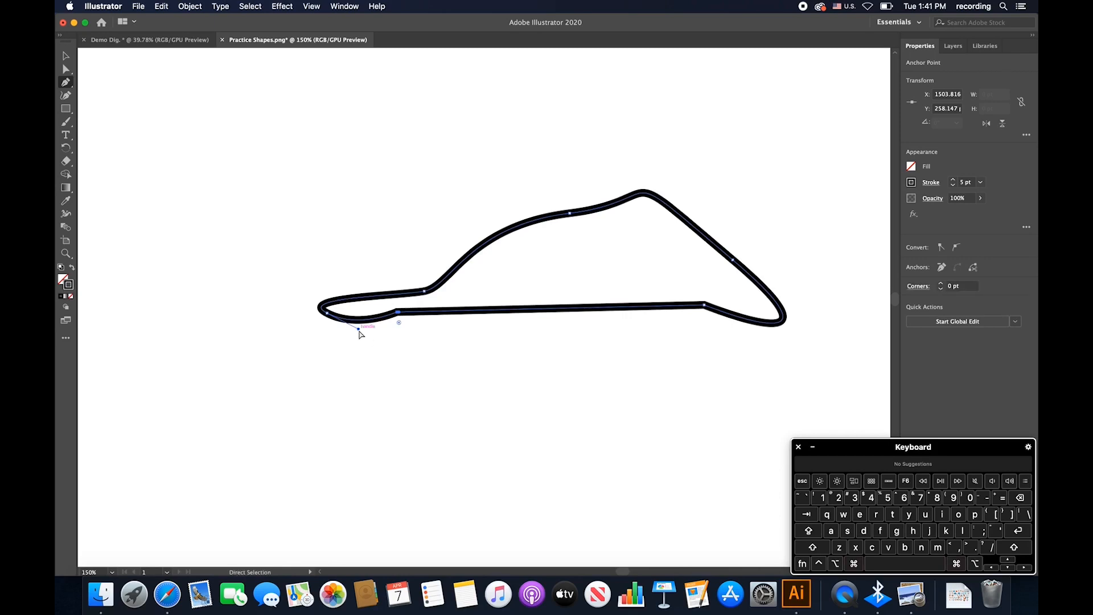
left_click_drag(359, 334, 342, 336)
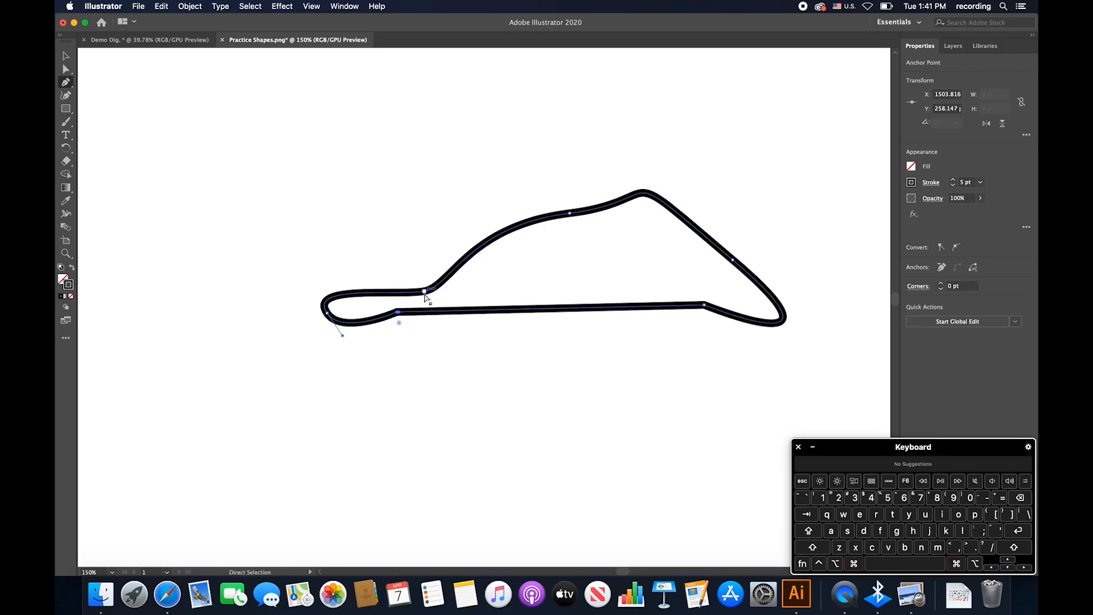
left_click(426, 293, "super")
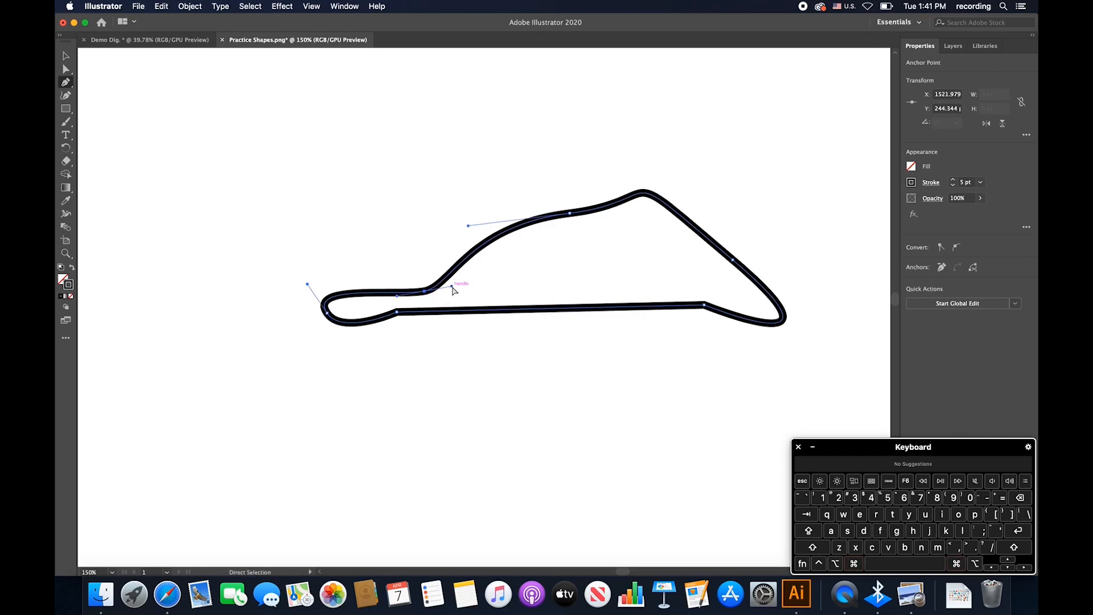
left_click_drag(453, 288, 450, 293)
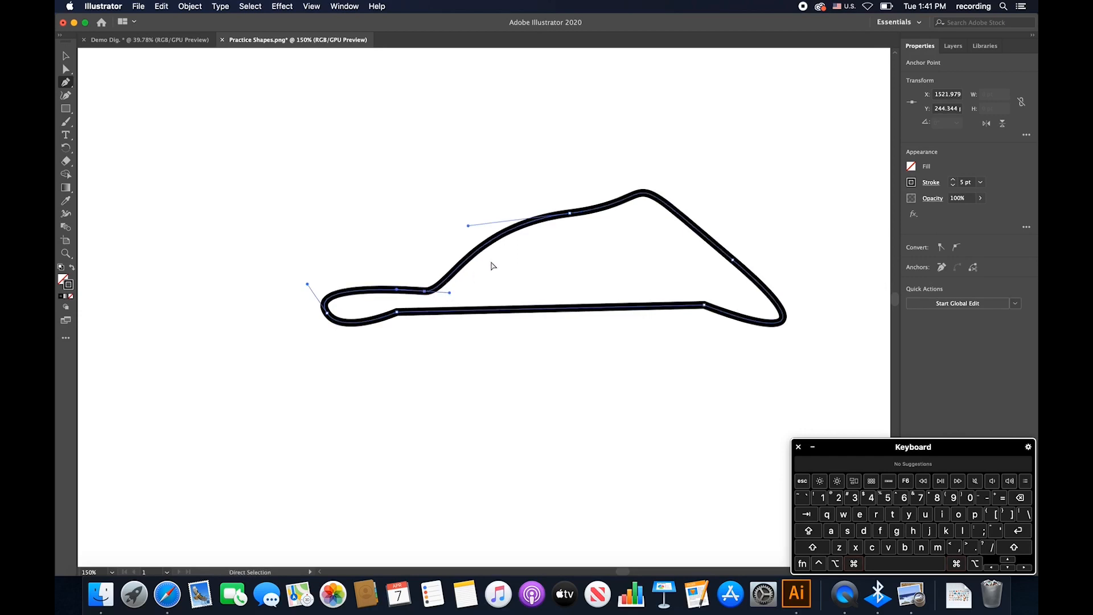
Step: Reshape the path's right side by making the right anchor's lower handle short and nearly horizontal, and tilting the top anchor's right handle upward
left_click(571, 214, "super")
left_click(734, 262, "super")
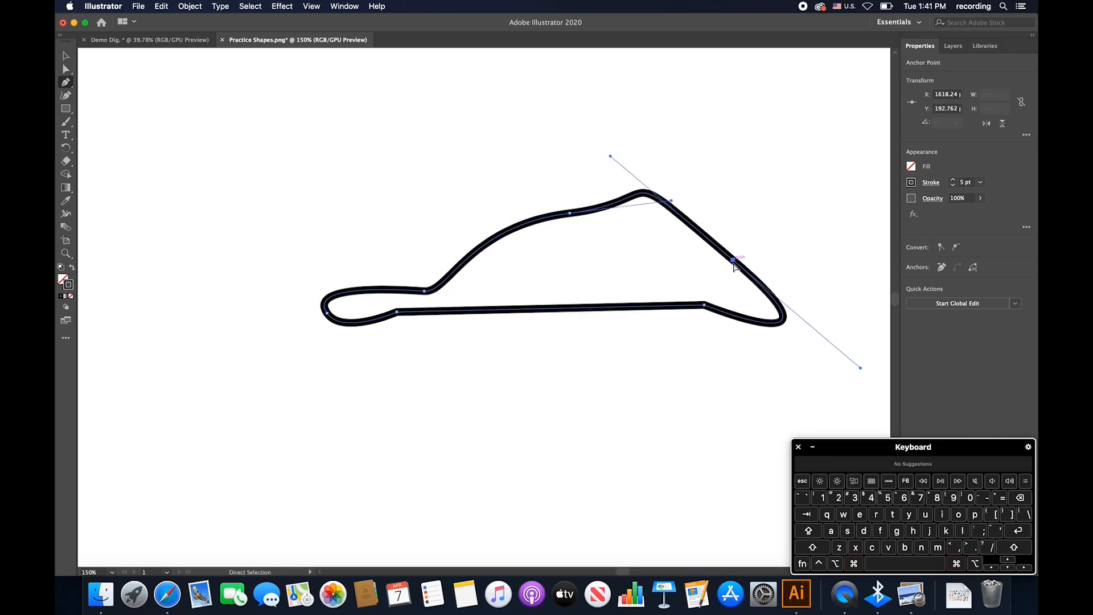
left_click(705, 307, "super")
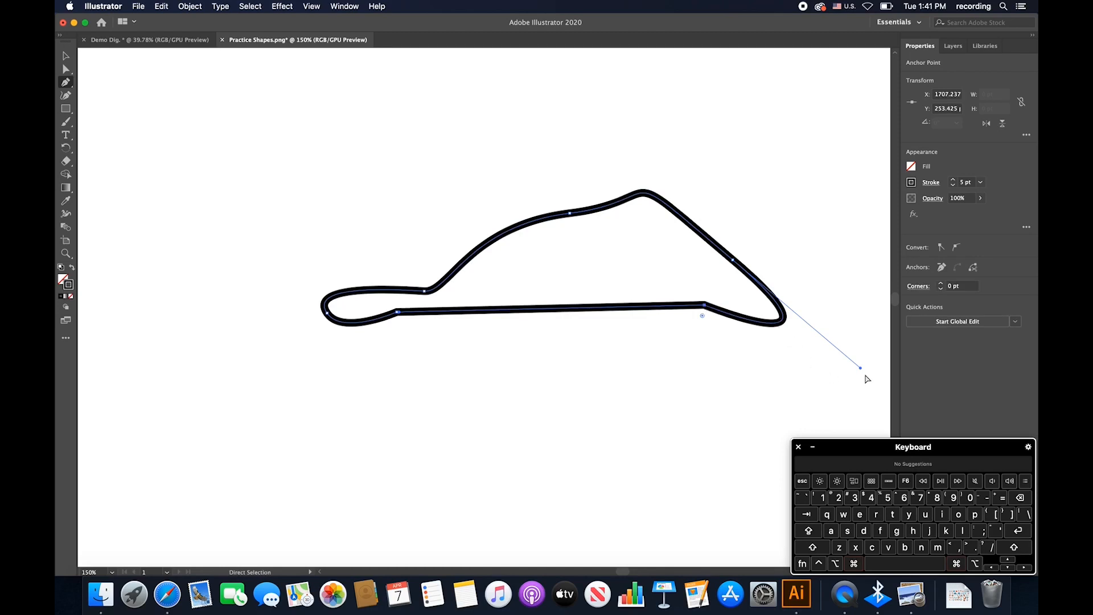
left_click_drag(862, 369, 777, 258)
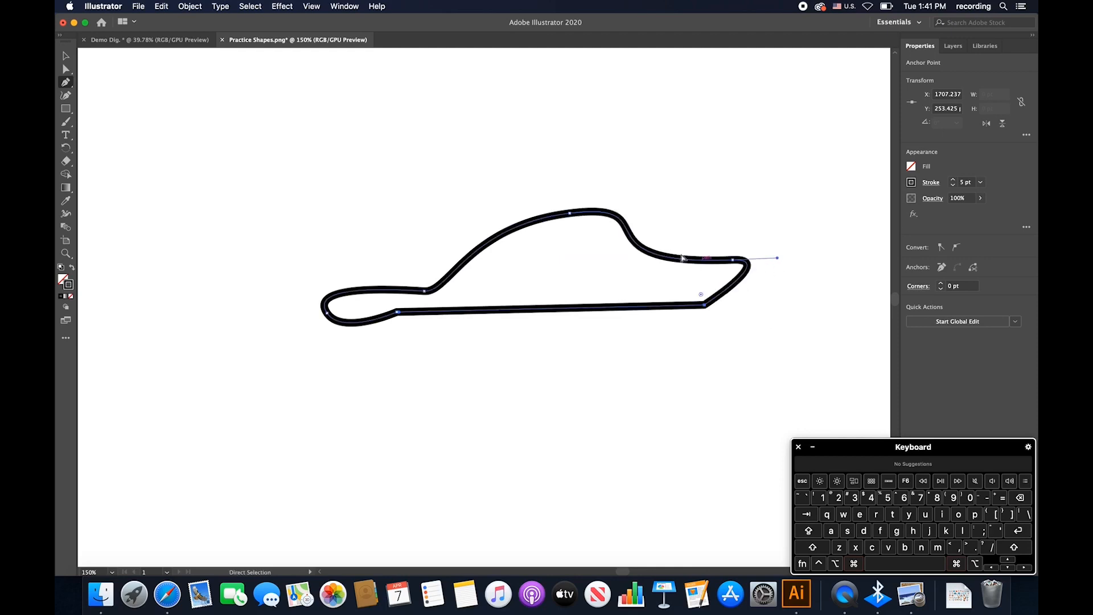
left_click(569, 214)
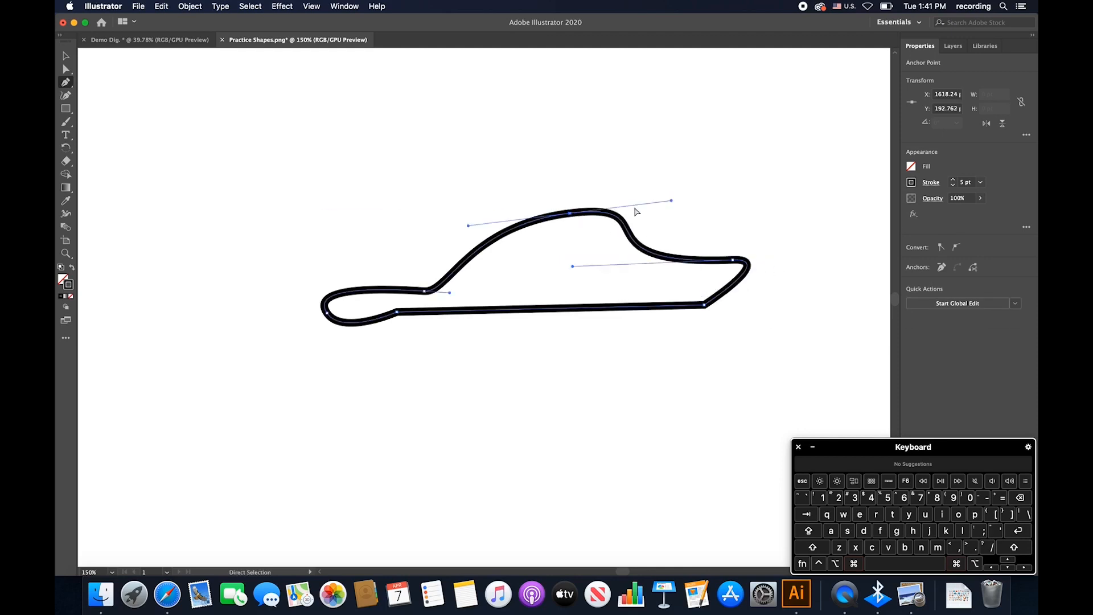
left_click_drag(670, 201, 650, 180)
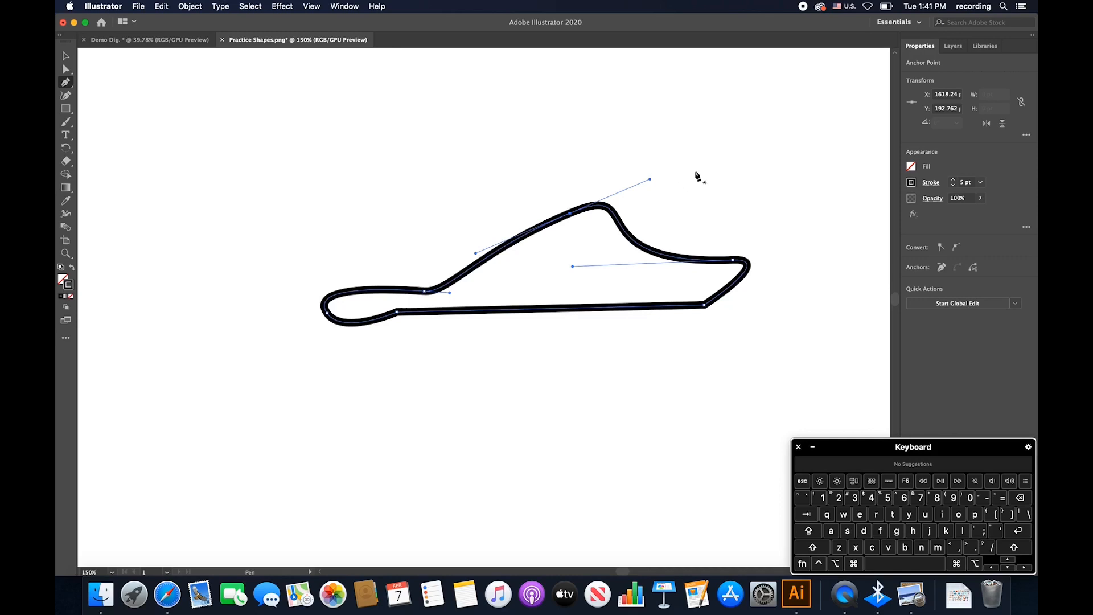
Step: Convert the closed path's curved anchor points to corner points so that all its segments are straight
key("alt")
left_click(424, 291, "alt")
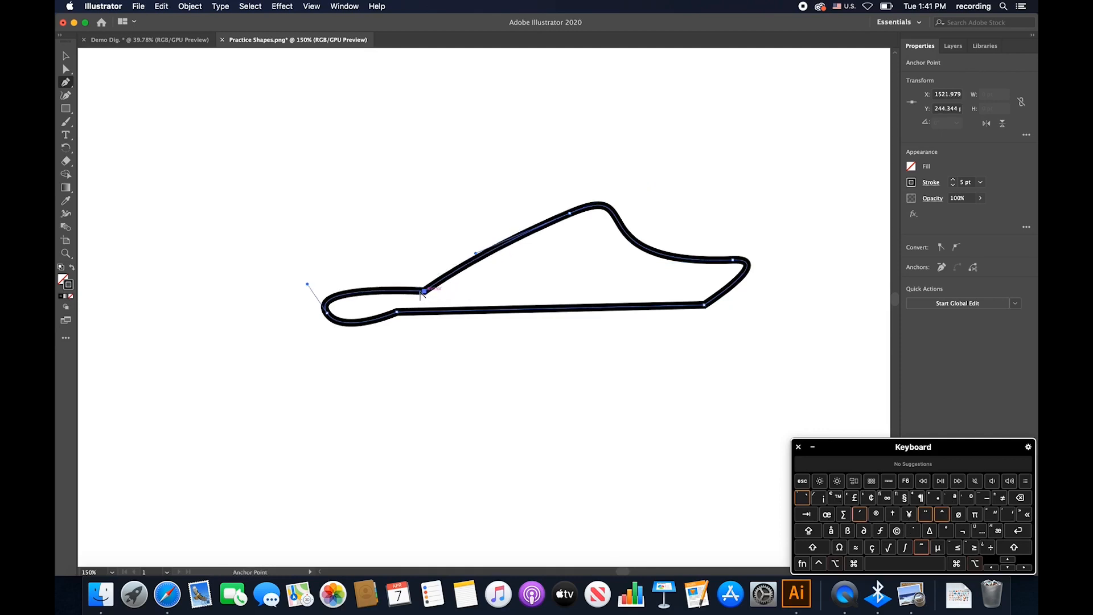
left_click(397, 312, "alt")
left_click(327, 313, "alt")
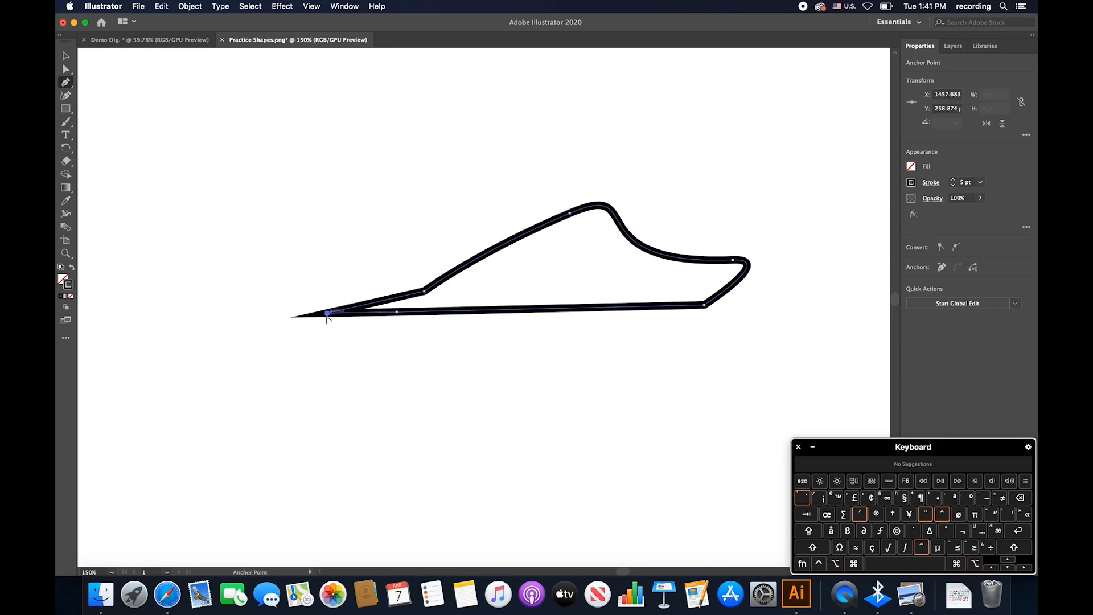
left_click(733, 260)
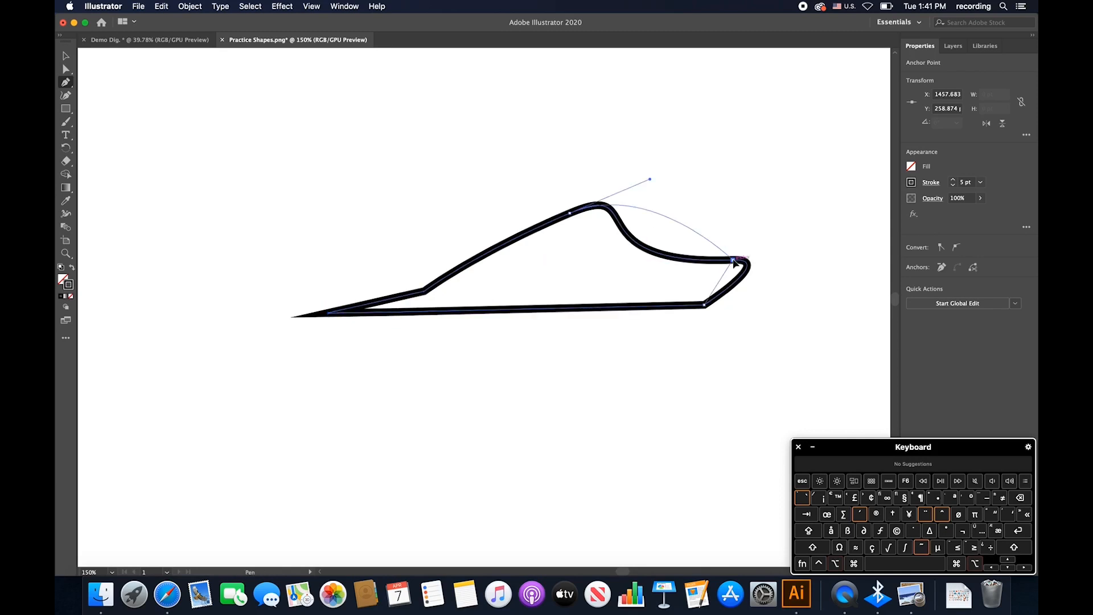
left_click(570, 213, "alt")
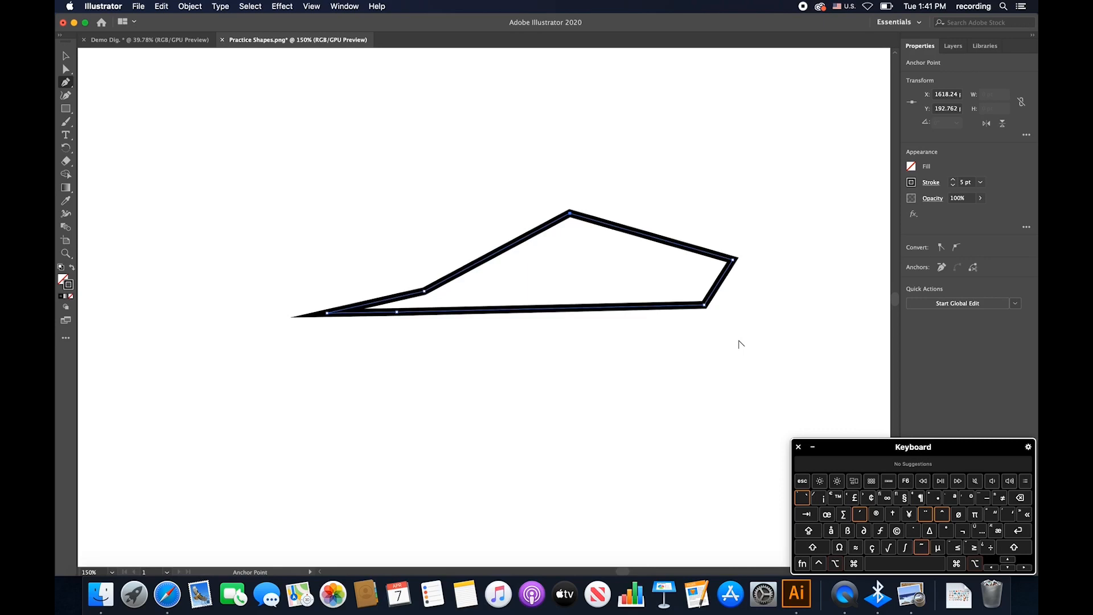
left_click(704, 306)
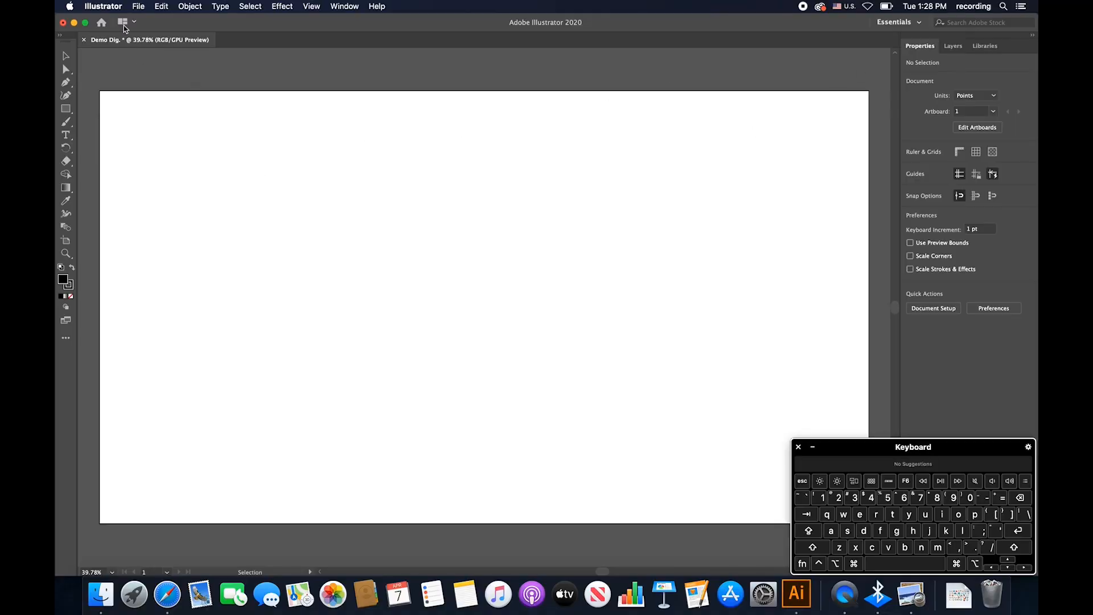
Step: Open the Practice Shapes PNG image from the Desktop folder
left_click(180, 4)
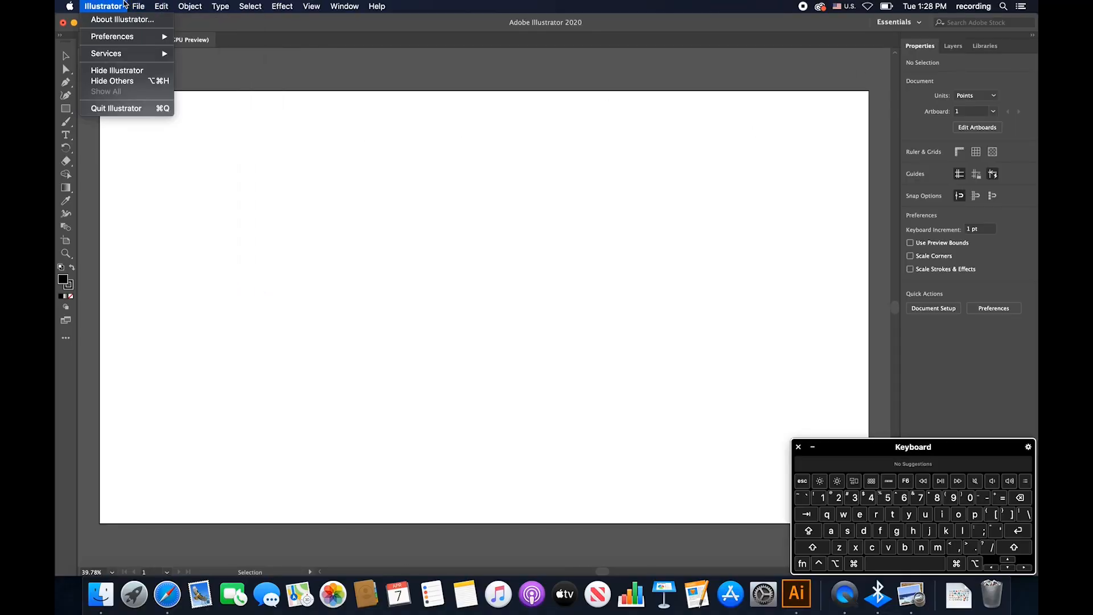
mouse_move(143, 4)
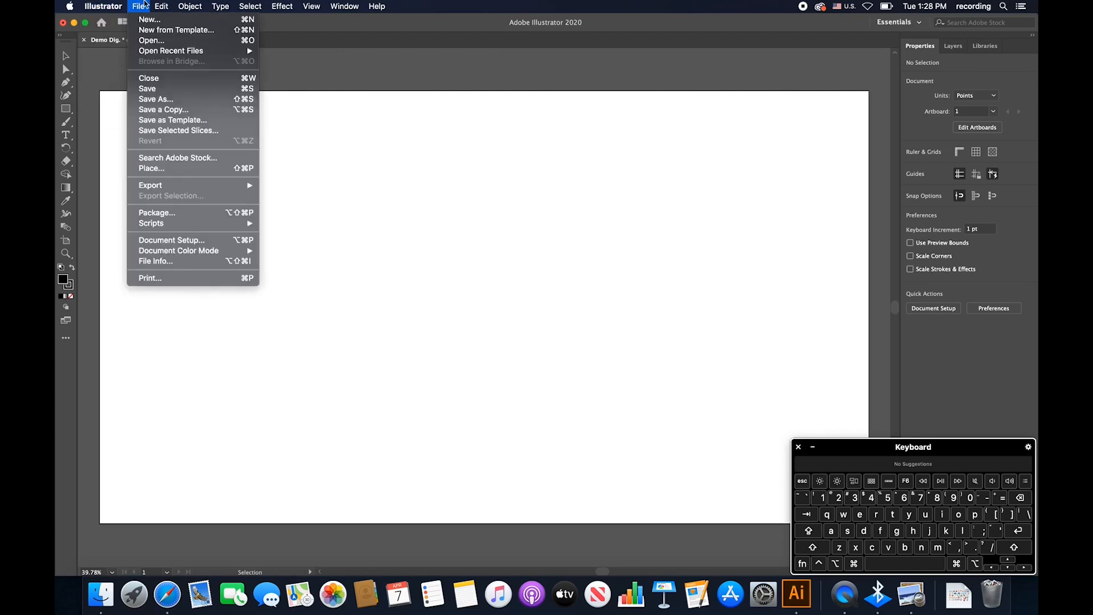
left_click(151, 41)
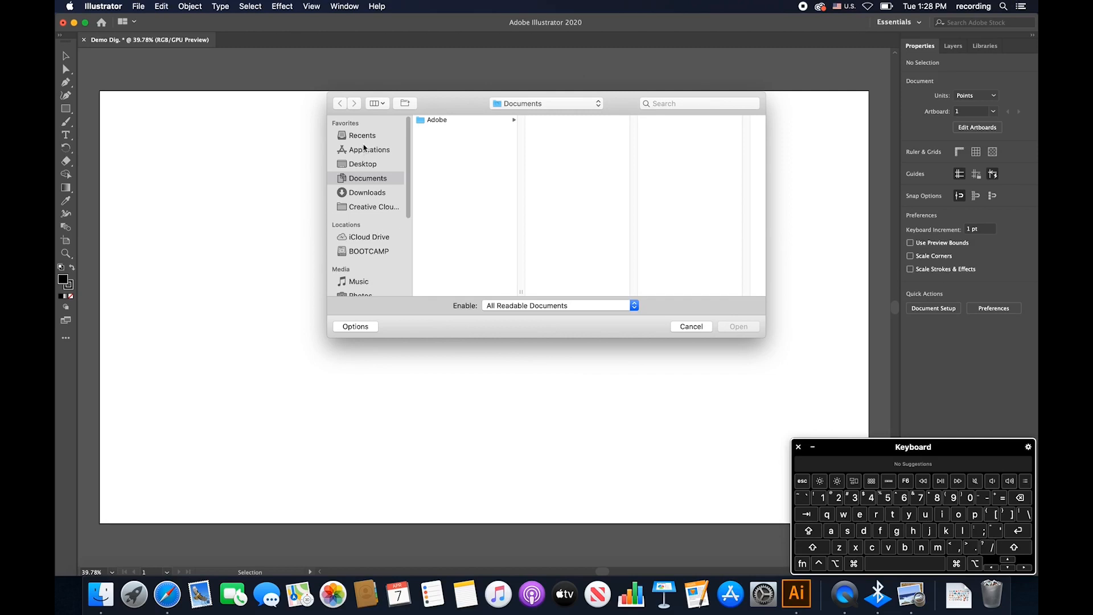
left_click(363, 164)
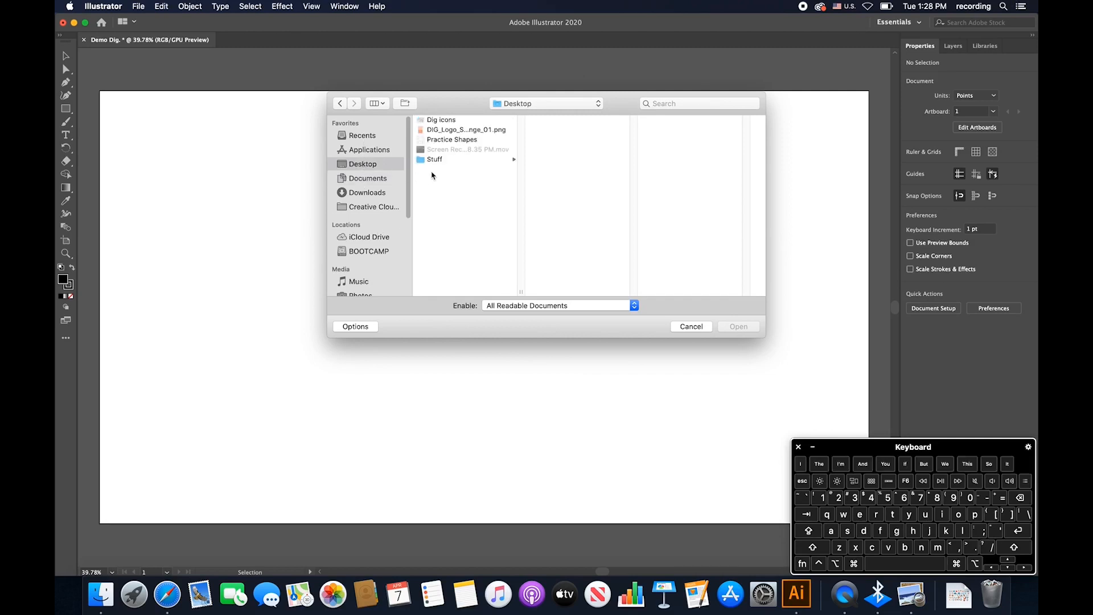
left_click(443, 142)
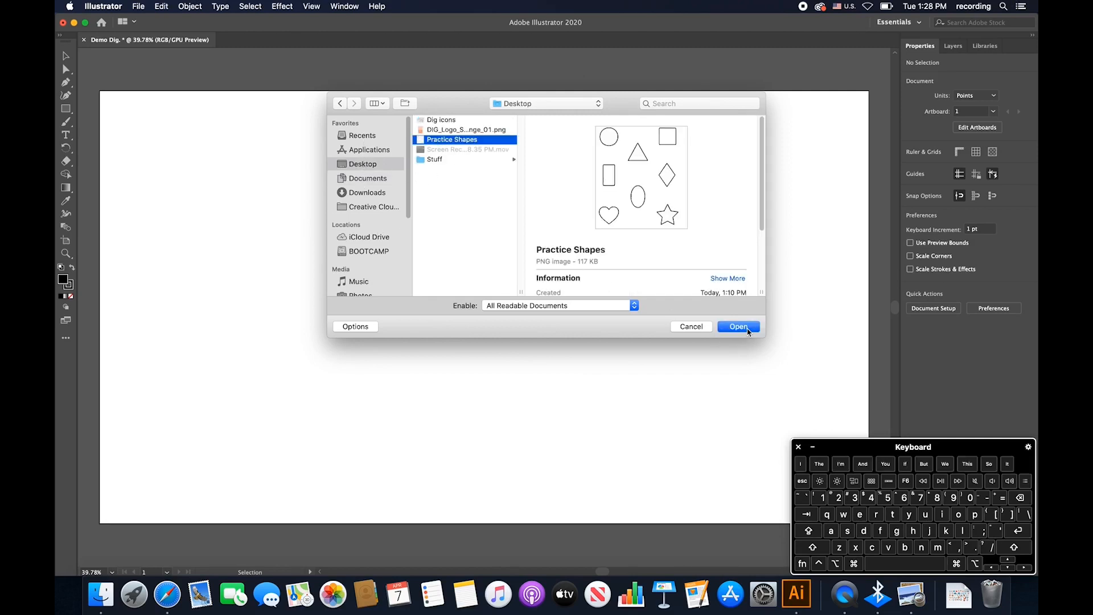
left_click(746, 328)
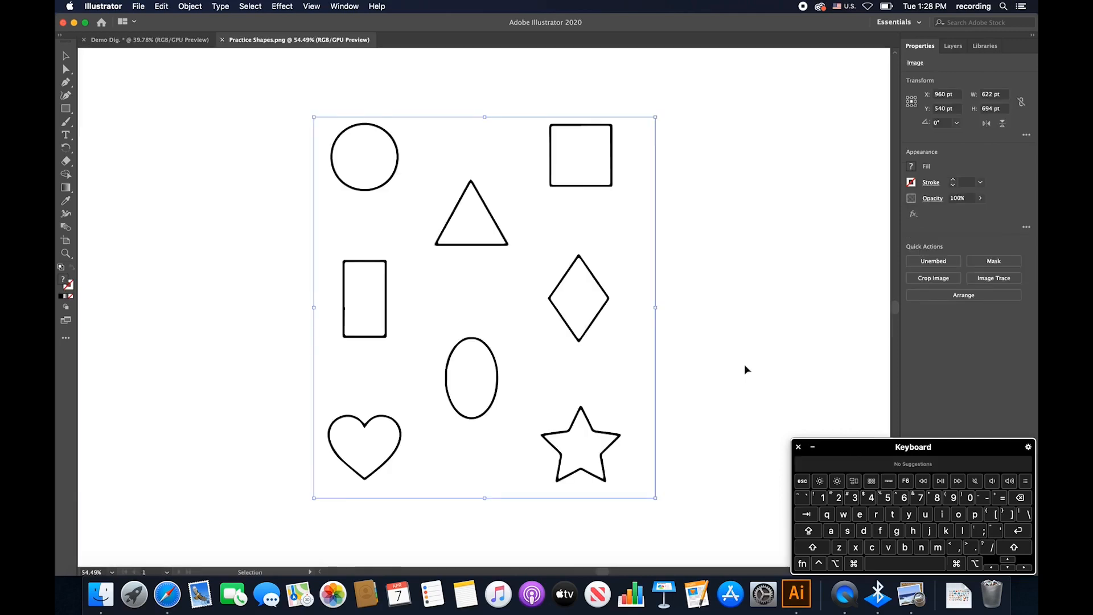
Step: Deselect the practice shapes image and activate the Pen tool
left_click(516, 308)
left_click(809, 389)
key("p")
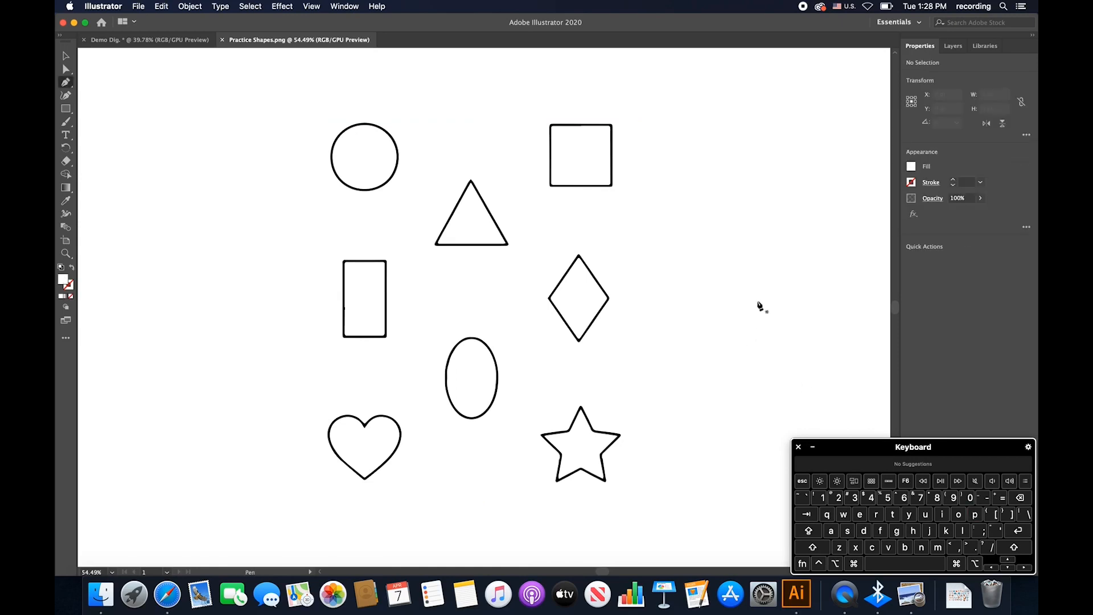
left_click(123, 23)
left_click(120, 26)
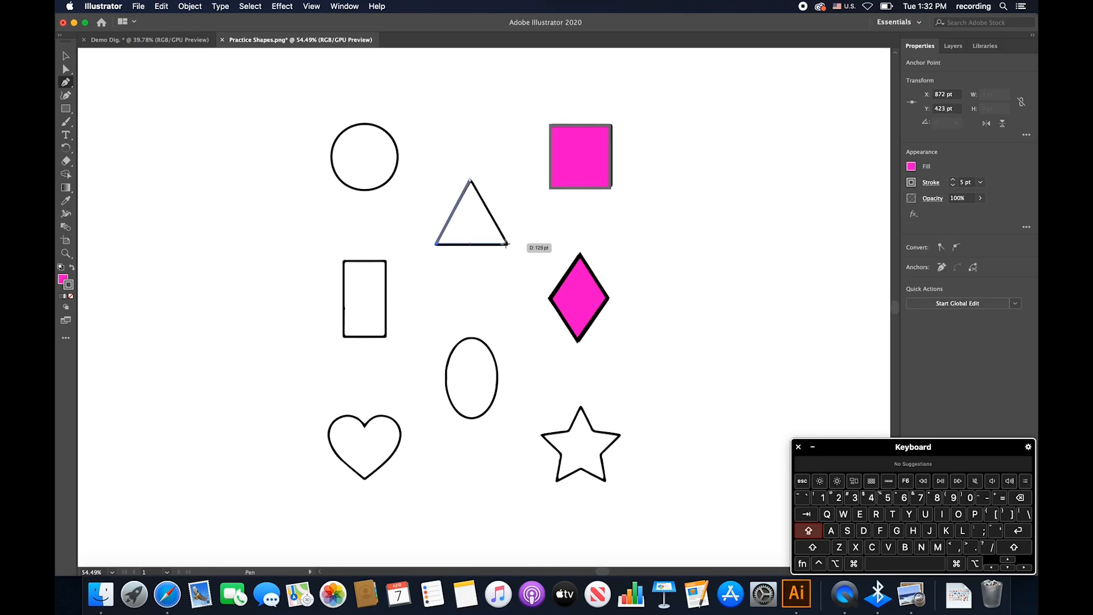
Step: Finish tracing the triangle and trace the tall rectangle below the circle as a closed straight-sided path
left_click(507, 244)
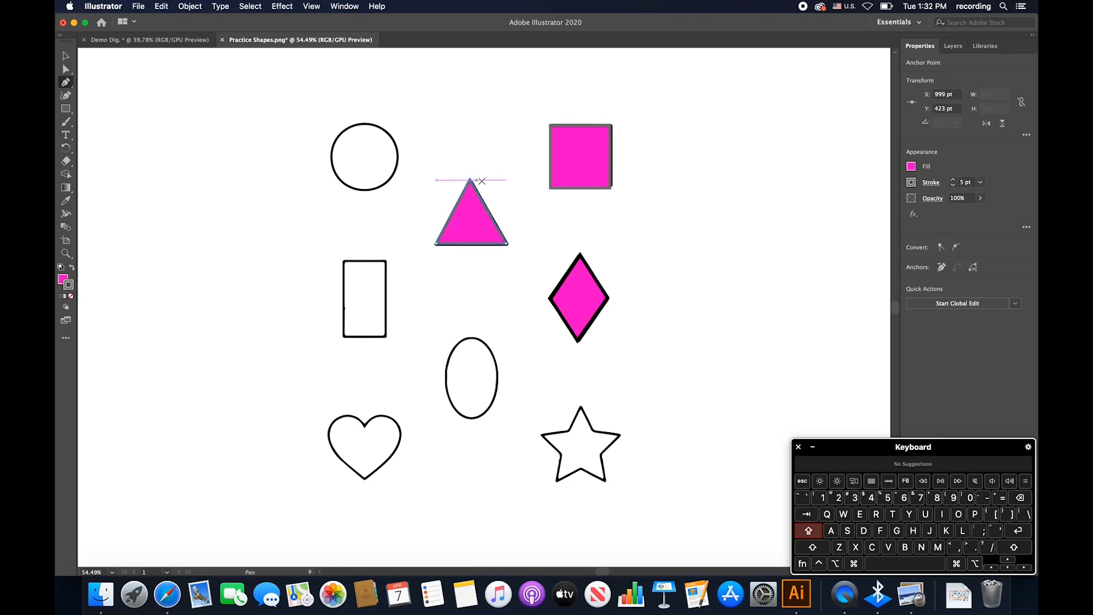
left_click(345, 261)
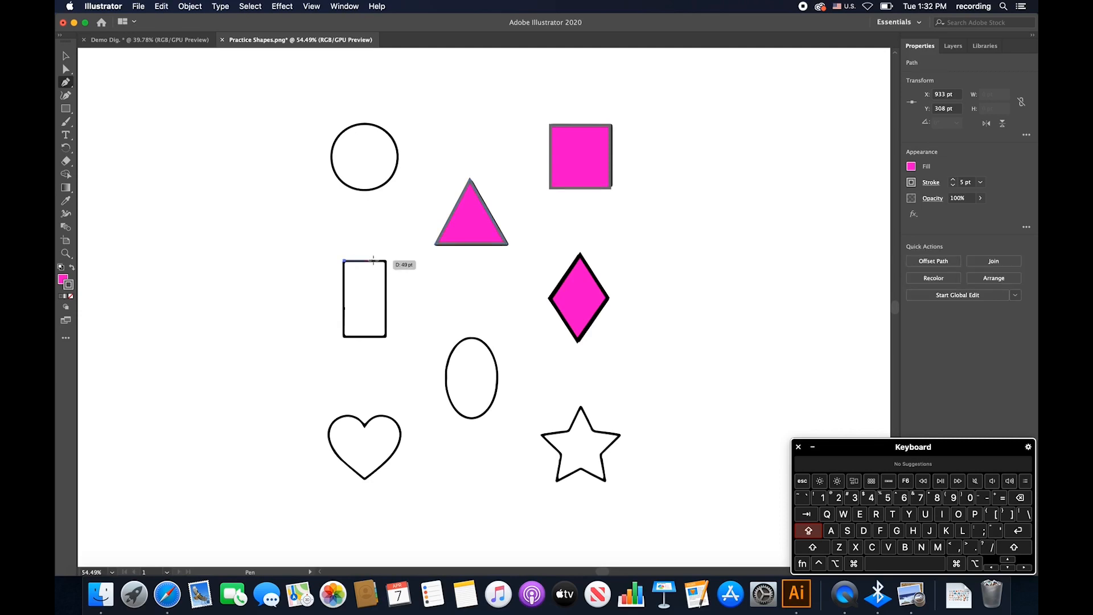
left_click(387, 261)
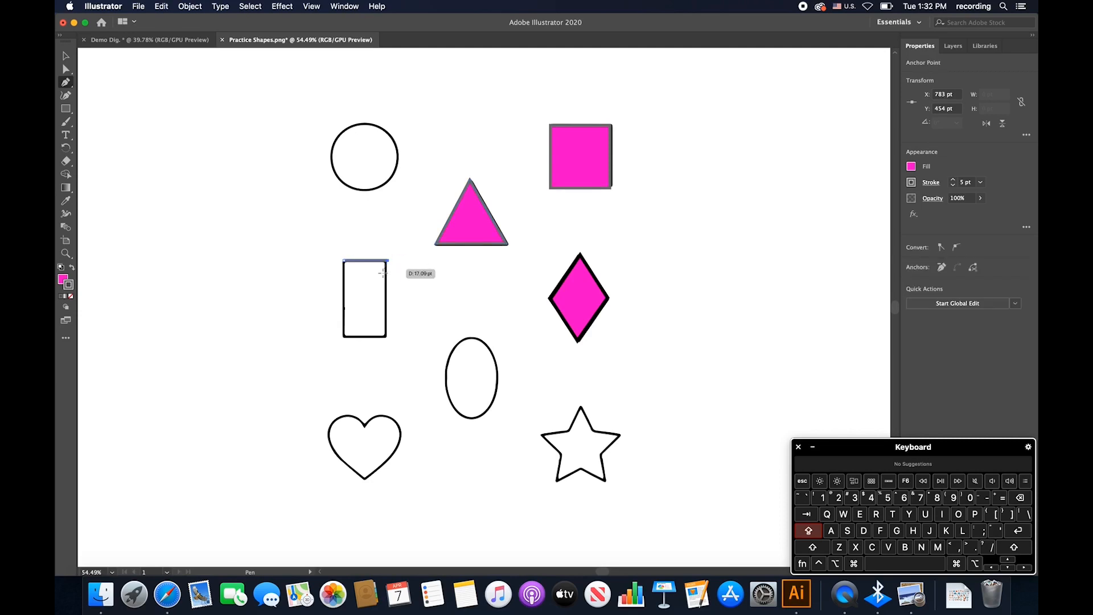
left_click(387, 337)
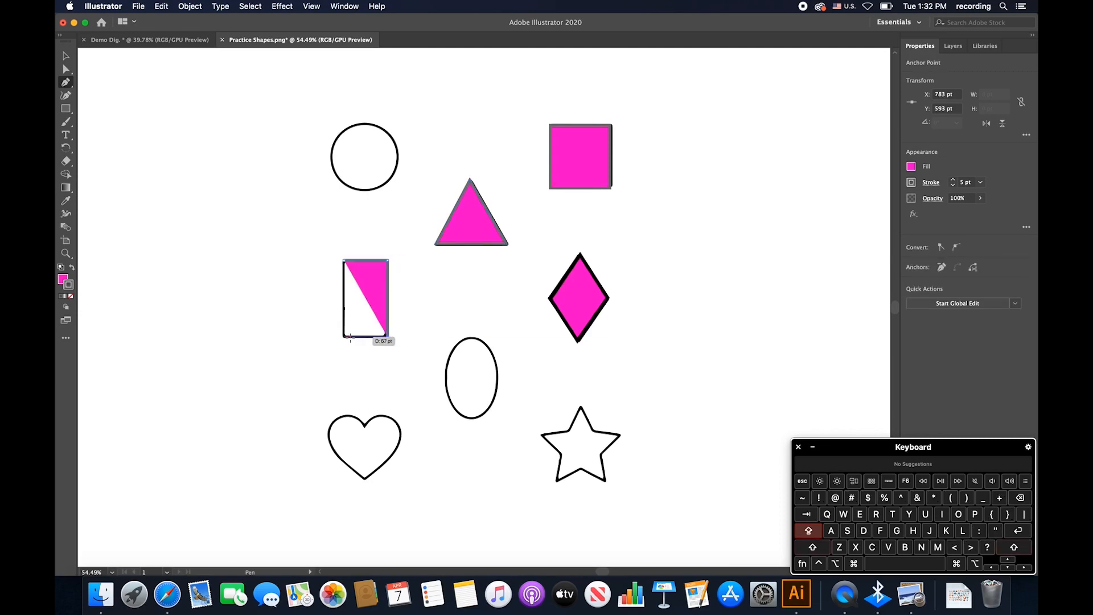
left_click(343, 336)
left_click(345, 261, "shift")
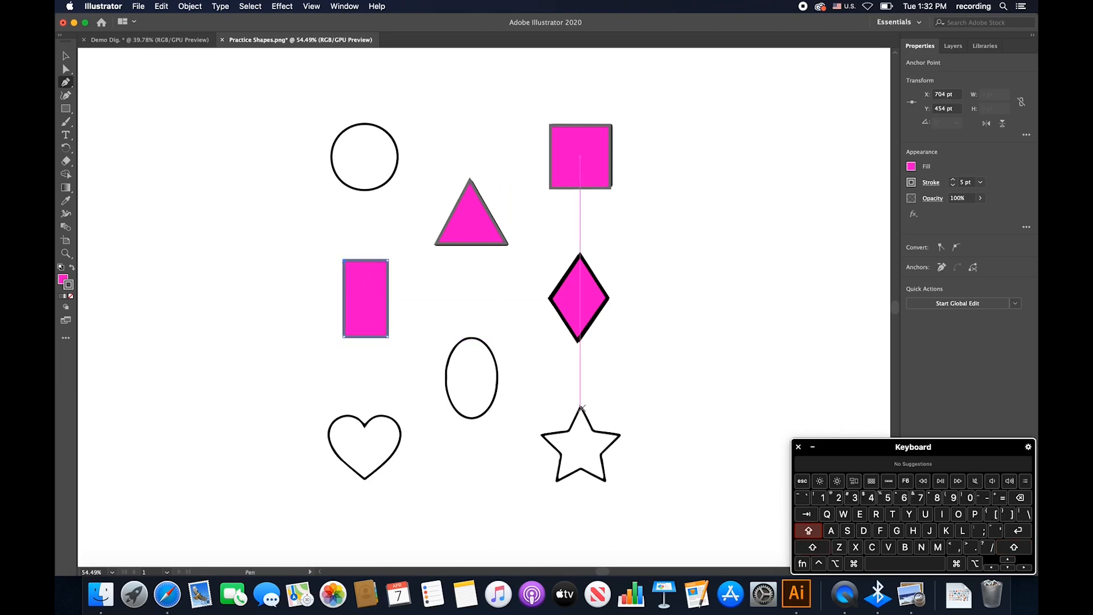
Step: Trace the star clockwise with straight segments from its top tip around to the inner corner above its lower-left tip
left_click(581, 407)
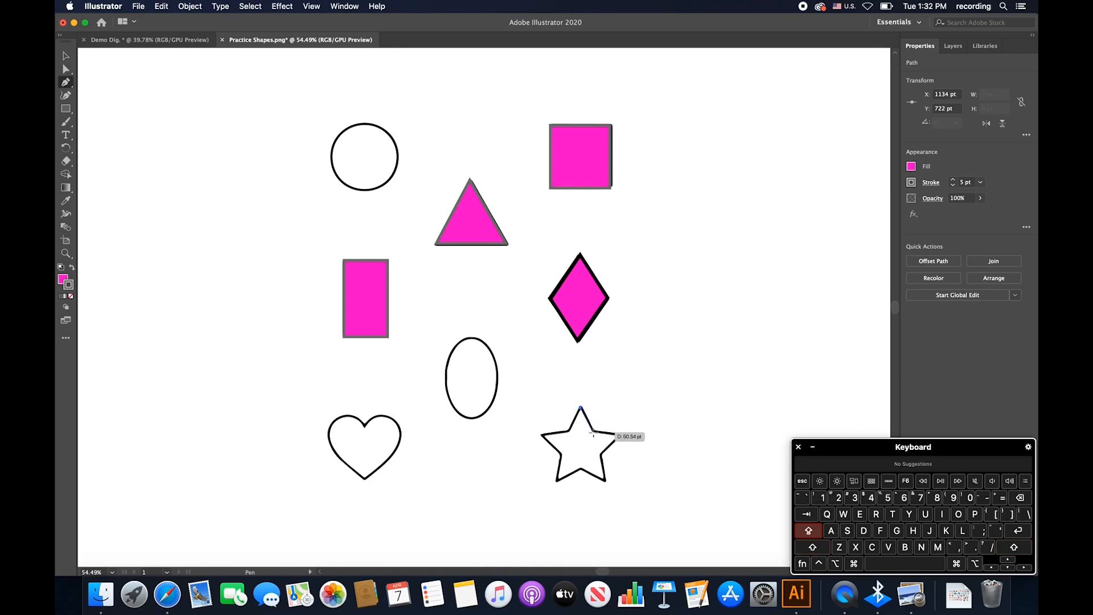
left_click(594, 431)
left_click(619, 434)
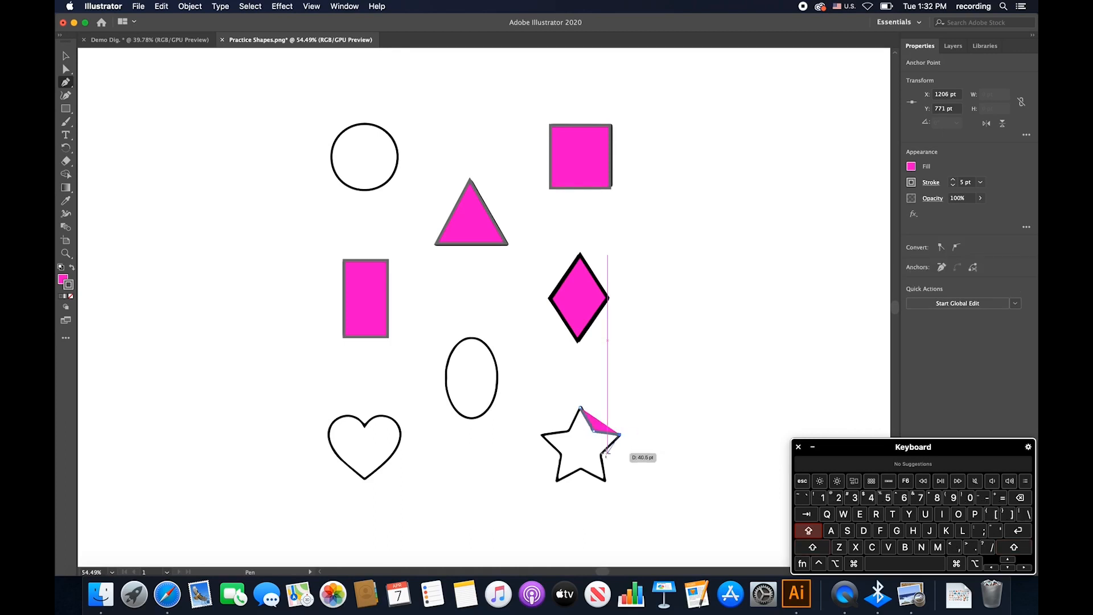
left_click(601, 454)
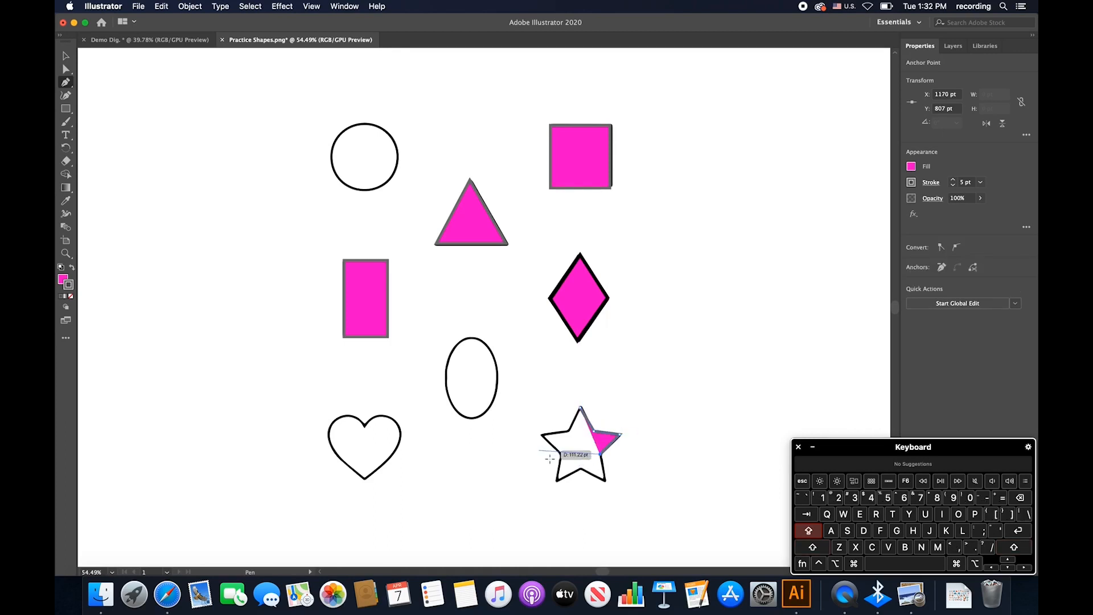
left_click(604, 481)
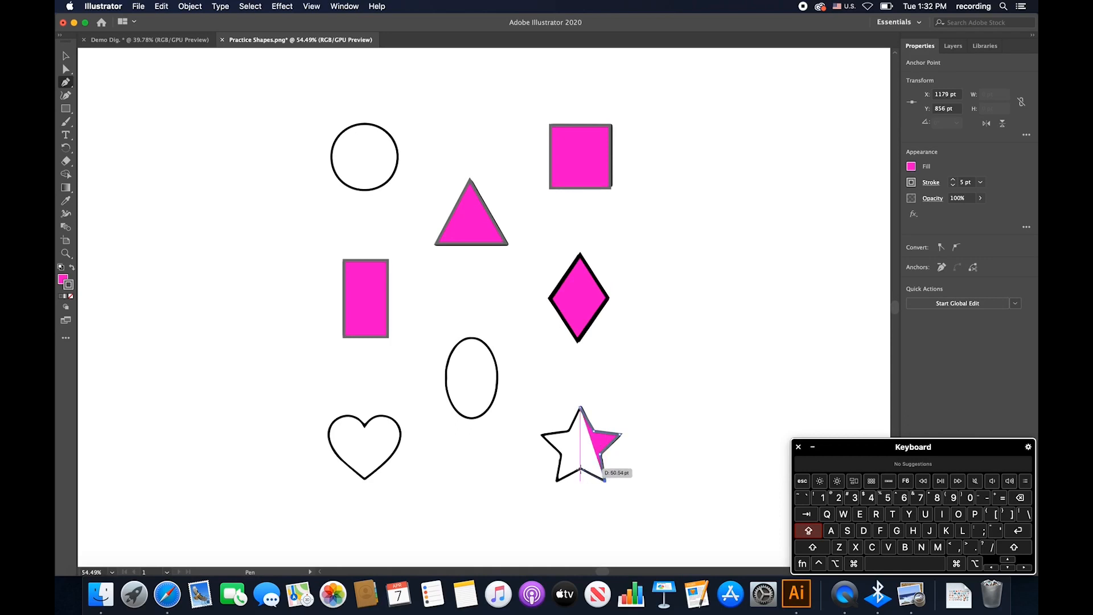
left_click(580, 468)
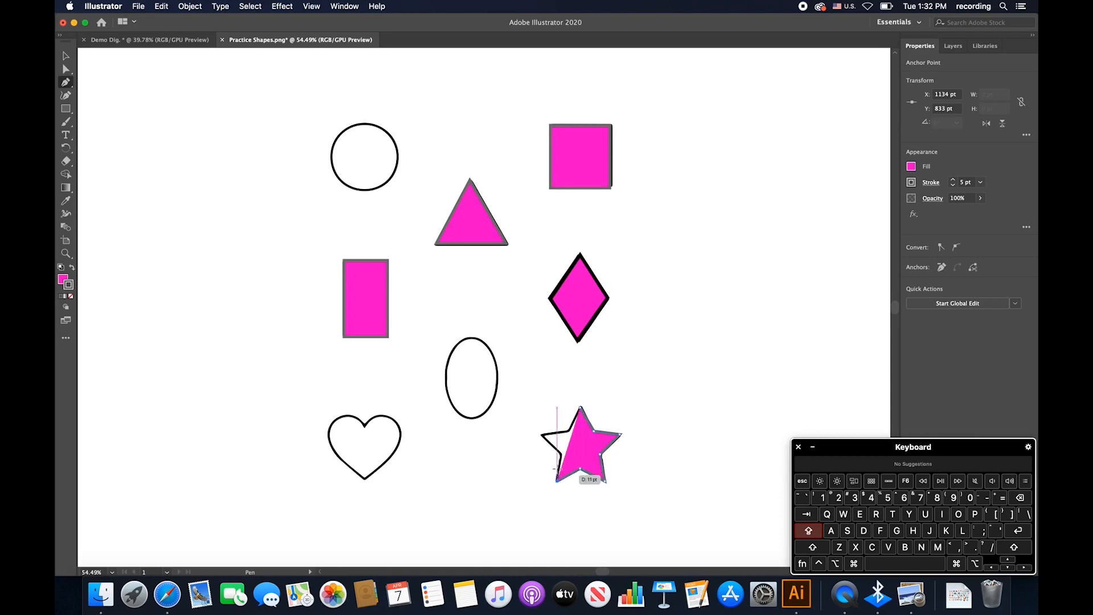
left_click(556, 480)
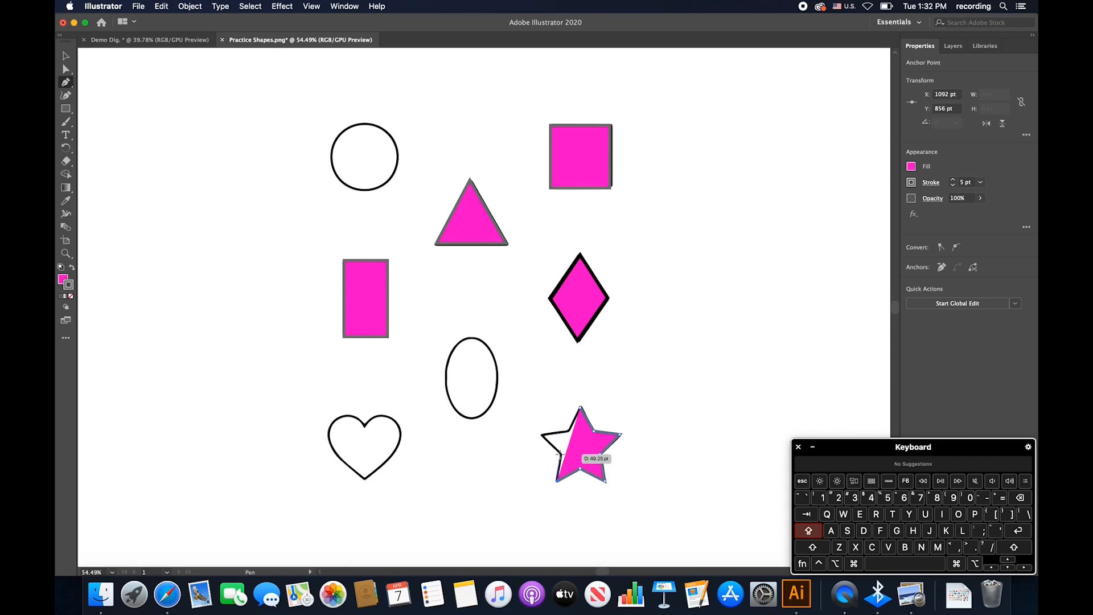
left_click(559, 453)
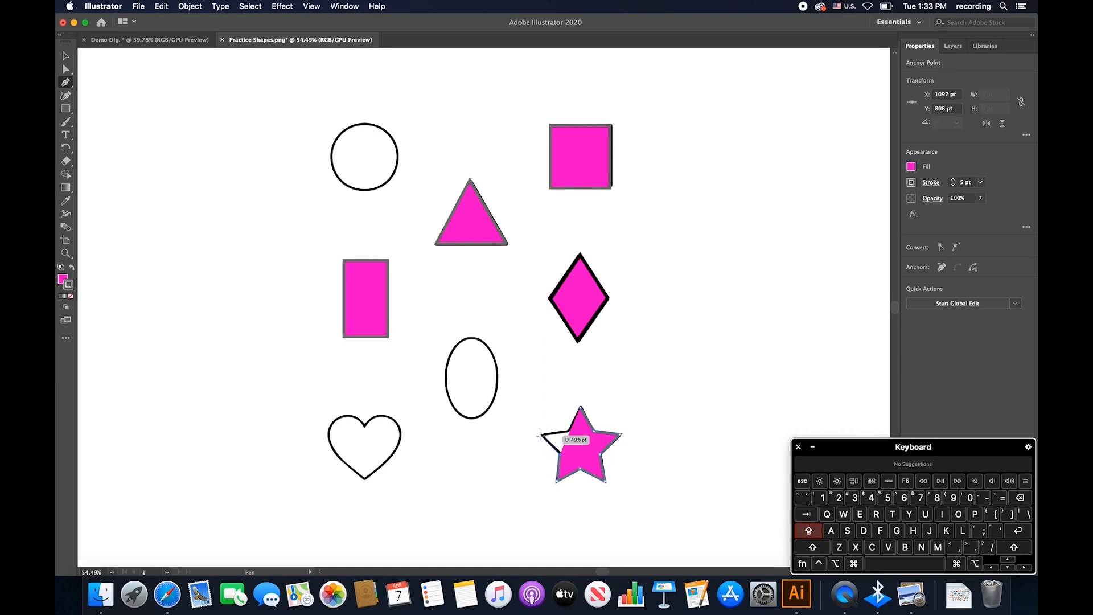
left_click(541, 436)
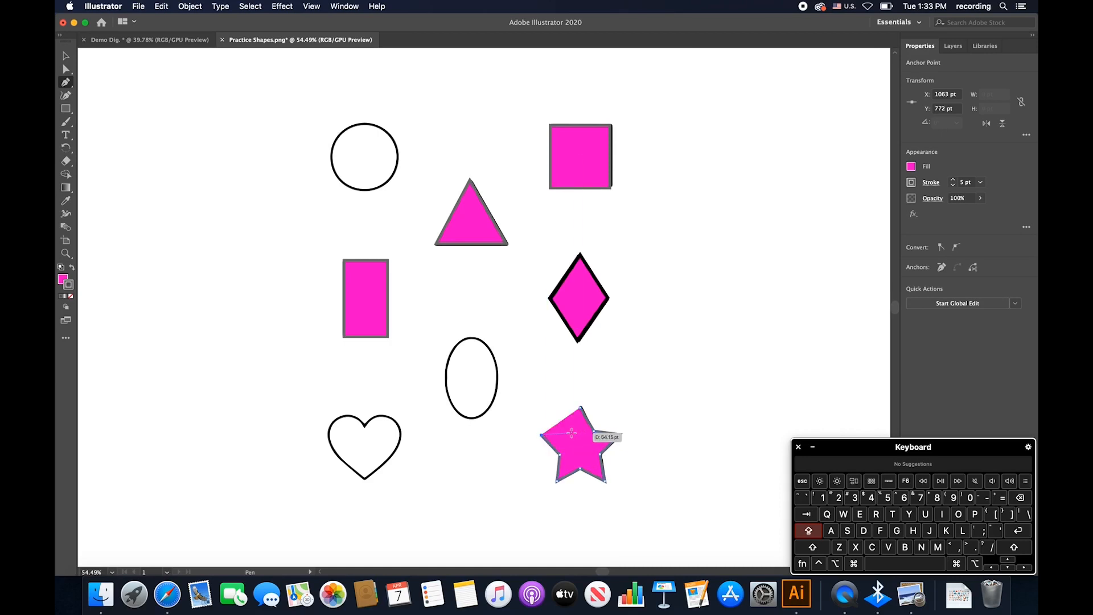
left_click(571, 433)
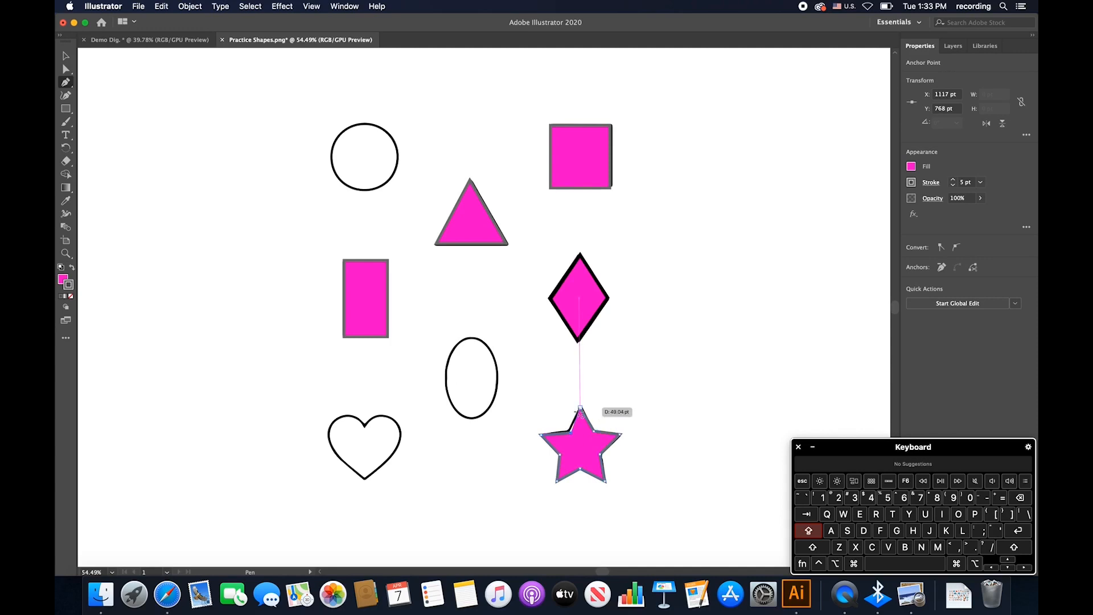
left_click(580, 406)
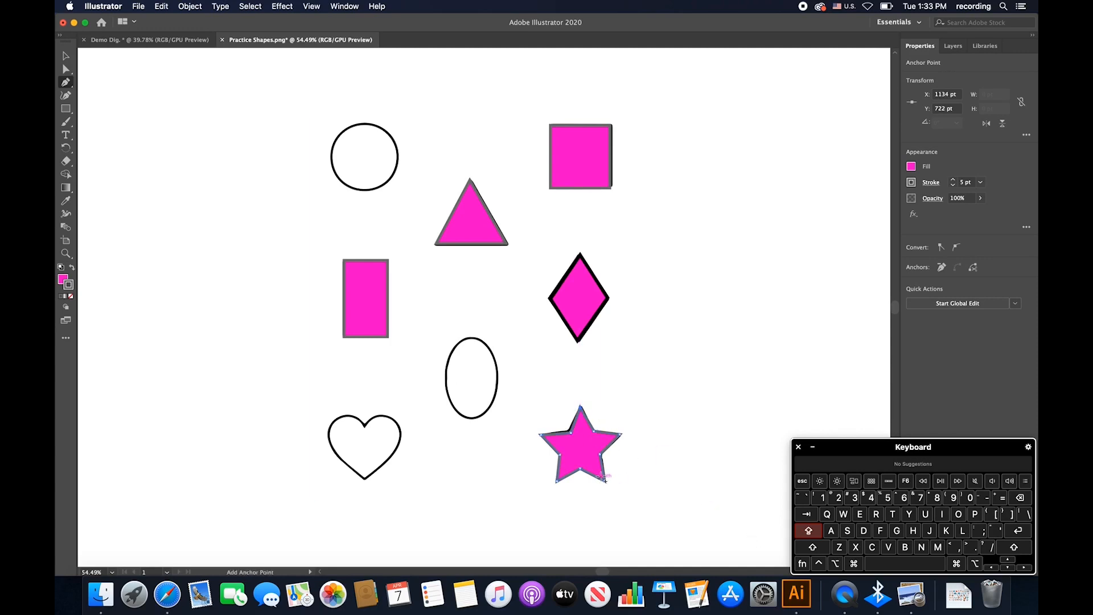
left_click(571, 433)
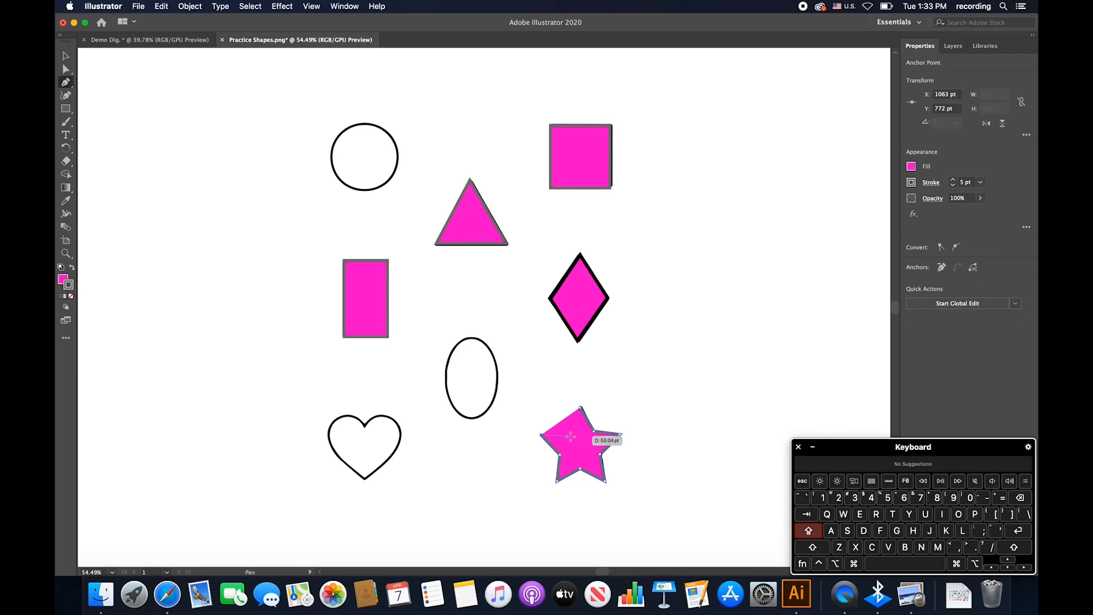
key("super+z")
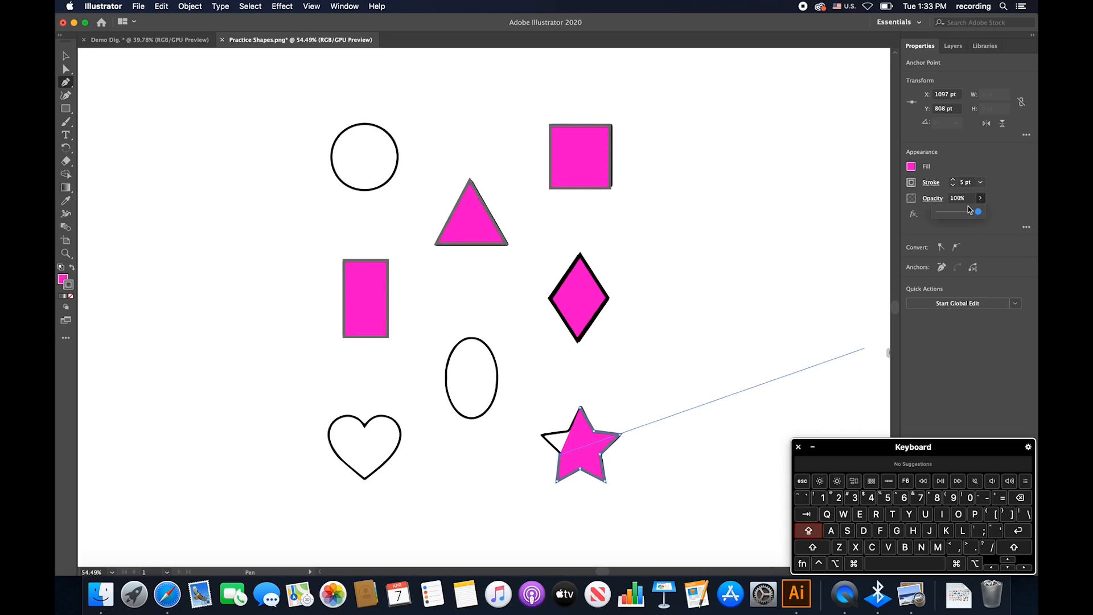
Step: Lower the unfinished star's opacity to 44% and complete its outline through the left tip and upper-left inner corner, closing it at the top
left_click_drag(962, 214, 956, 212)
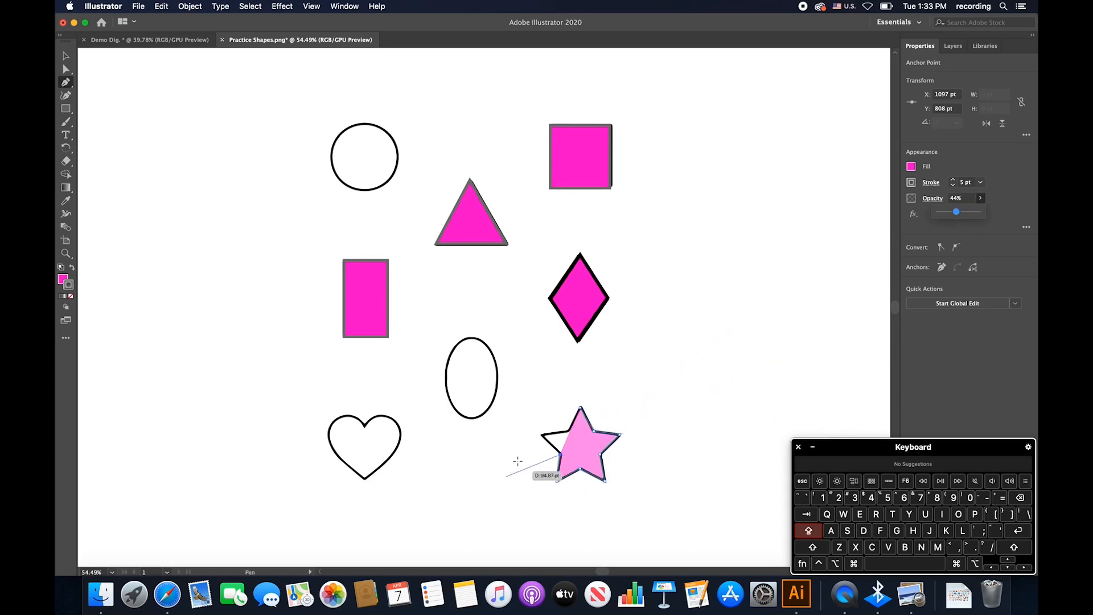
left_click(540, 432)
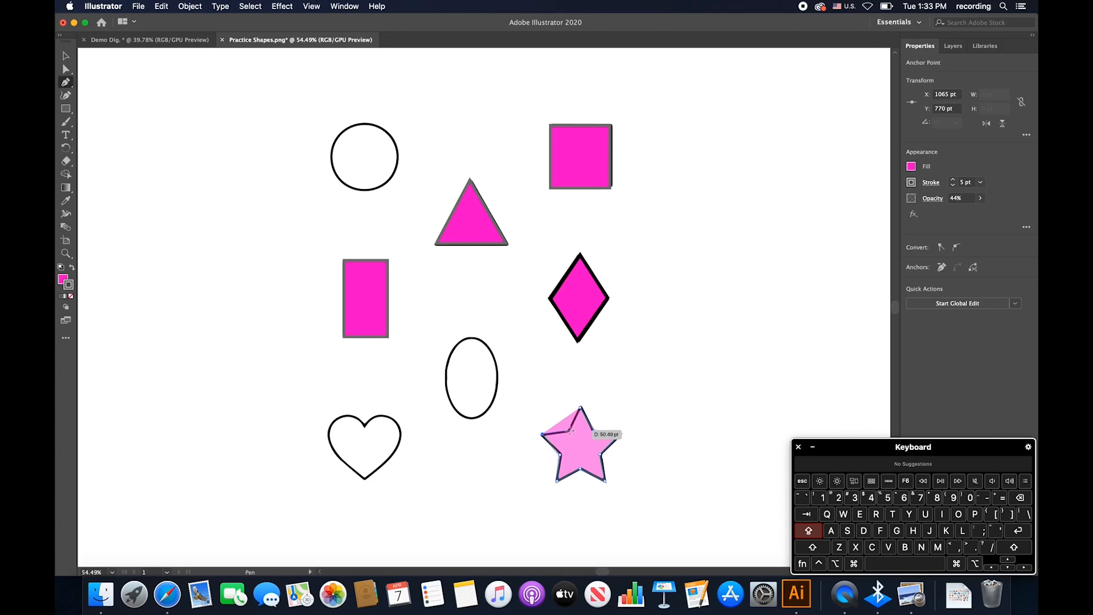
left_click(580, 407)
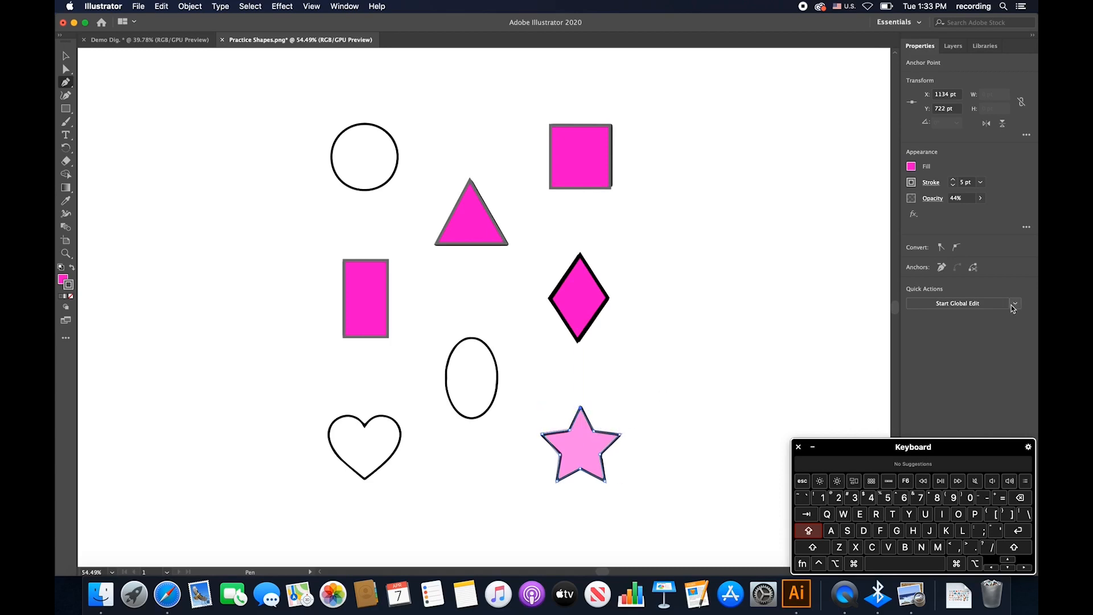
Step: Set the traced star's opacity to 100%
left_click(960, 199)
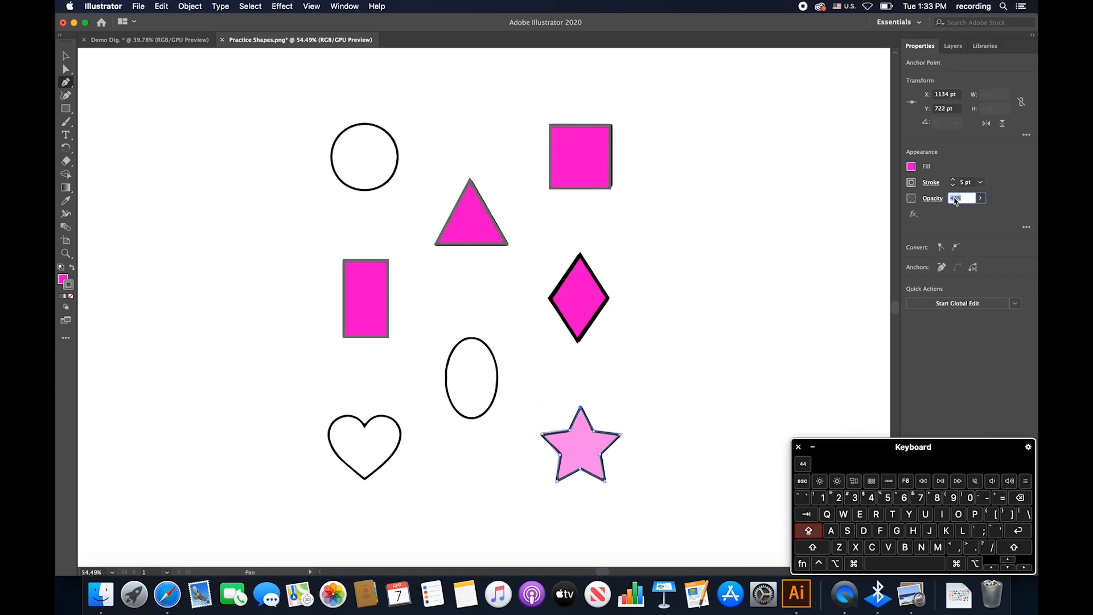
type("100")
key("Return")
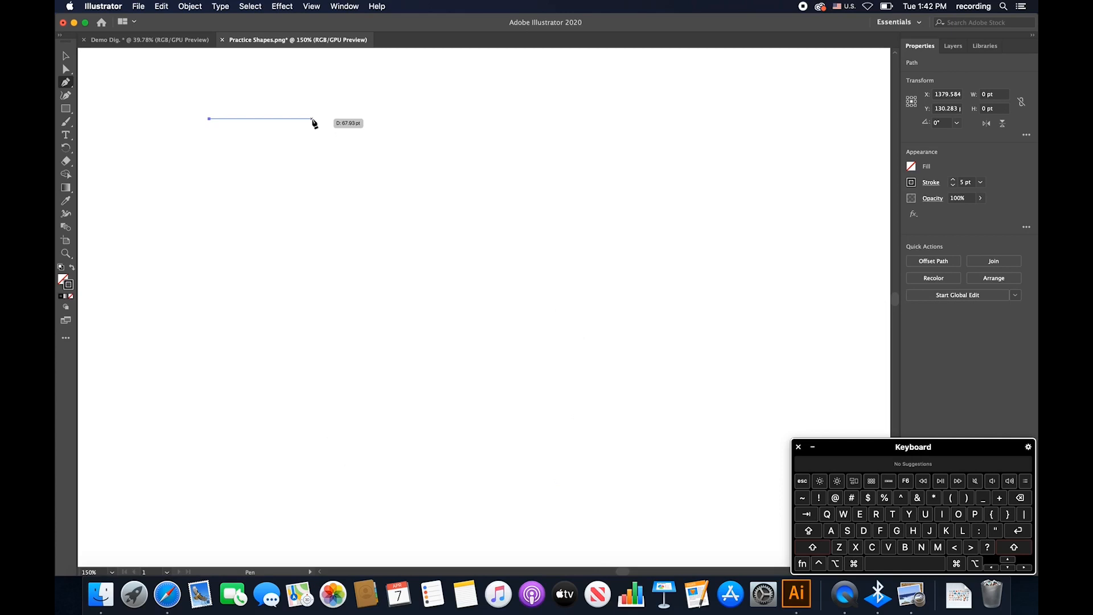
Step: Draw a nearly square closed path about 68 by 73 pt with perfectly horizontal and vertical sides using the Pen tool
left_click(312, 119)
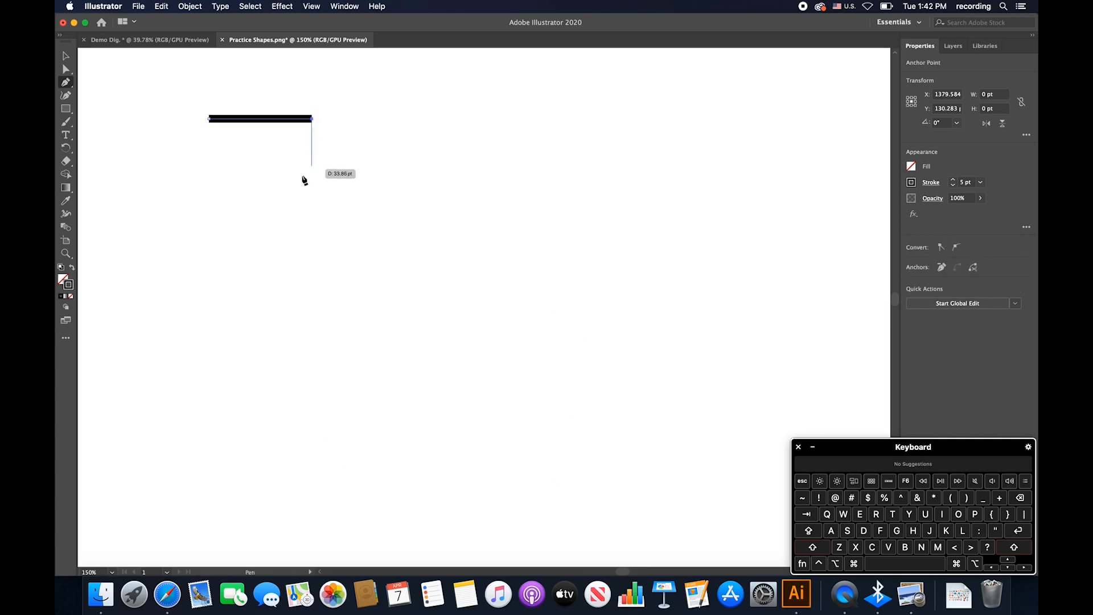
left_click(297, 232, "shift")
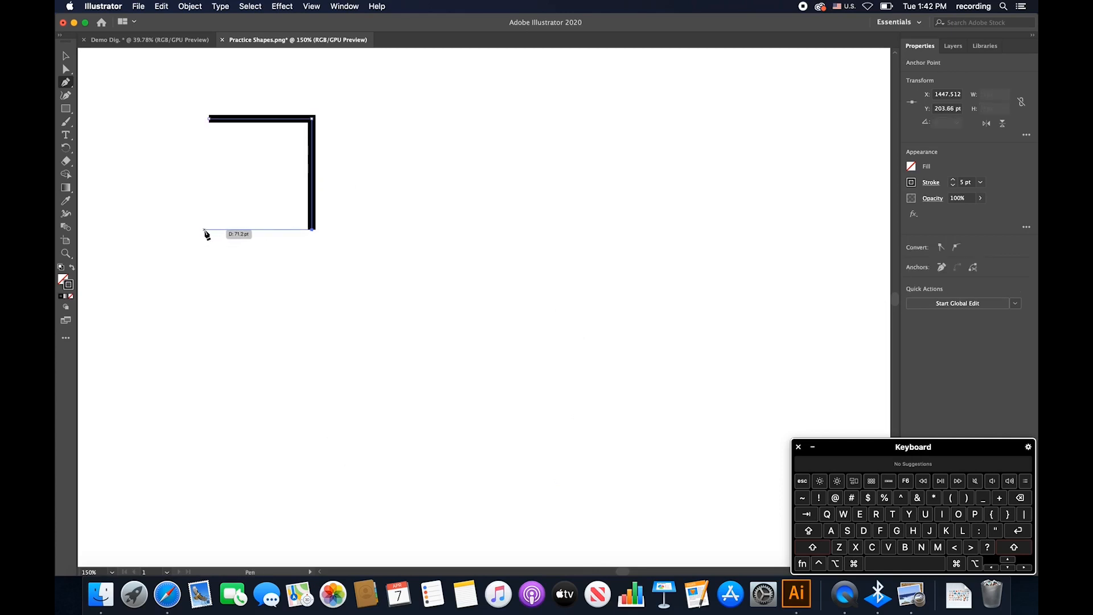
left_click(209, 230)
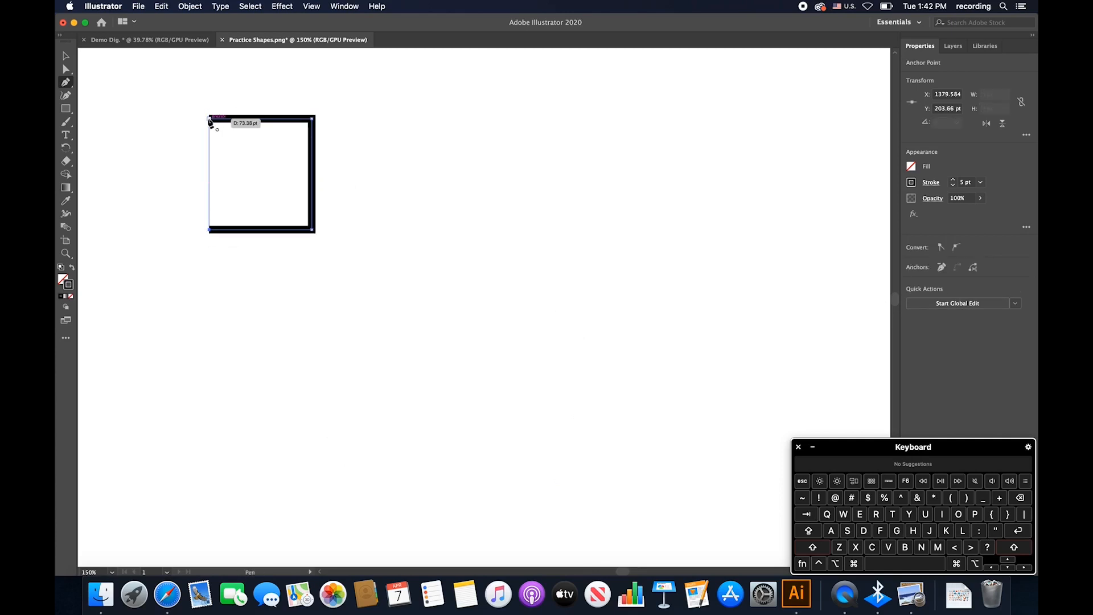
left_click(209, 119)
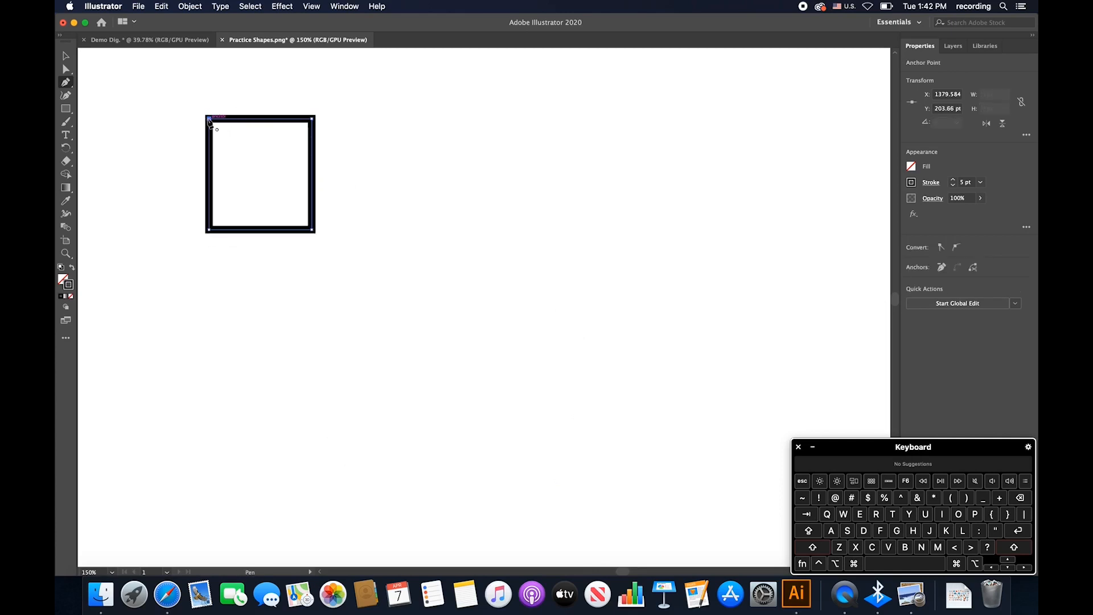
Step: Draw a separate closed triangle right of the square, with a vertical side about 73 pt tall and 45° sides meeting at a right-pointing tip
left_click(349, 121, "super")
left_click(349, 118)
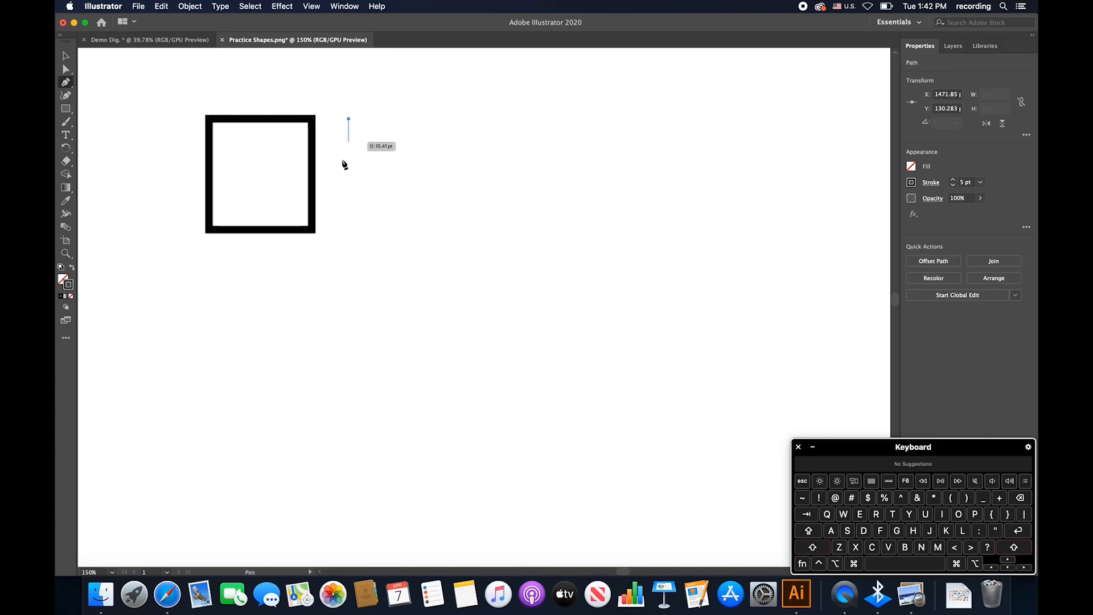
left_click(348, 231)
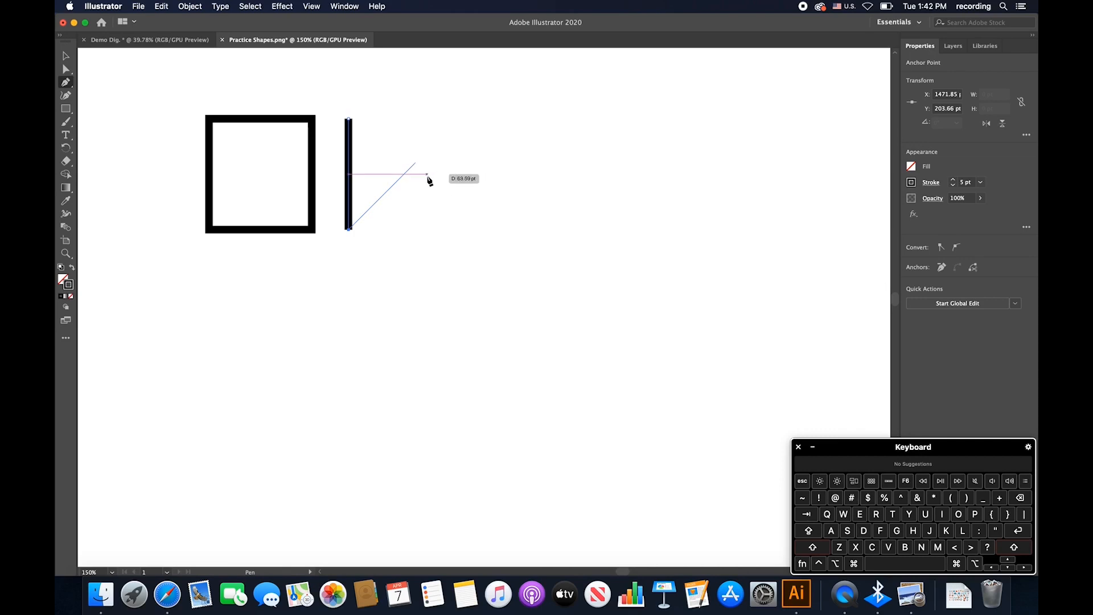
left_click(405, 175)
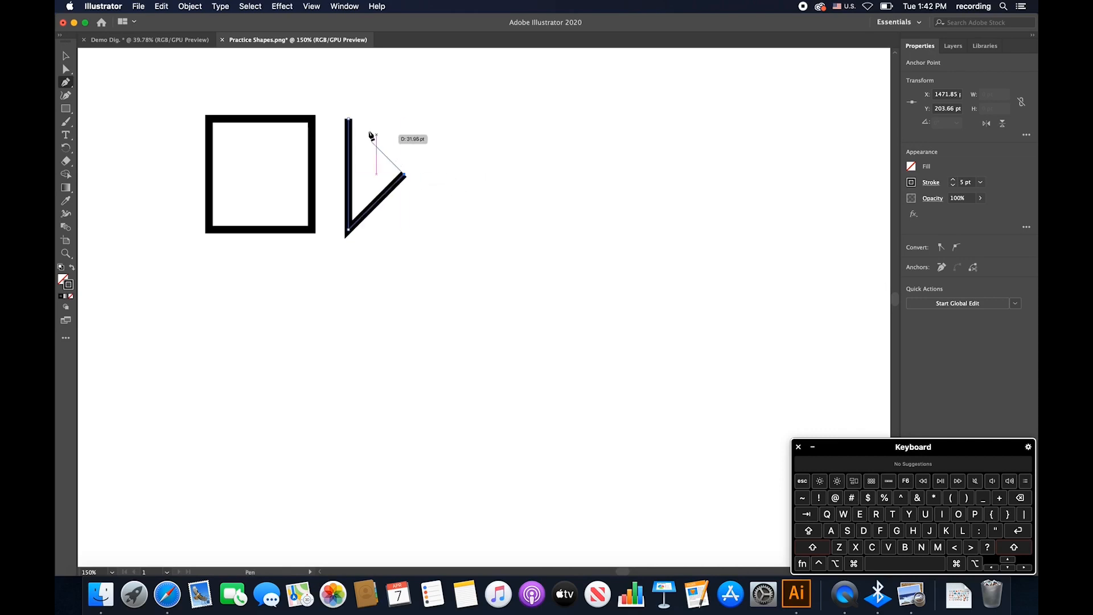
left_click(347, 119)
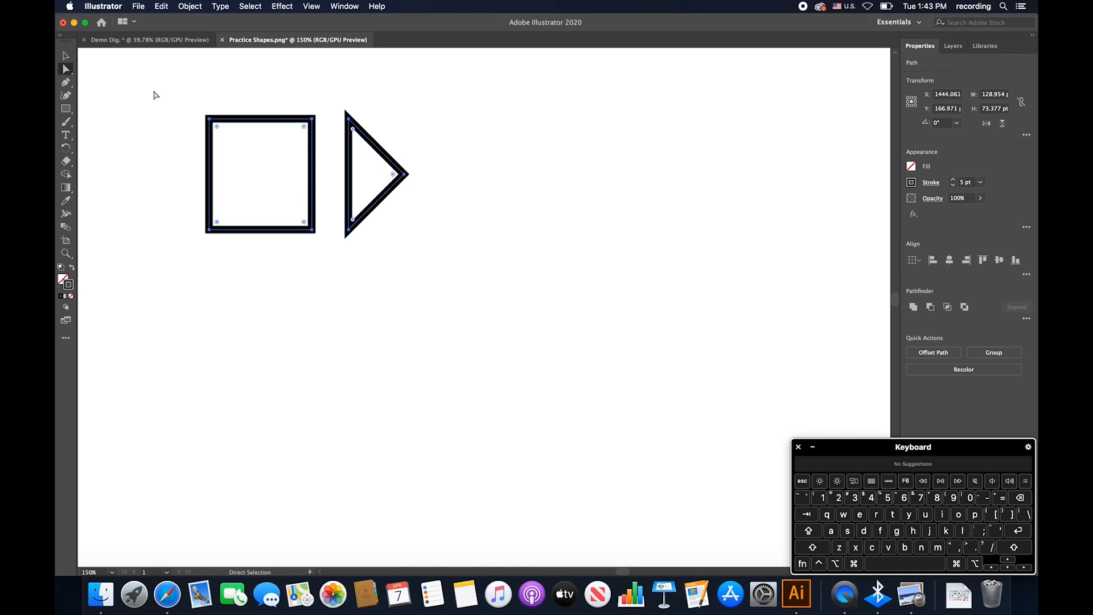
Step: Deselect the shapes, show the Pathfinder panel and dock it above the Properties panel
left_click(196, 54)
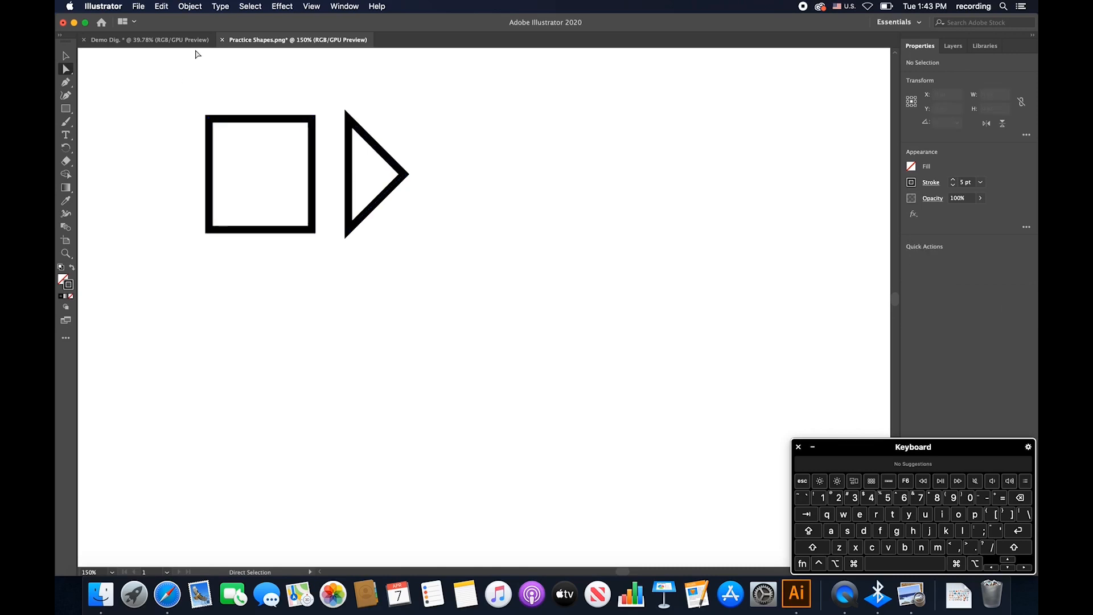
left_click(349, 5)
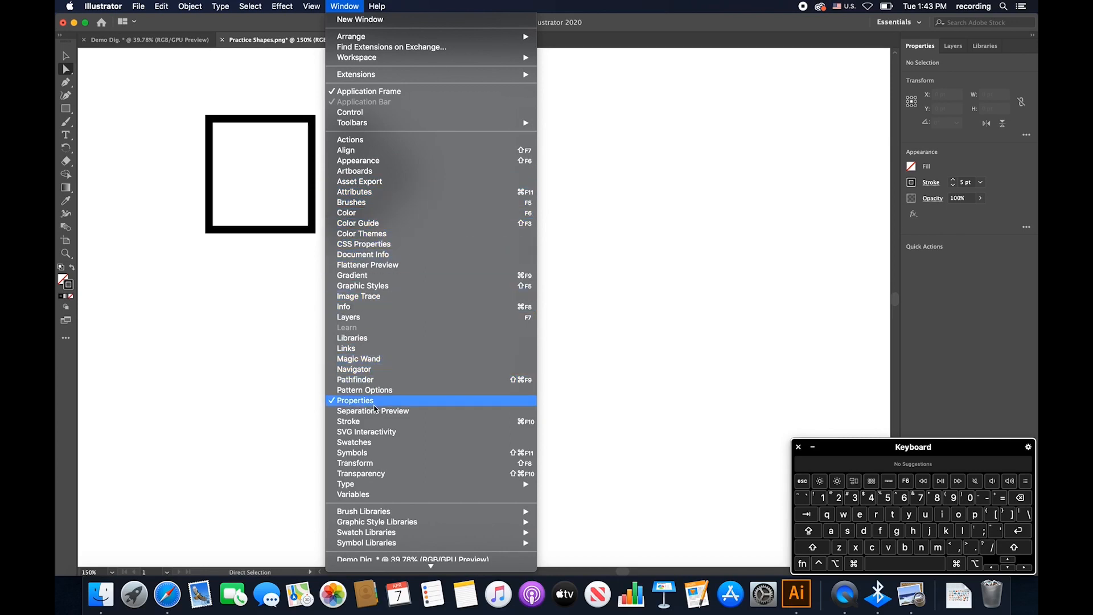
left_click(377, 379)
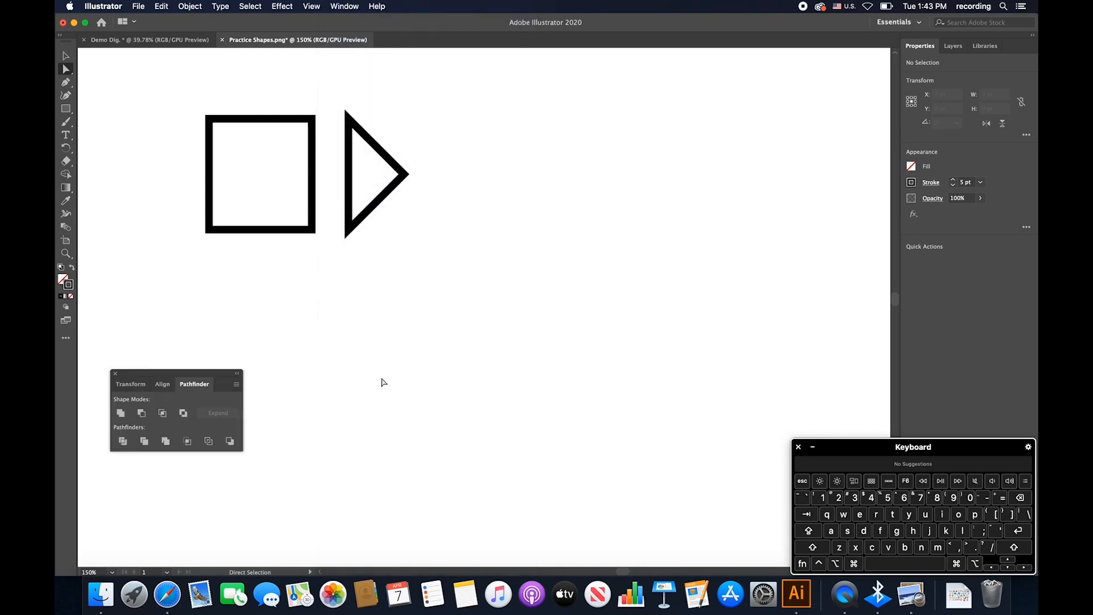
left_click_drag(188, 375, 972, 39)
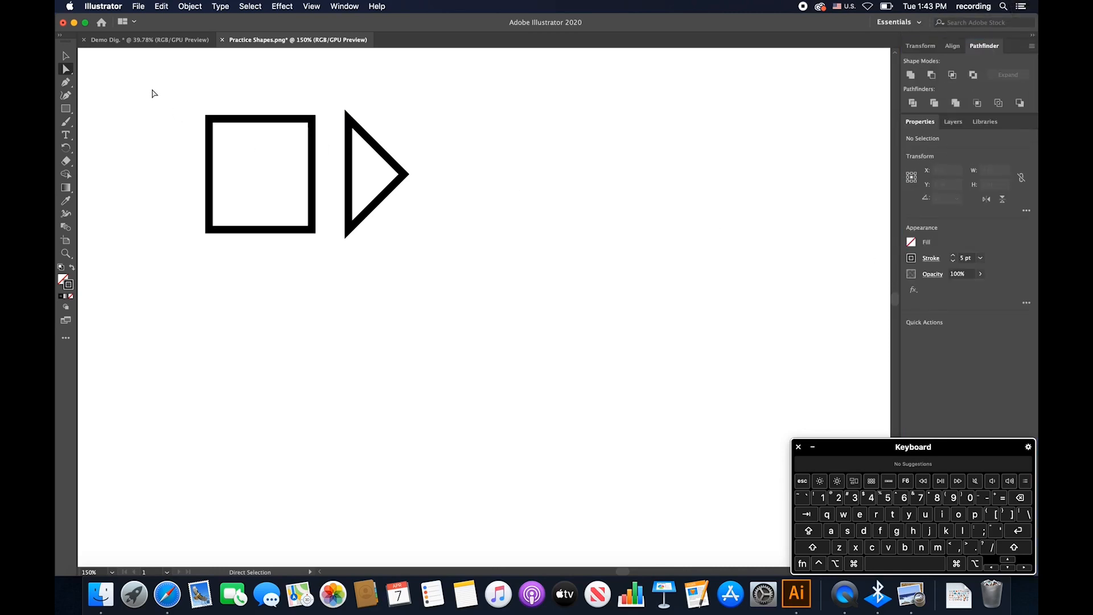
Step: Fill the square with orange FF6700, and select the triangle beside it
left_click_drag(155, 63, 450, 270)
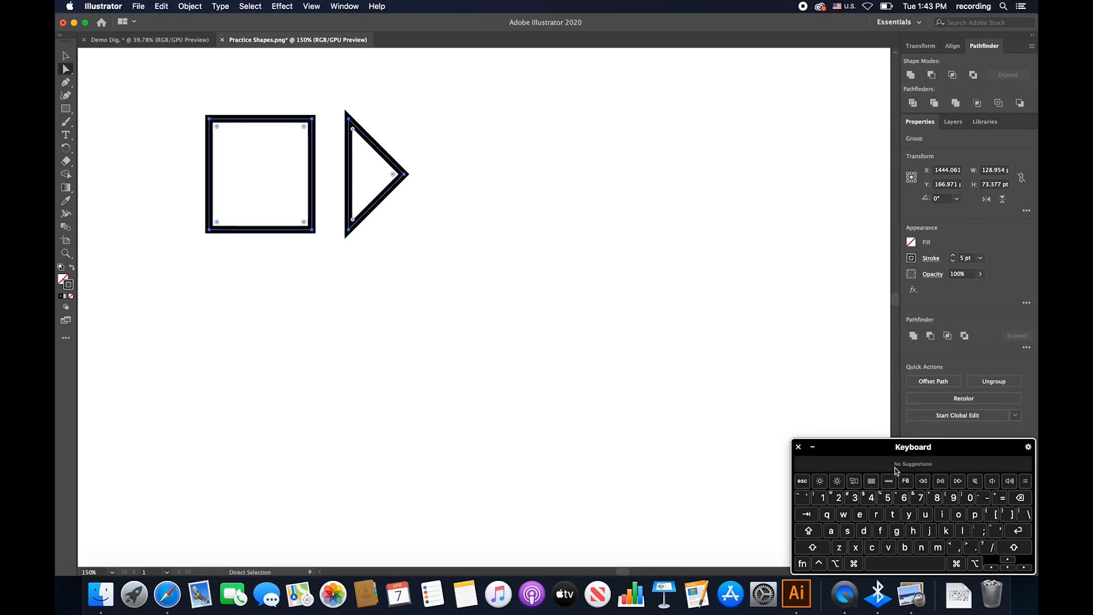
left_click(270, 182)
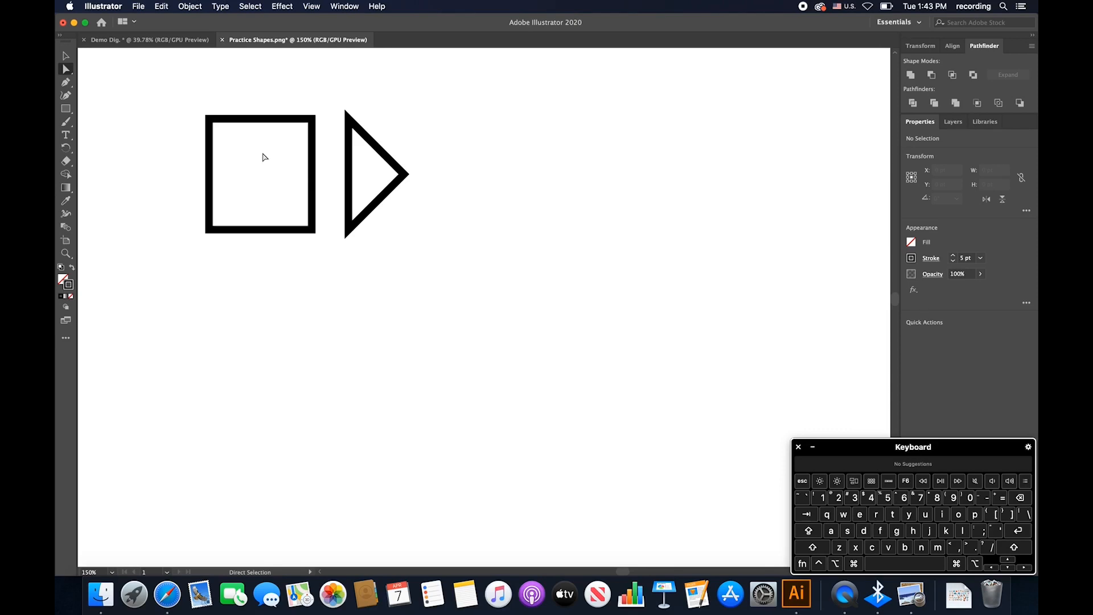
left_click_drag(178, 88, 317, 259)
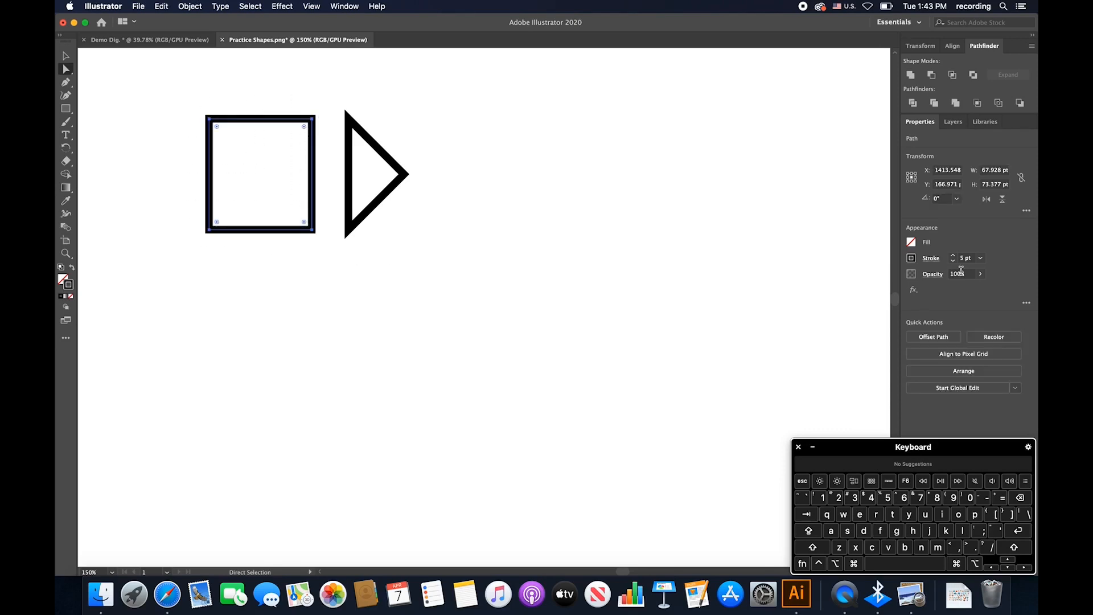
left_click(907, 245)
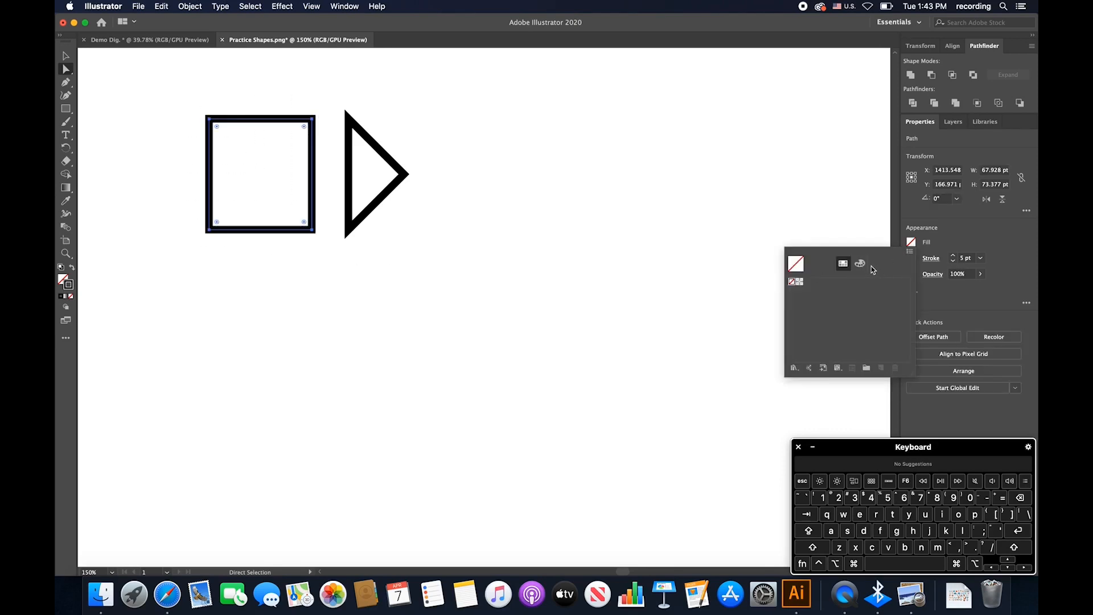
left_click(798, 283)
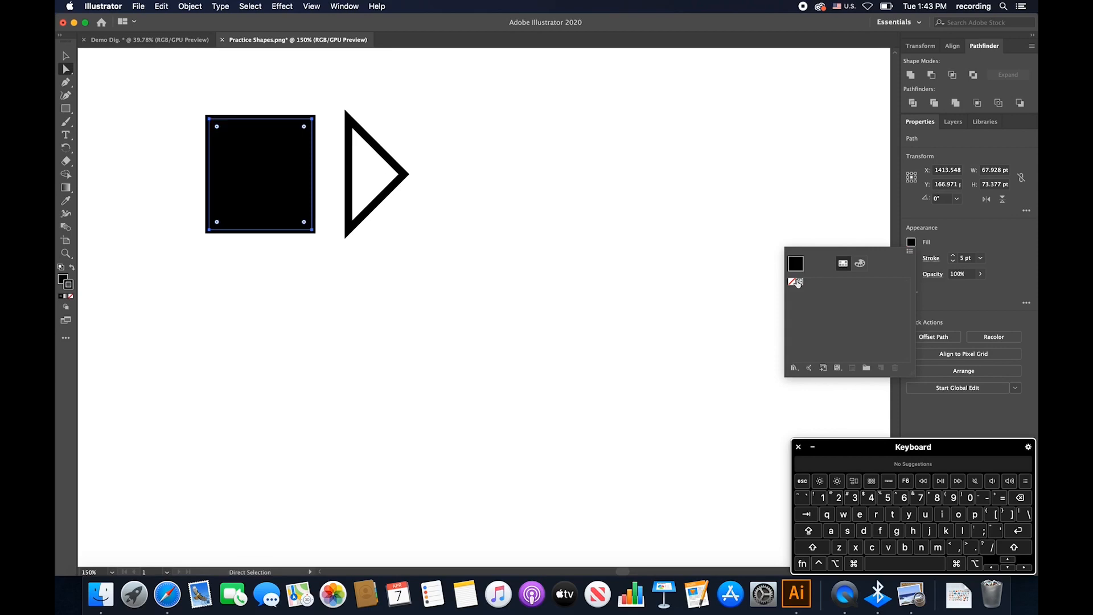
left_click(61, 278)
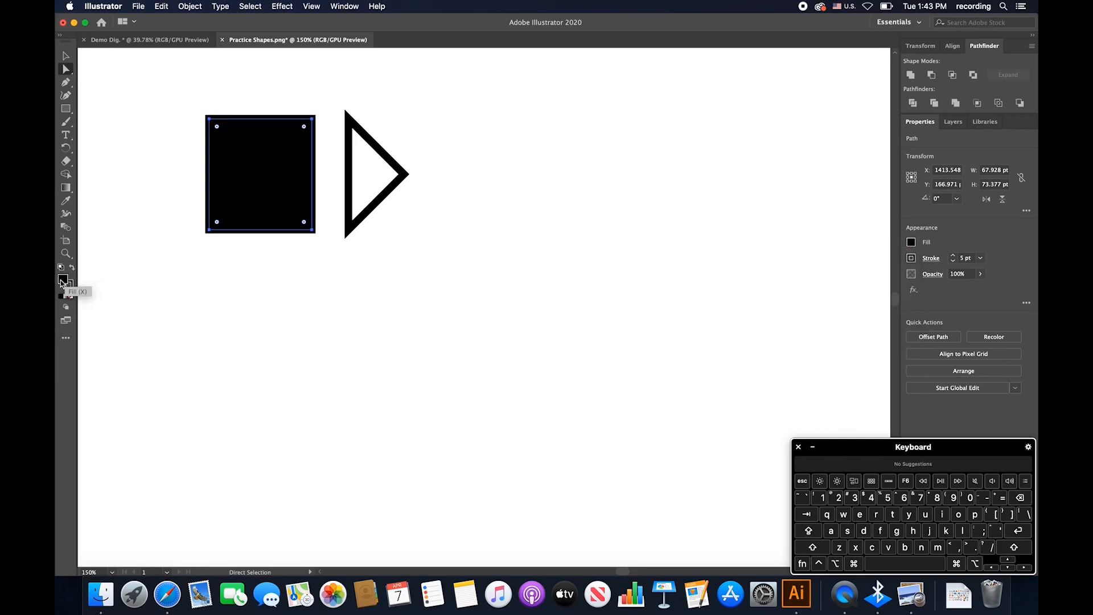
double_click(63, 282)
left_click_drag(491, 281, 542, 221)
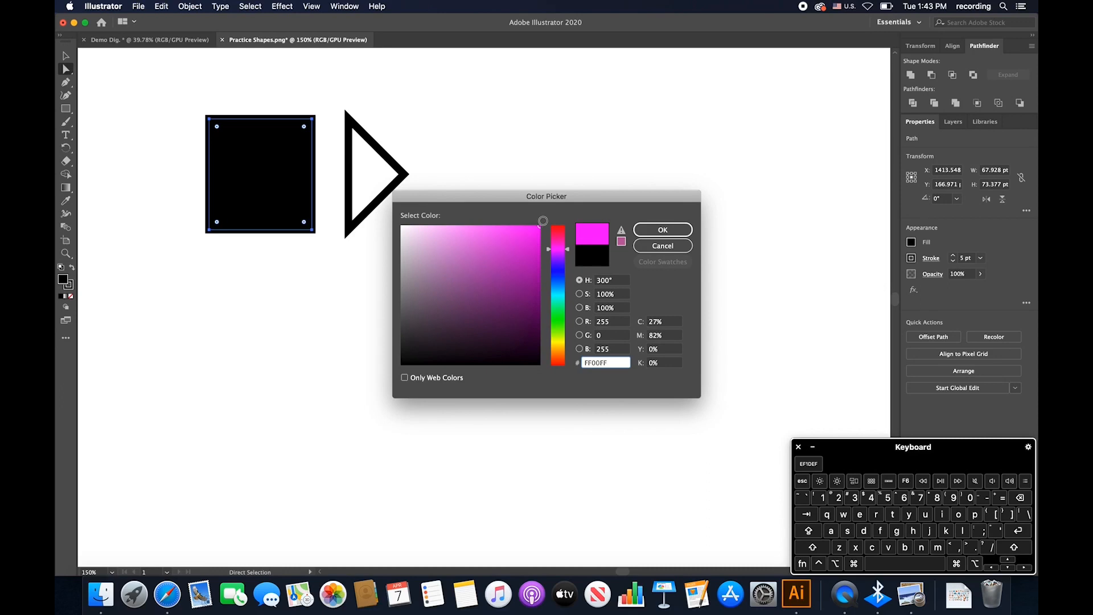
left_click(561, 355)
left_click_drag(560, 353, 560, 356)
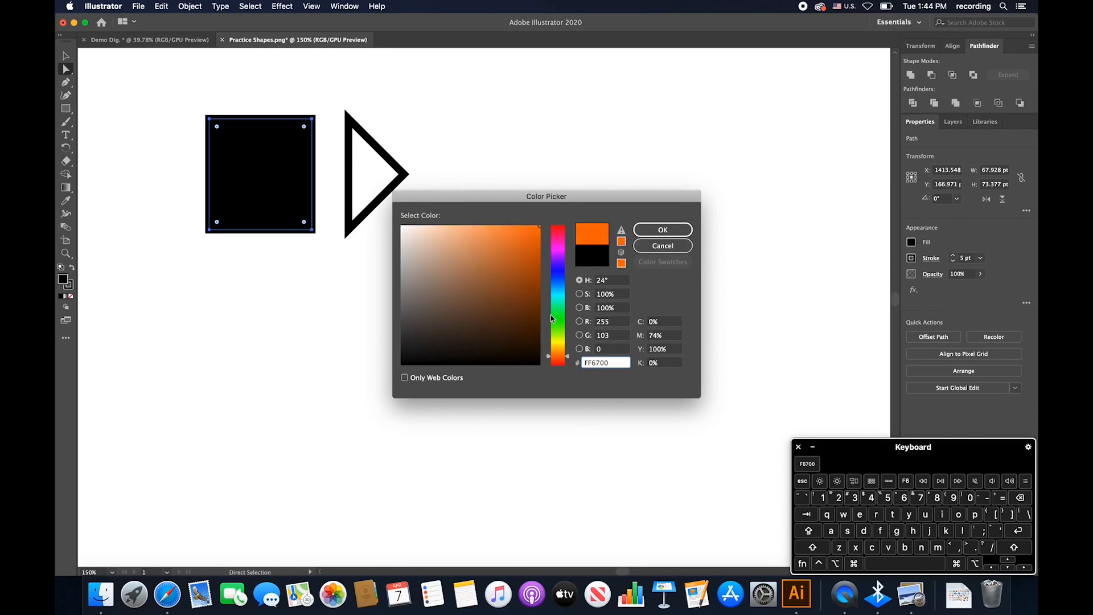
left_click_drag(512, 230, 557, 223)
left_click(663, 230)
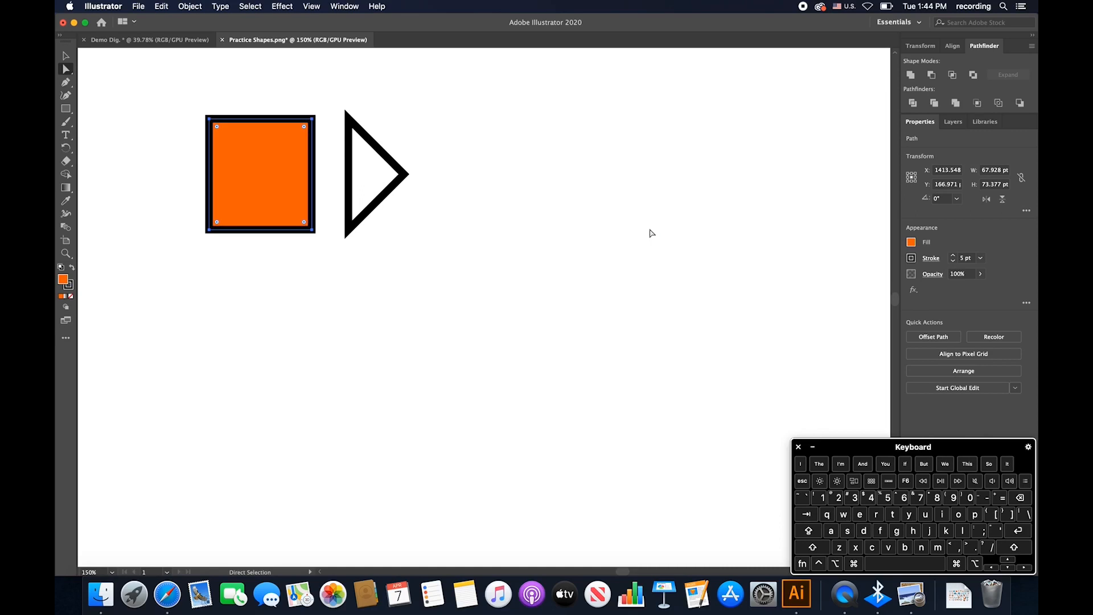
left_click(454, 209)
left_click(350, 167)
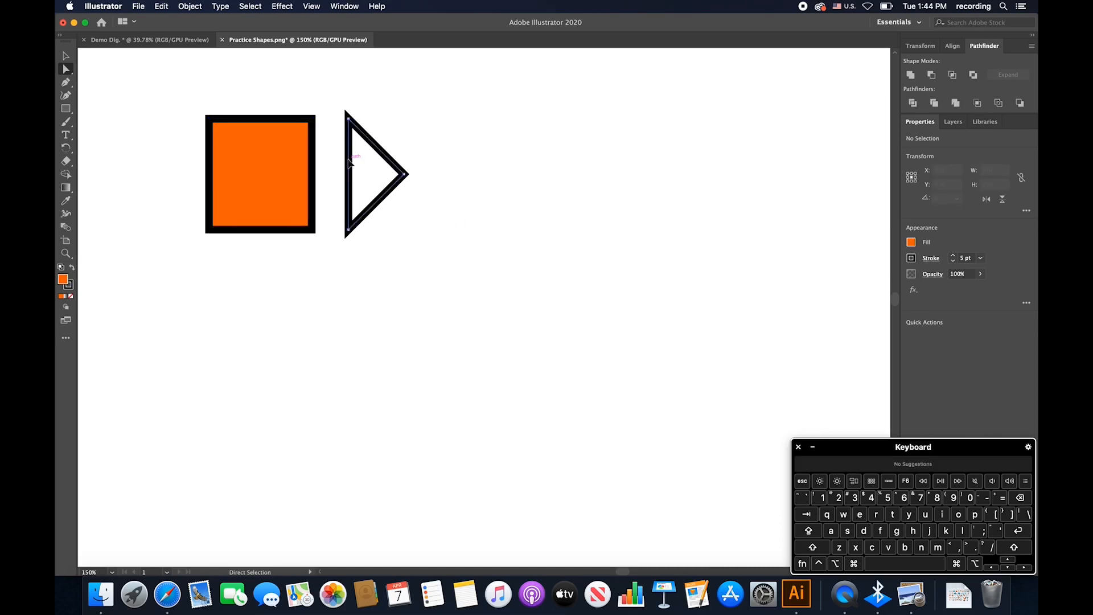
double_click(64, 283)
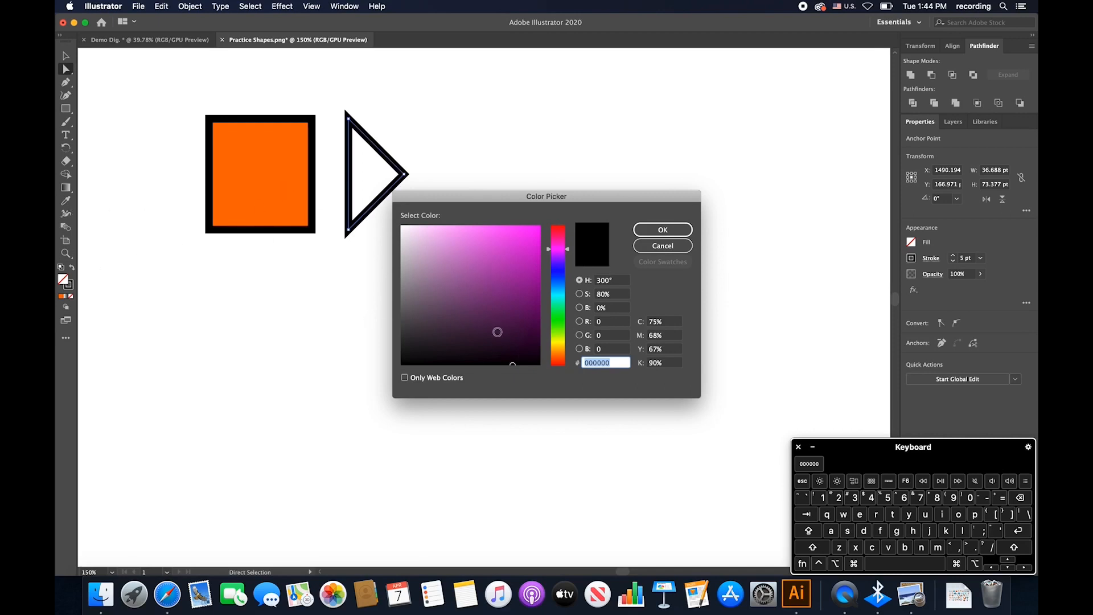
left_click(517, 263)
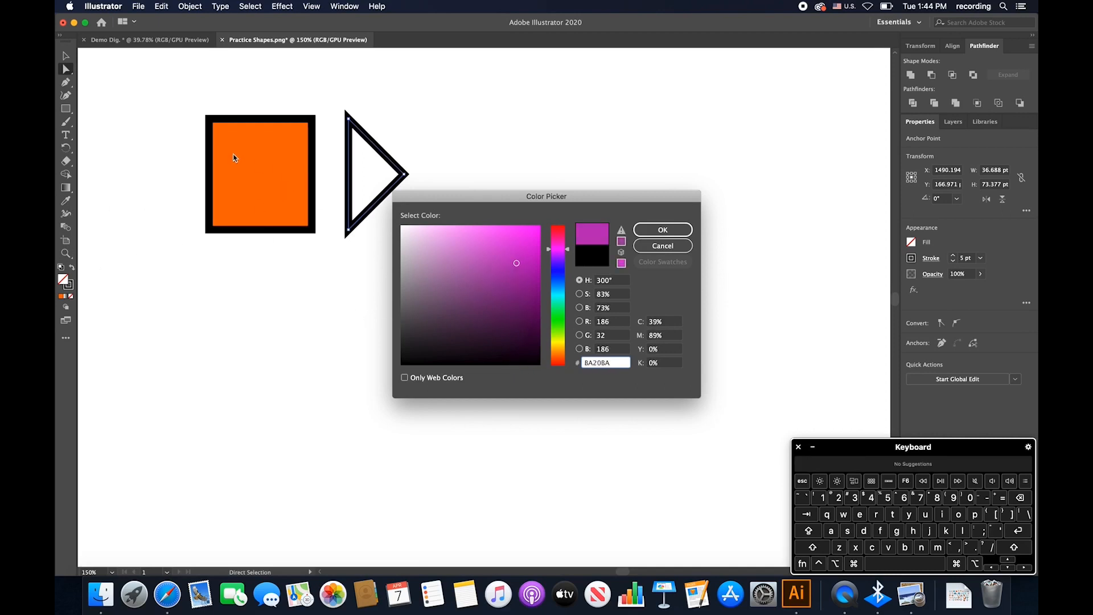
left_click(558, 257)
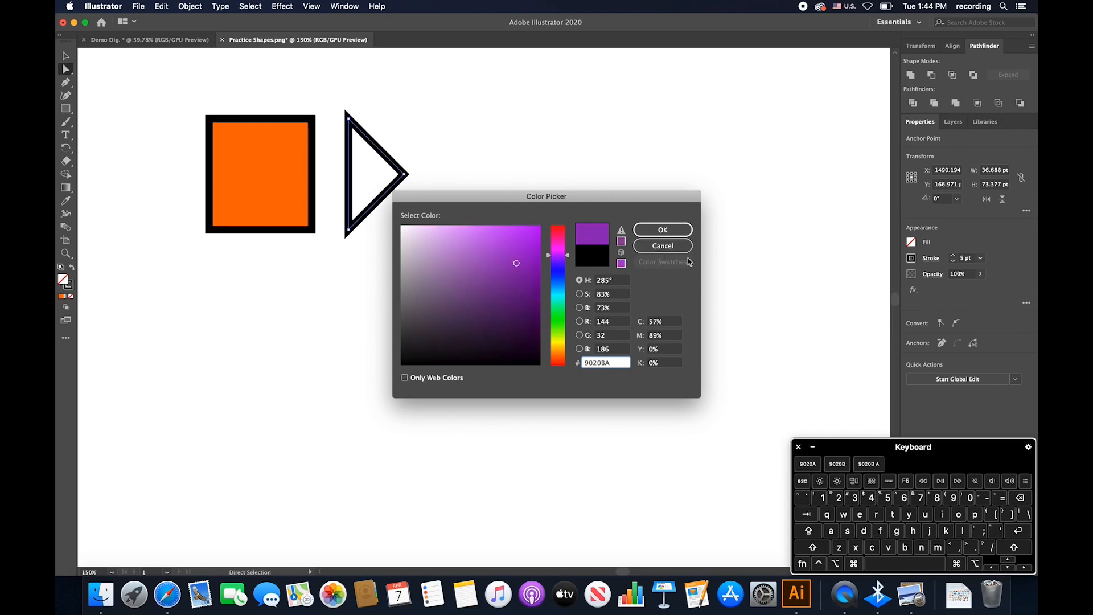
left_click(671, 245)
Step: Copy the square's orange fill and black stroke to the triangle with the Eyedropper, and deselect everything
key("i")
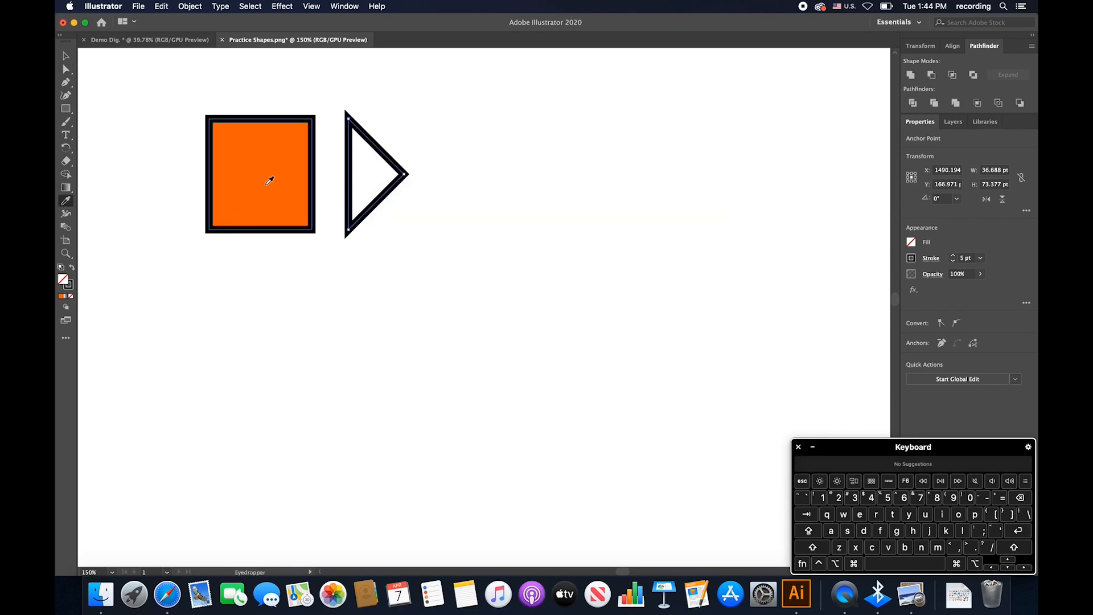
left_click(270, 181)
key("a")
key("super+shift+a")
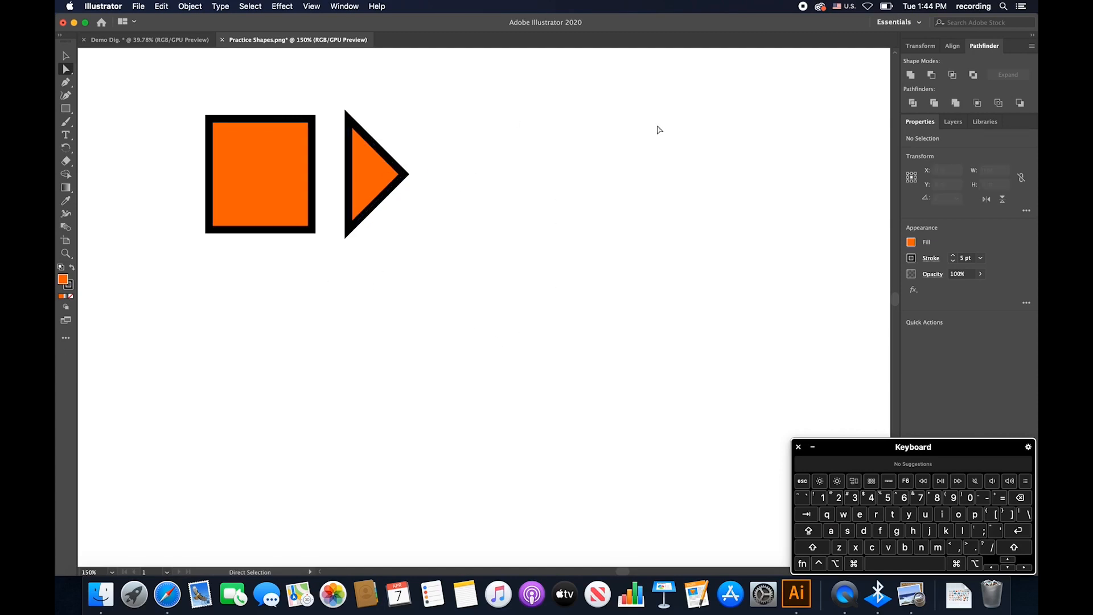
Step: Try to unite the separate square and triangle with Pathfinder's Unite, and deselect them
left_click(360, 161)
left_click(263, 187, "shift")
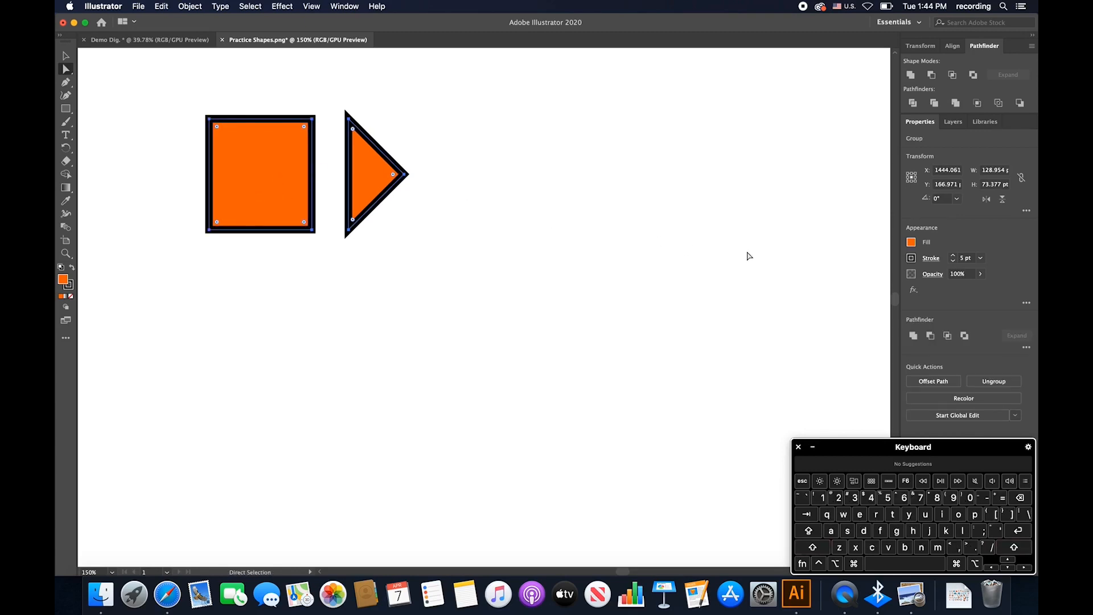
left_click(910, 76)
left_click(754, 141)
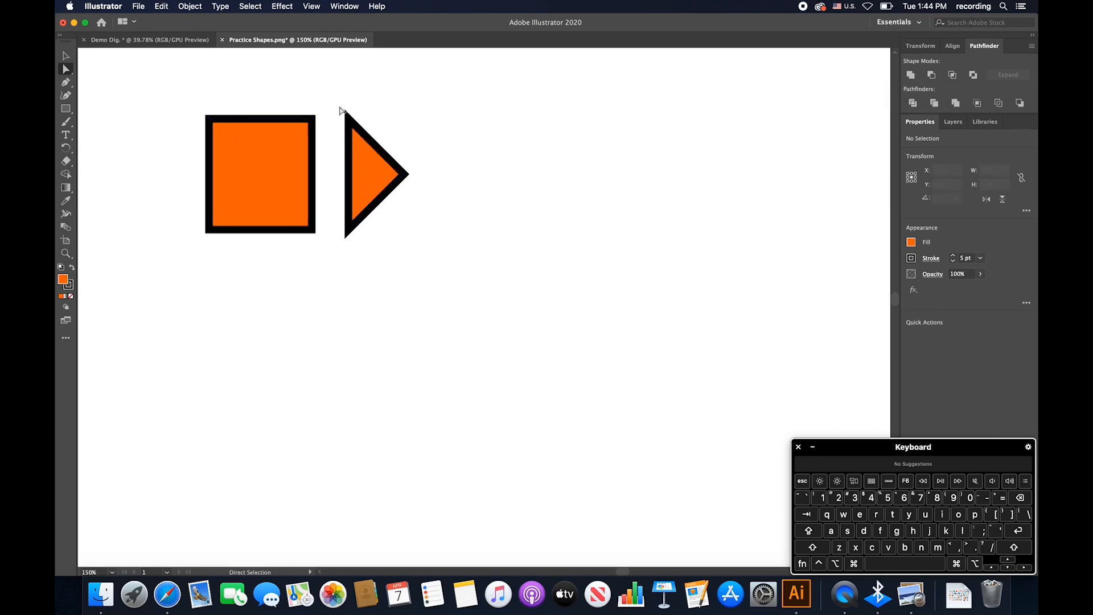
Step: Move the triangle left so its vertical side overlaps the square's right edge
left_click_drag(338, 106, 451, 275)
left_click_drag(380, 196, 338, 195)
left_click(251, 171)
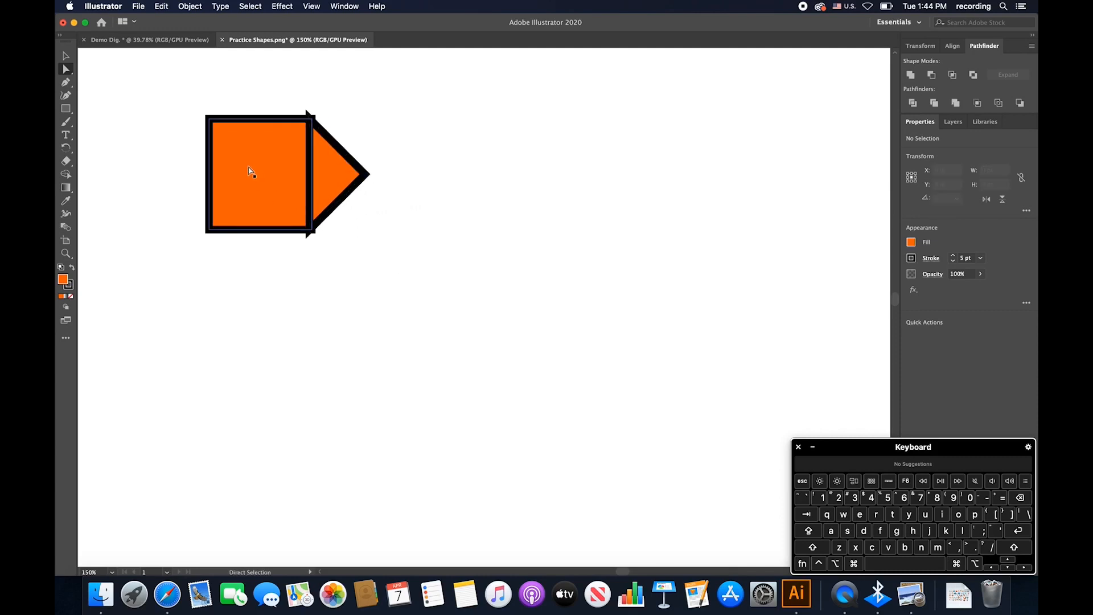
Step: Try Pathfinder's Unite and Minus Front on the overlapping square and triangle, undoing each result
left_click_drag(135, 85, 387, 279)
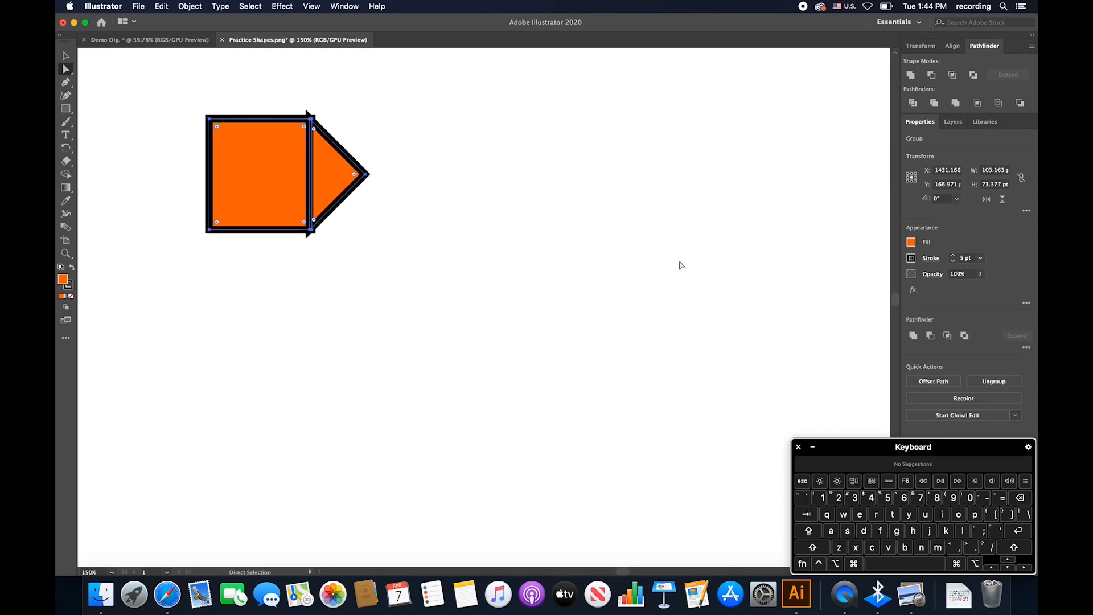
left_click(912, 77)
left_click(432, 263)
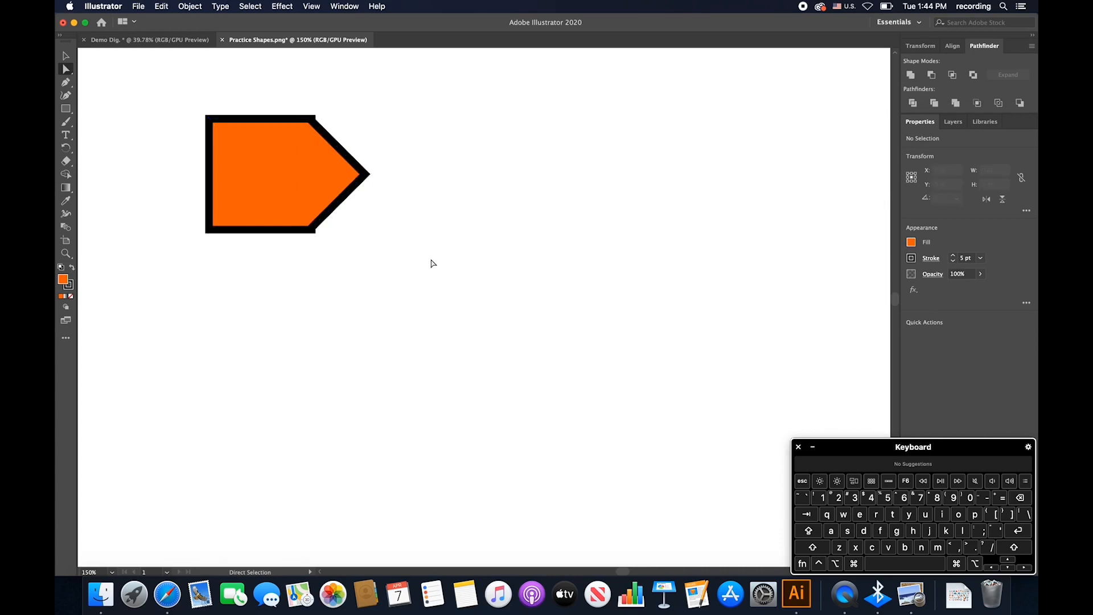
key("super+z")
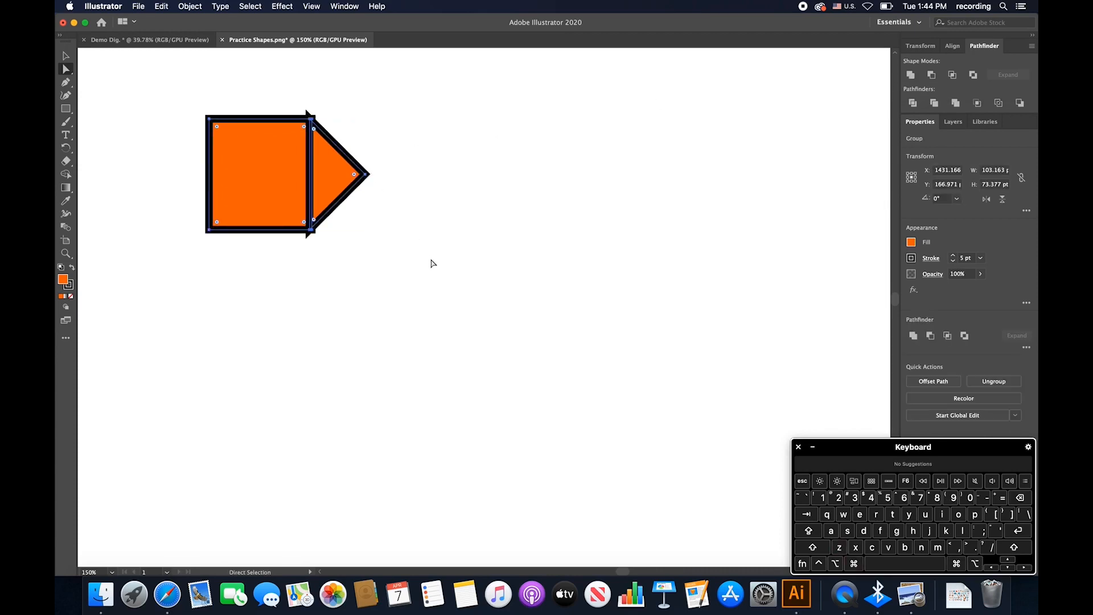
left_click(934, 77)
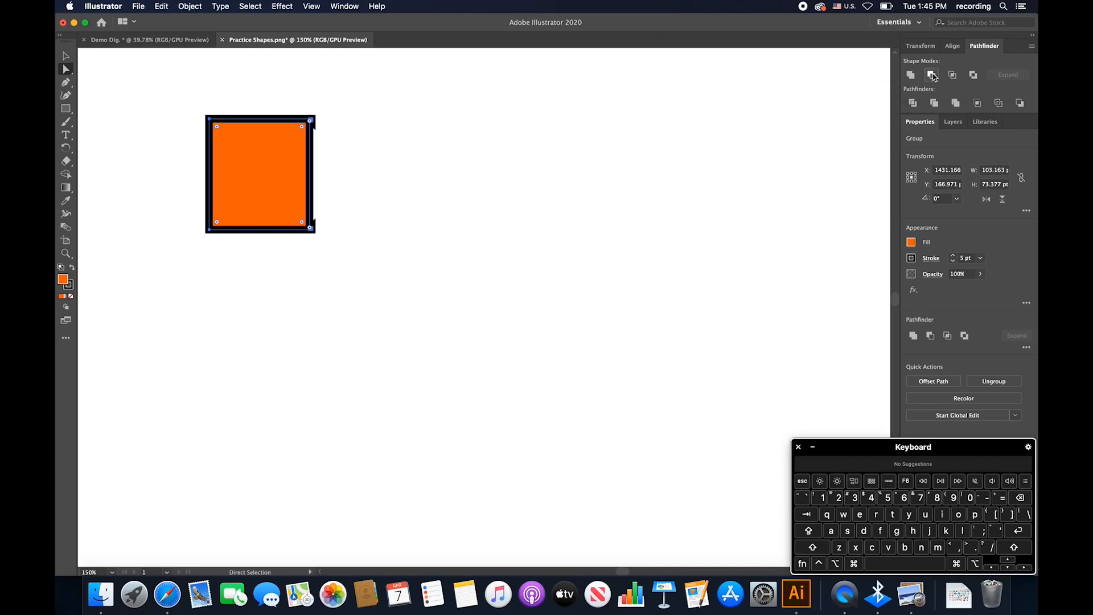
key("super+z")
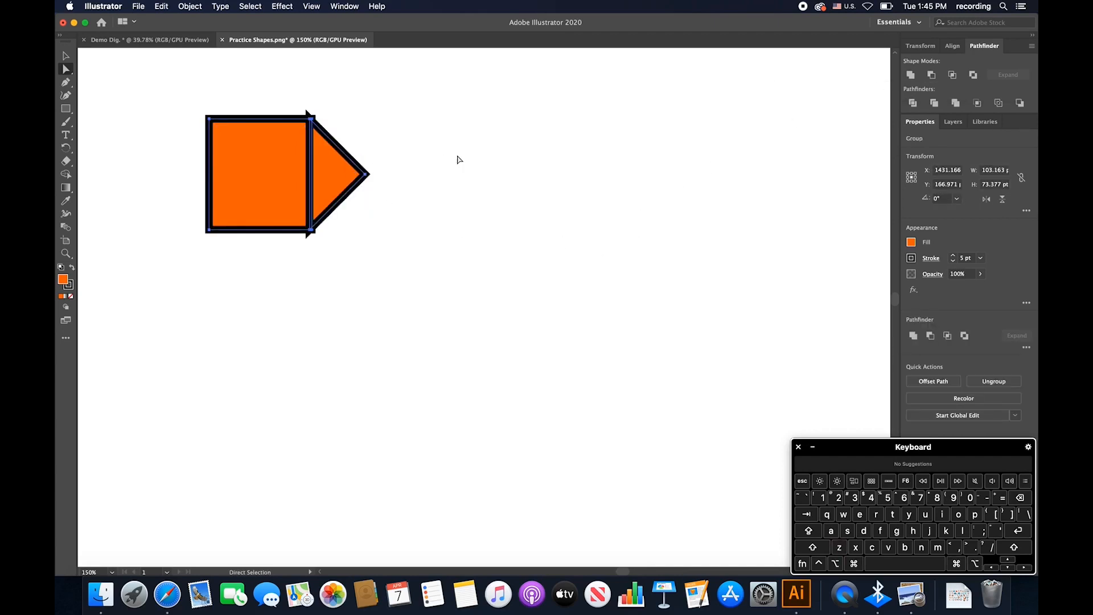
Step: Move the triangle mostly over the square's right half, and try Minus Front on both shapes, undoing the subtraction
left_click_drag(339, 171, 294, 170)
left_click(442, 181)
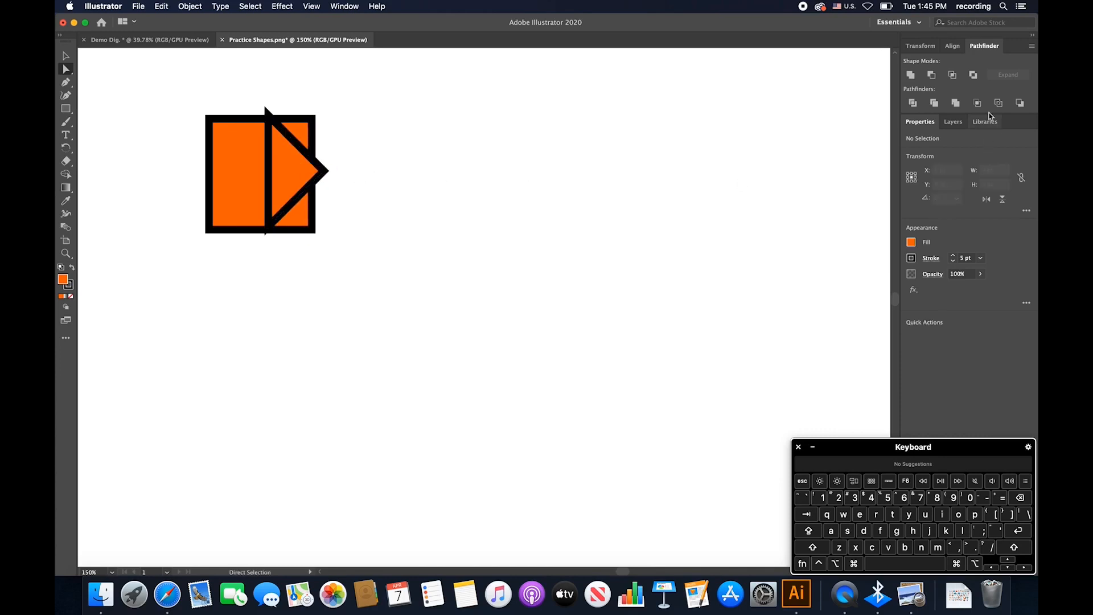
left_click_drag(241, 94, 429, 258)
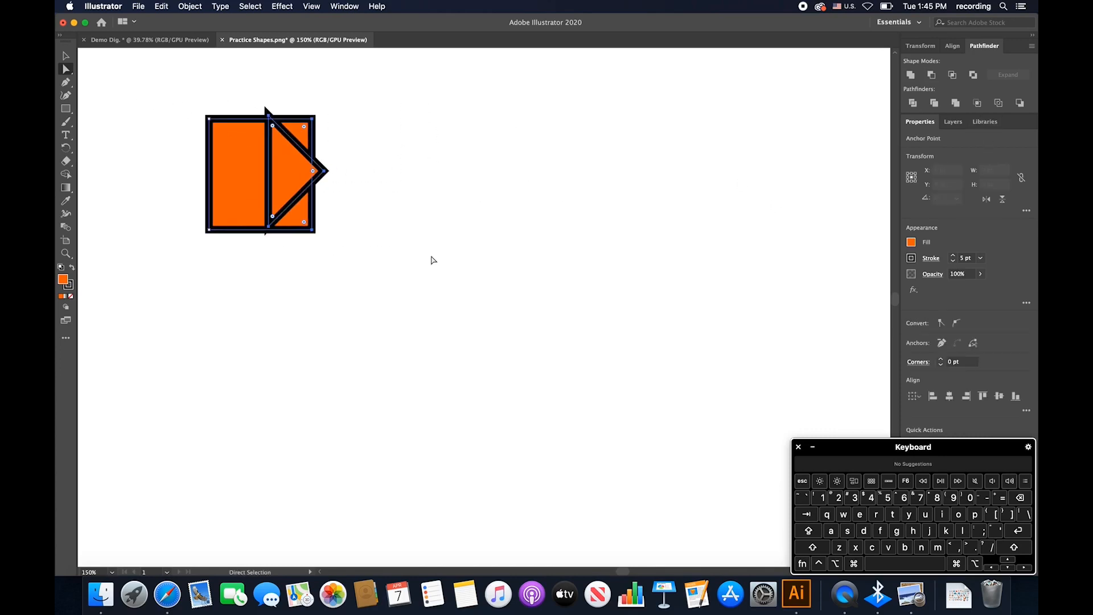
left_click(931, 74)
key("super+z")
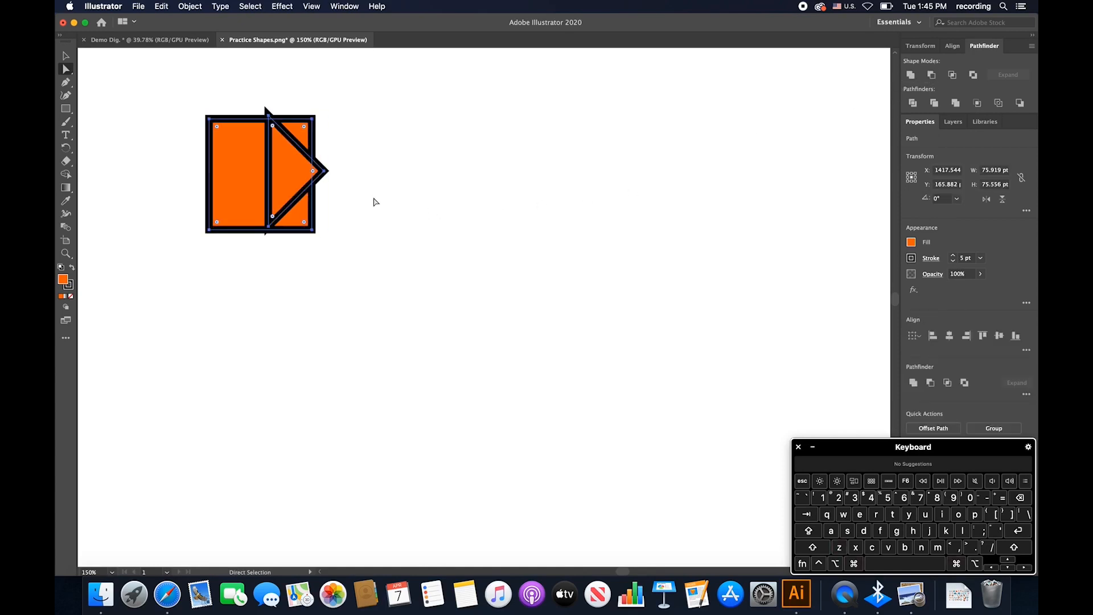
Step: Bring the square to the front, above the triangle
left_click(225, 162)
right_click(225, 162)
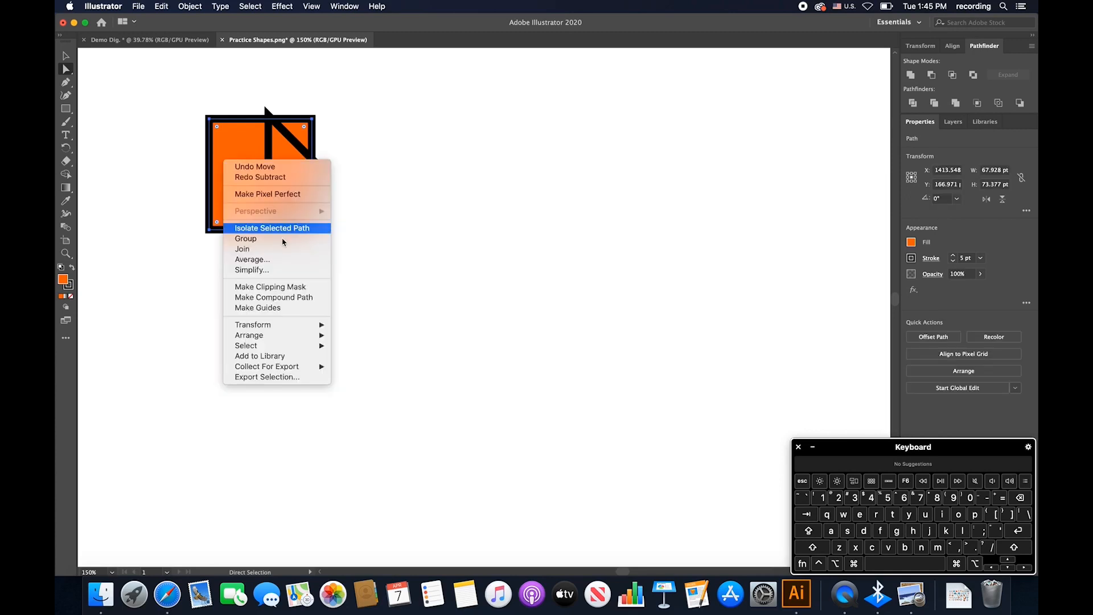
mouse_move(287, 340)
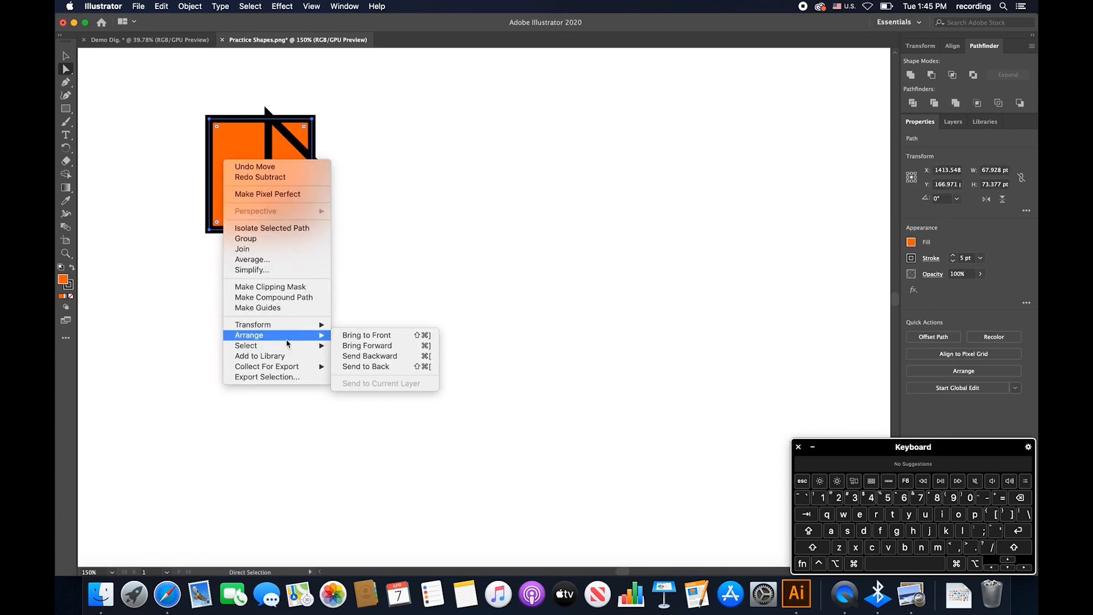
left_click(357, 337)
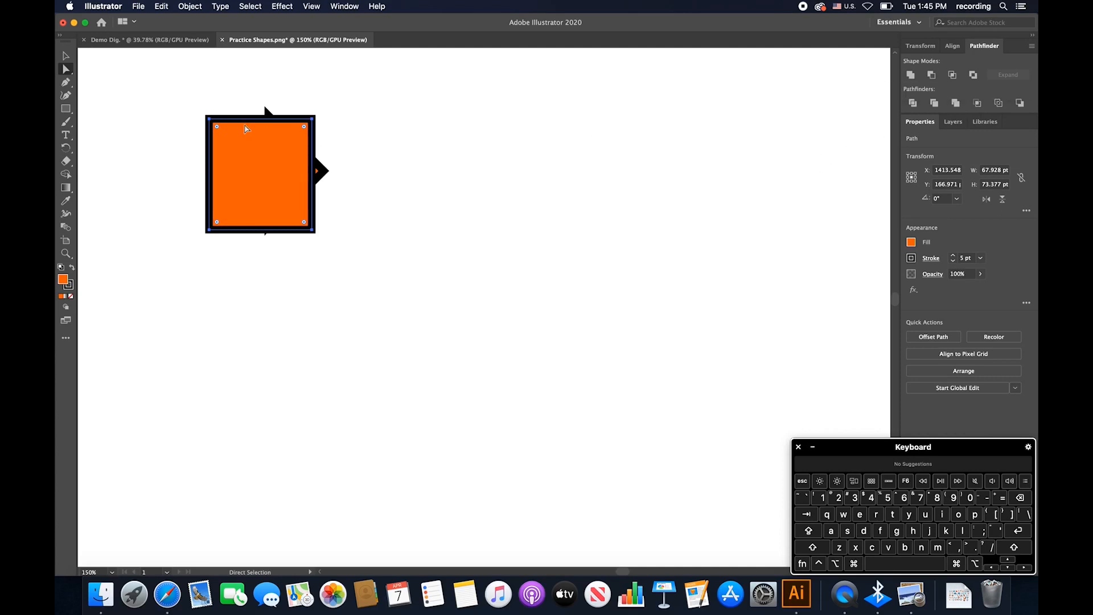
Step: Try Minus Front with the square on top of the triangle, and undo both the subtraction and the reordering
left_click_drag(226, 112, 400, 289)
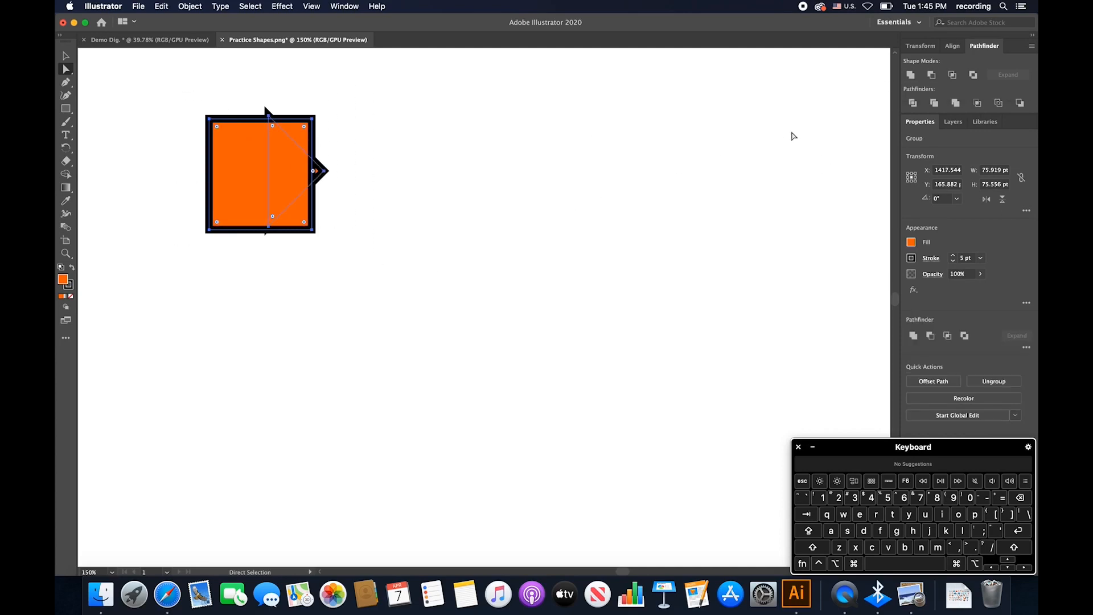
left_click(931, 77)
key("super+z")
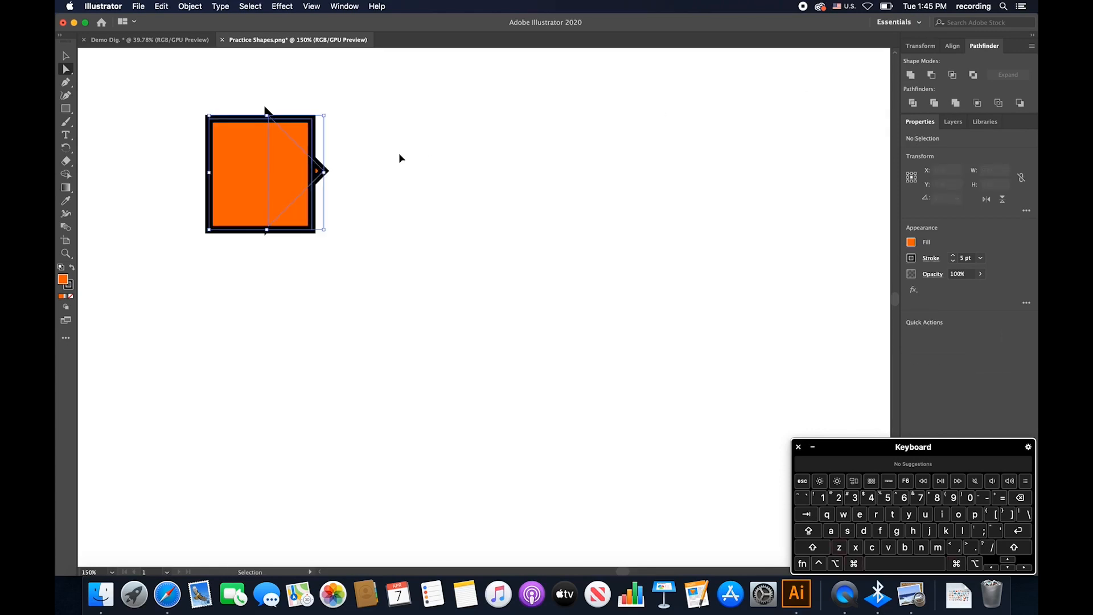
key("super+z")
left_click(483, 154)
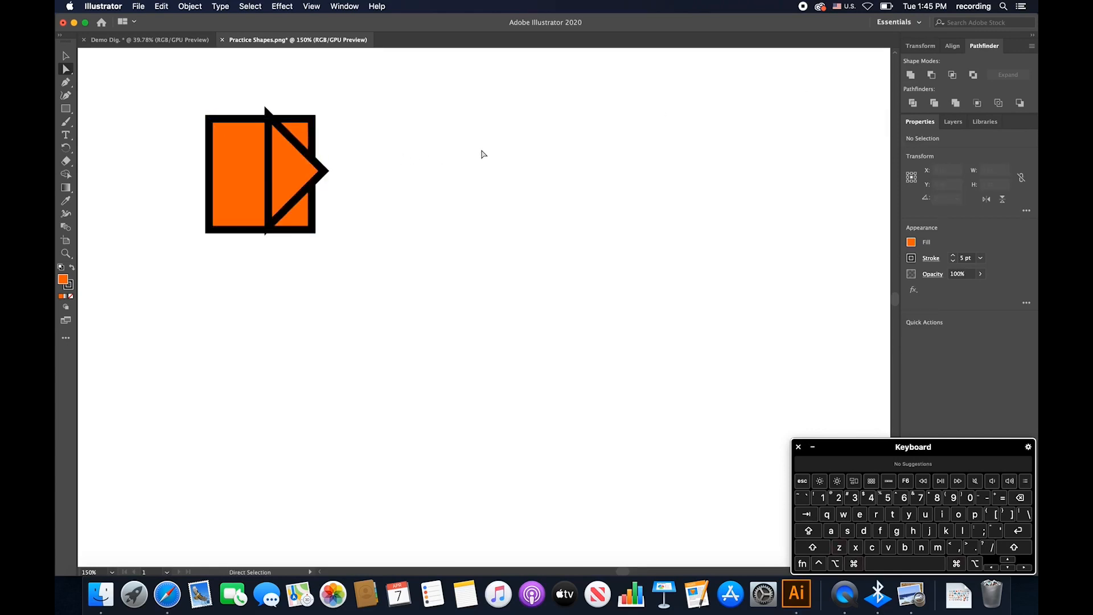
Step: Intersect the square and triangle with Pathfinder so only their overlapping area is kept
left_click_drag(153, 80, 405, 258)
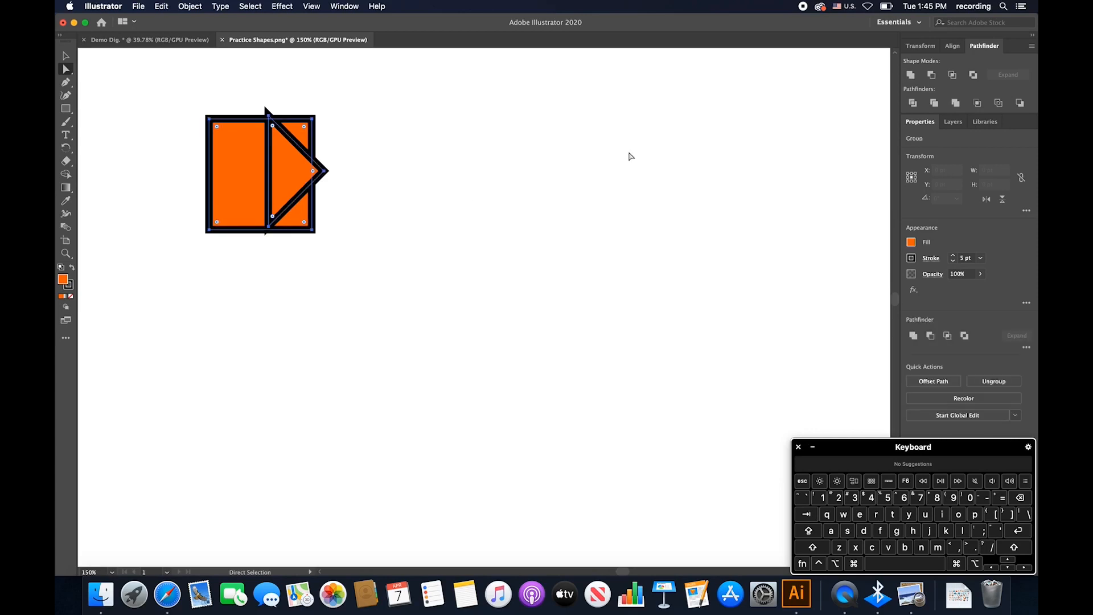
left_click(953, 76)
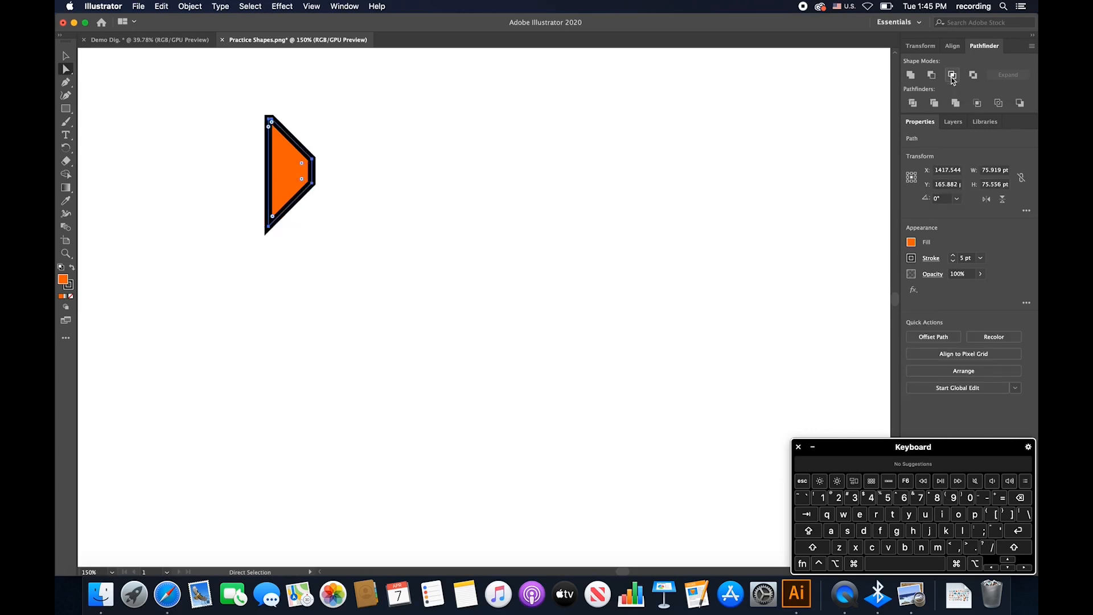
left_click(952, 77)
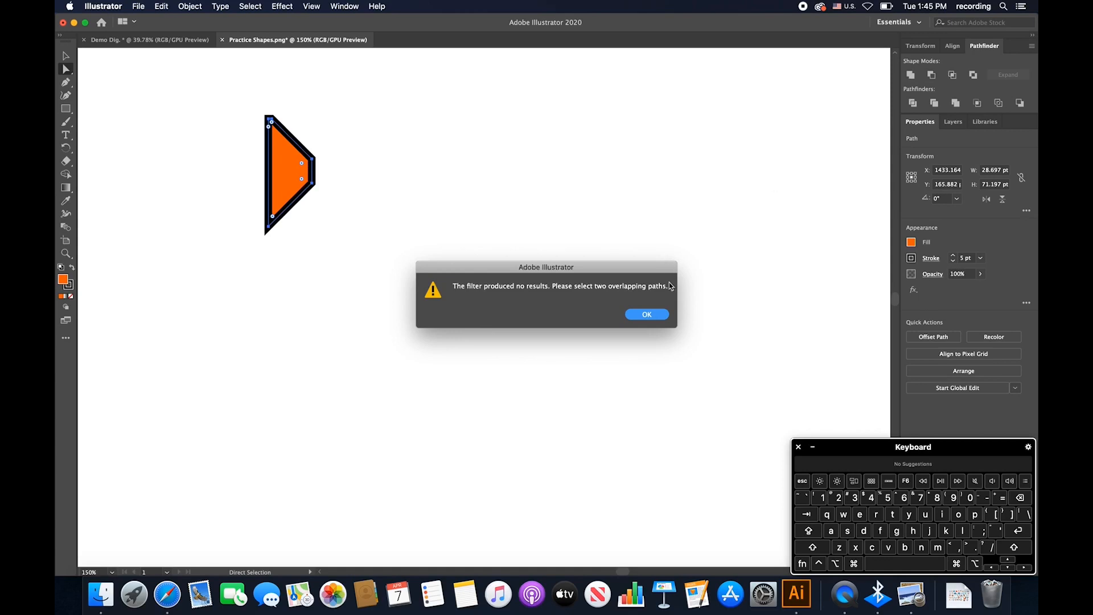
Step: Undo the intersection and apply Pathfinder's Exclude to the square and triangle to cut out their overlap
left_click(668, 317)
key("super+z")
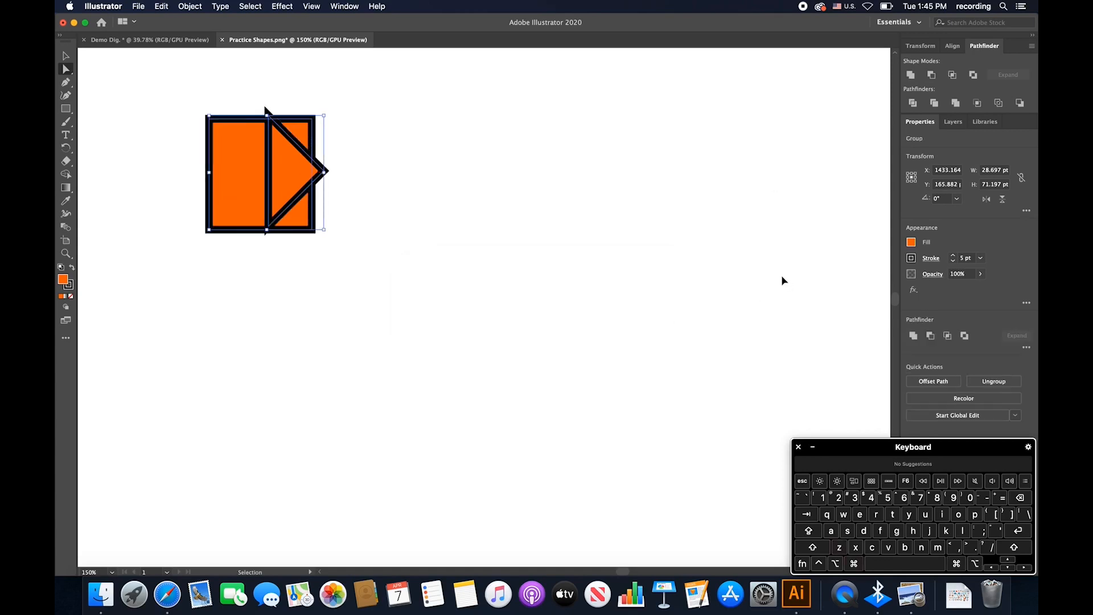
left_click(975, 74)
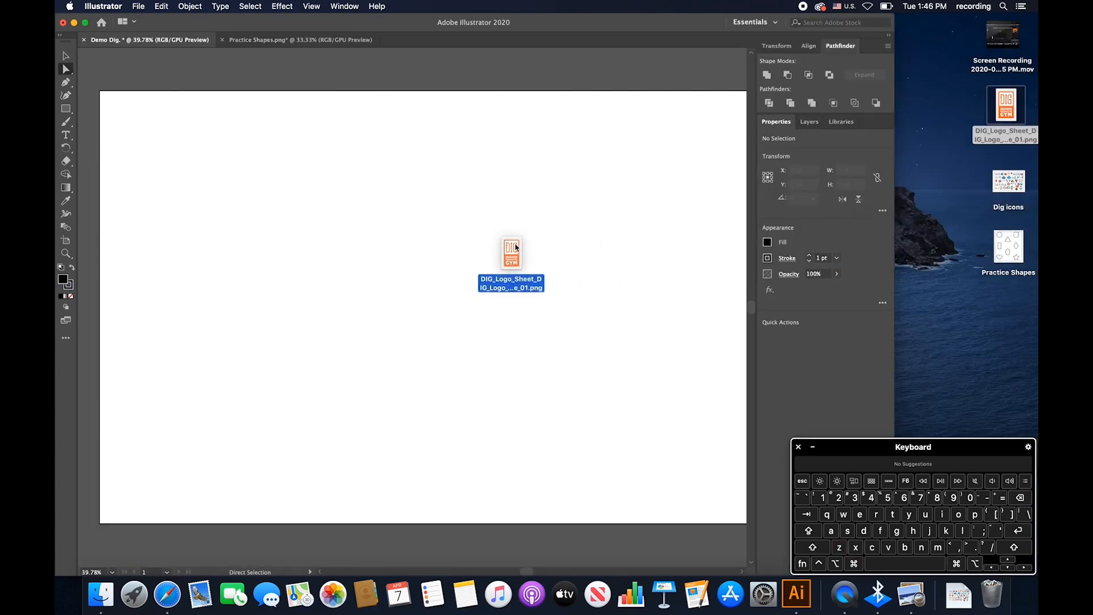
Step: Place the DIG logo PNG from the desktop in the Demo Dig document and centre it on the artboard
left_click_drag(516, 247, 514, 246)
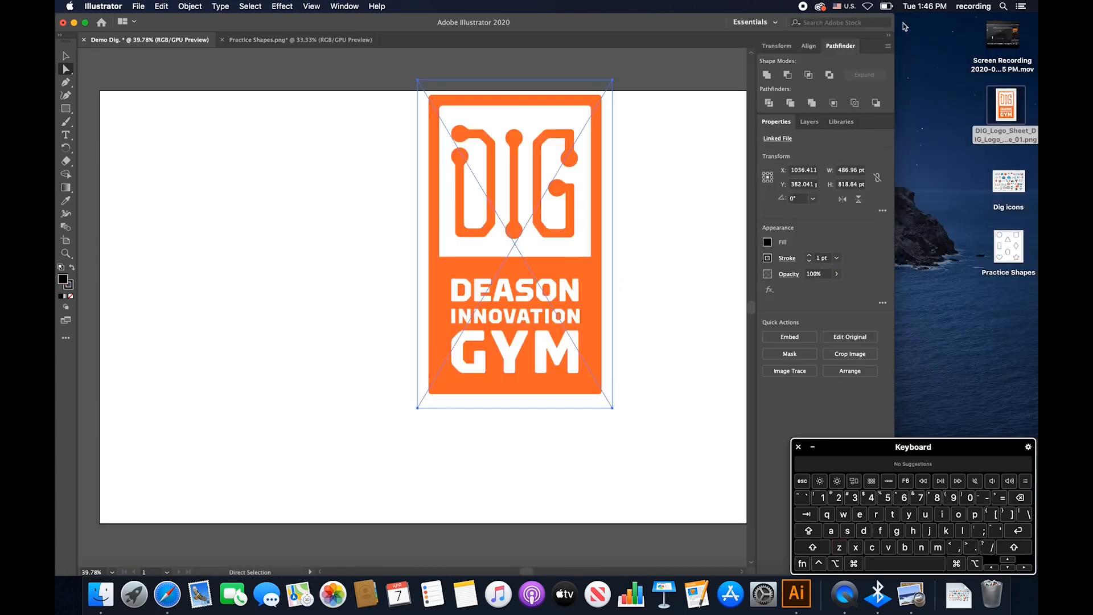
double_click(697, 22)
left_click_drag(538, 194, 518, 257)
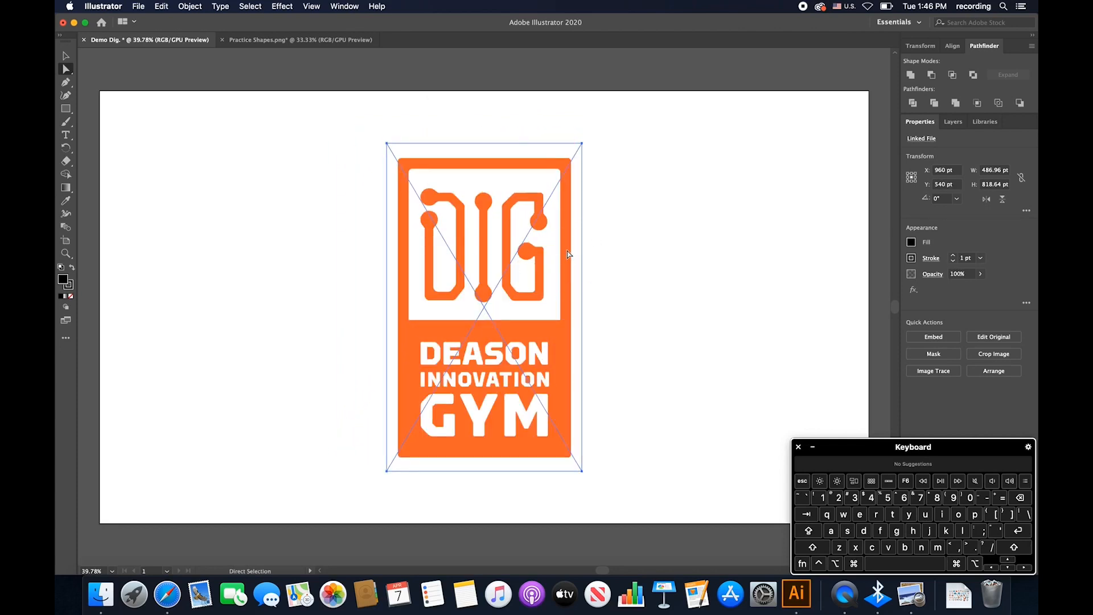
Step: Scale the logo image up proportionally about its centre to about 614 pt wide and 1033 pt high
key("s")
left_click_drag(586, 142, 625, 122)
key("Return")
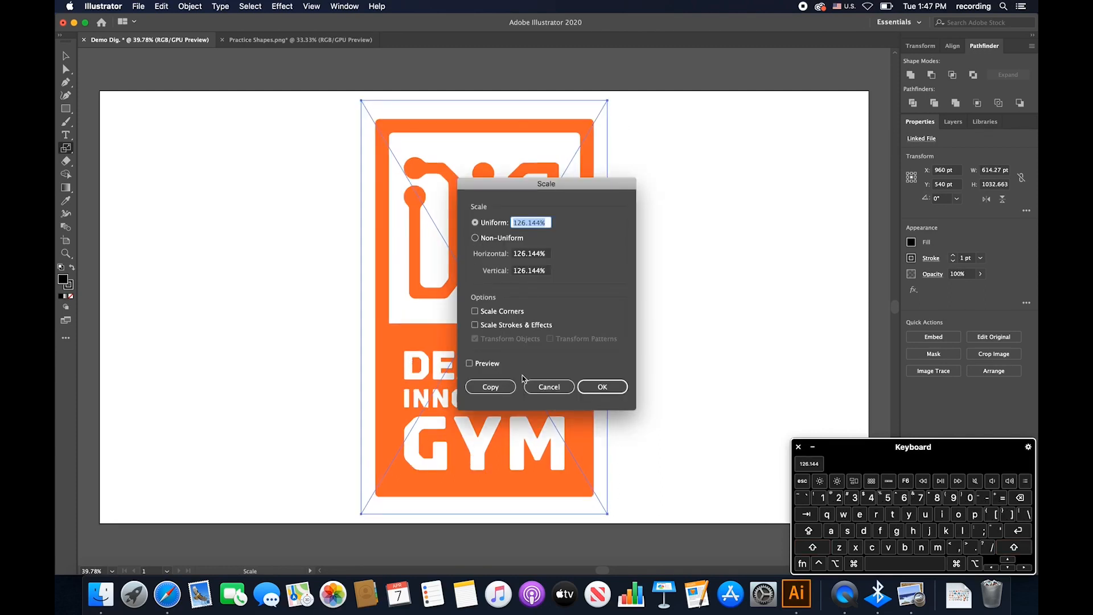
left_click(532, 388)
key("a")
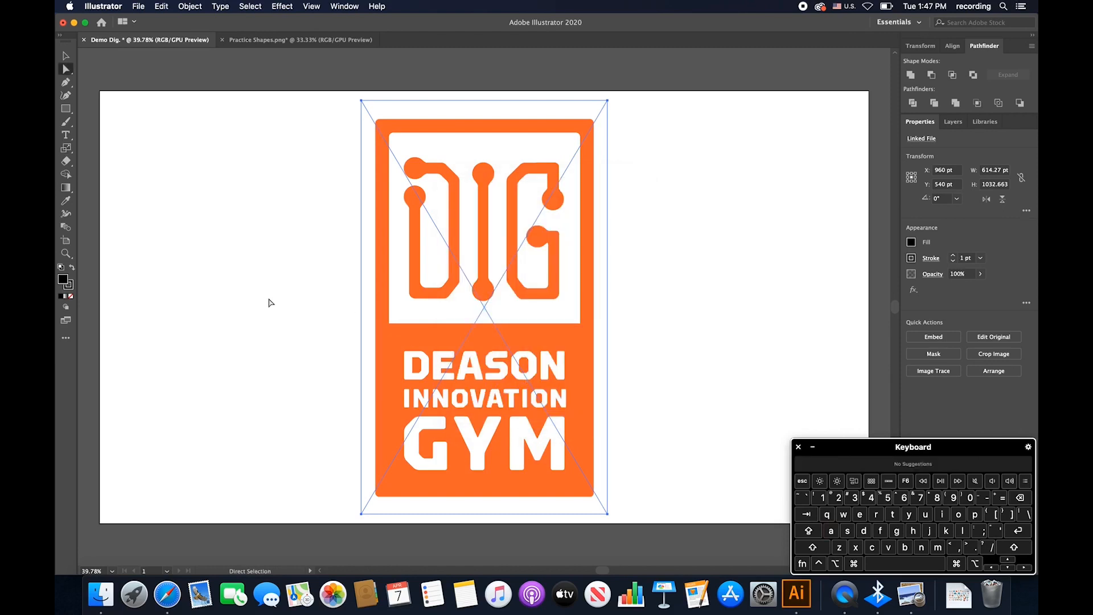
Step: Run Image Trace with Make and Expand on the logo image, accepting the large-image tracing
left_click(295, 305)
left_click(481, 263)
left_click(308, 267)
left_click(555, 310)
left_click(65, 55)
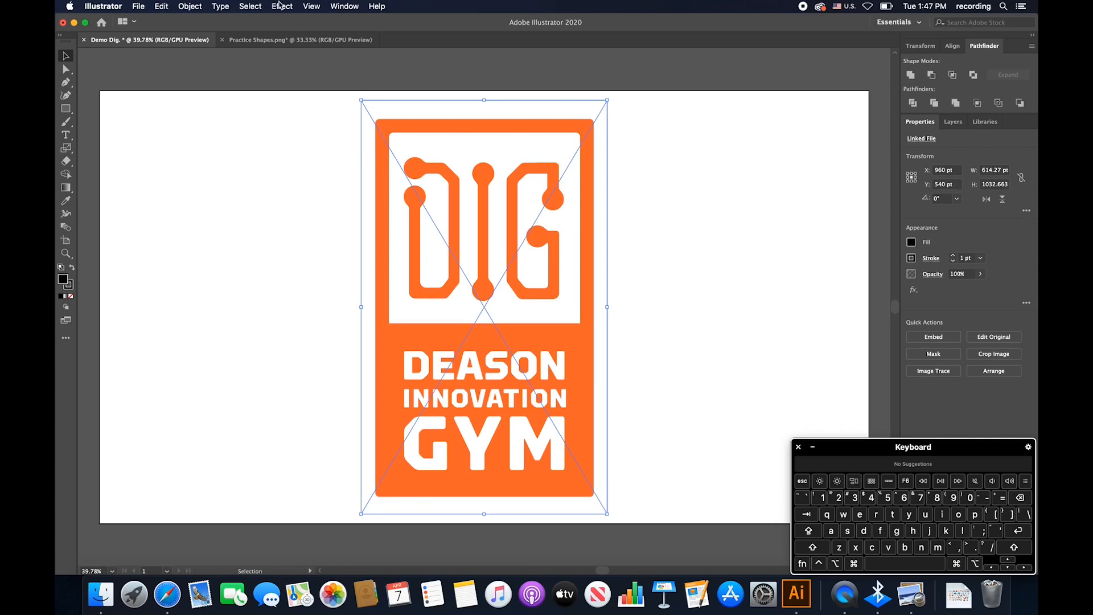
left_click(297, 5)
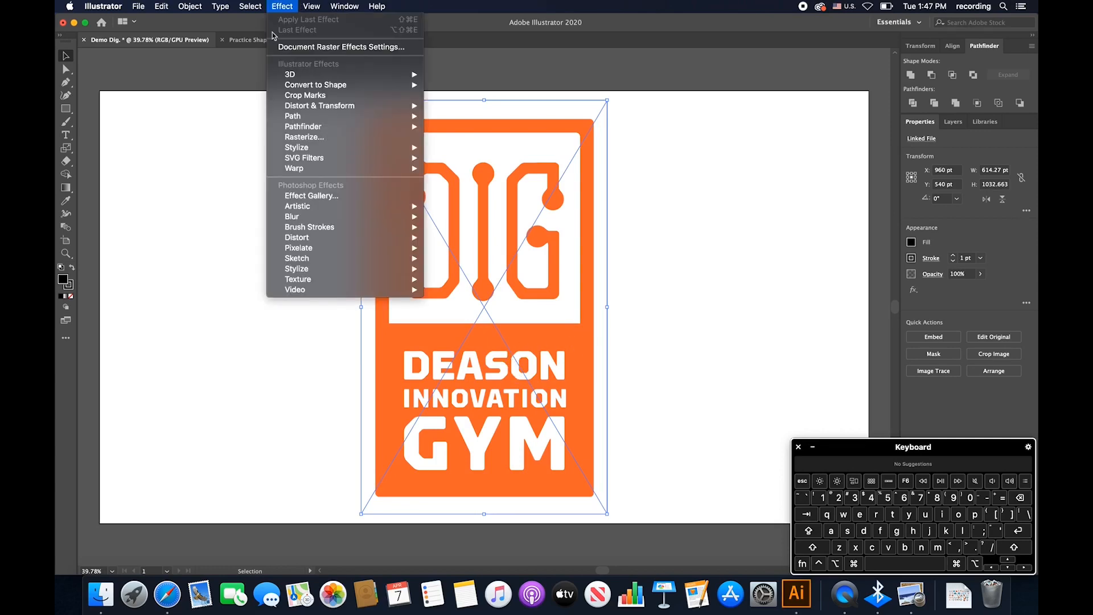
mouse_move(190, 6)
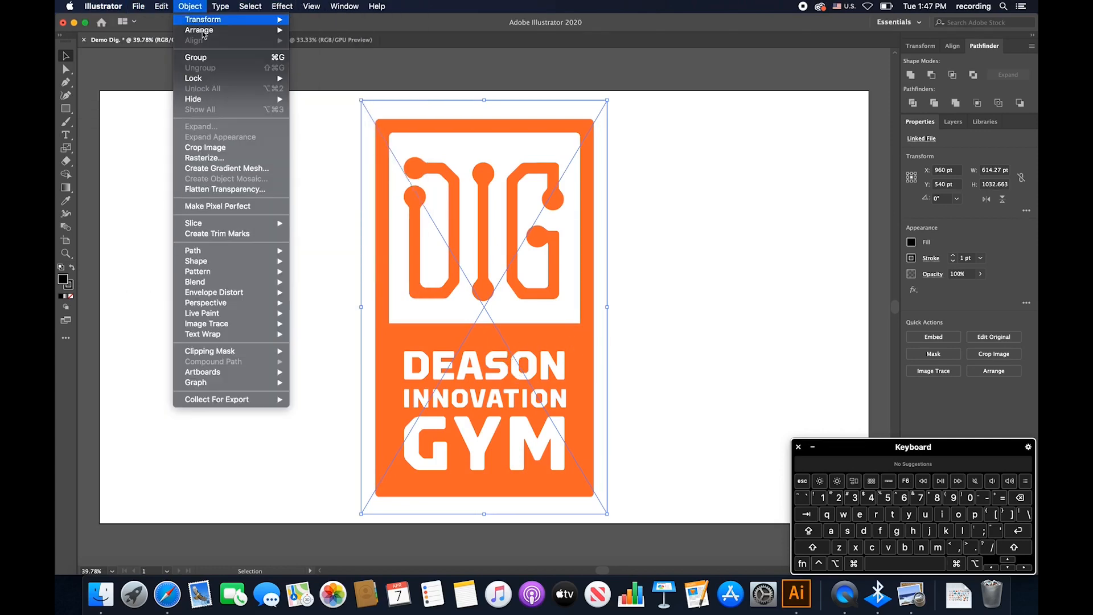
mouse_move(260, 341)
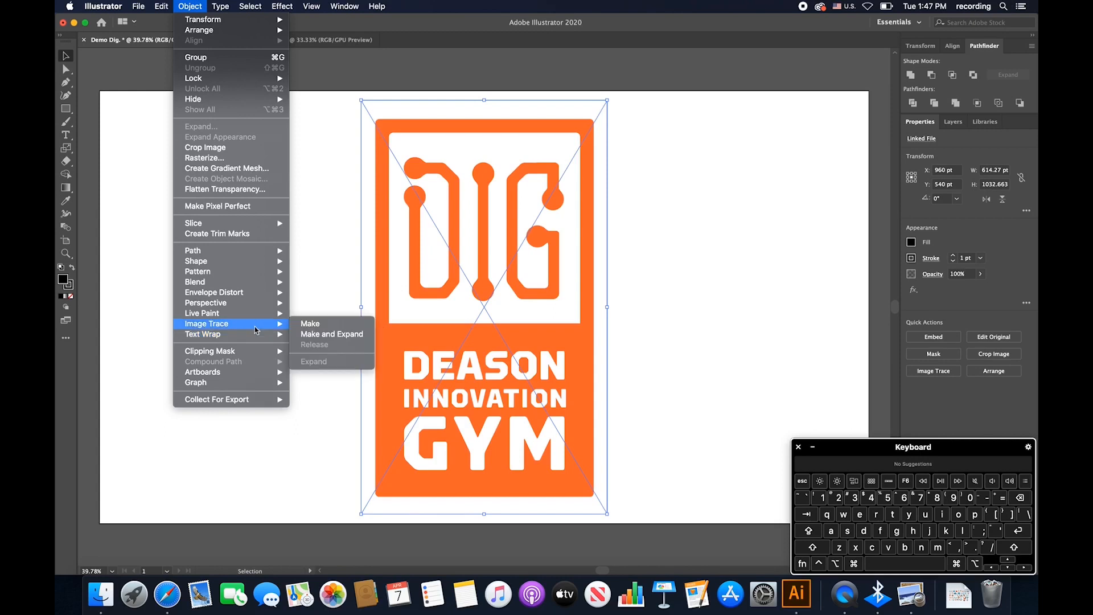
left_click(323, 341)
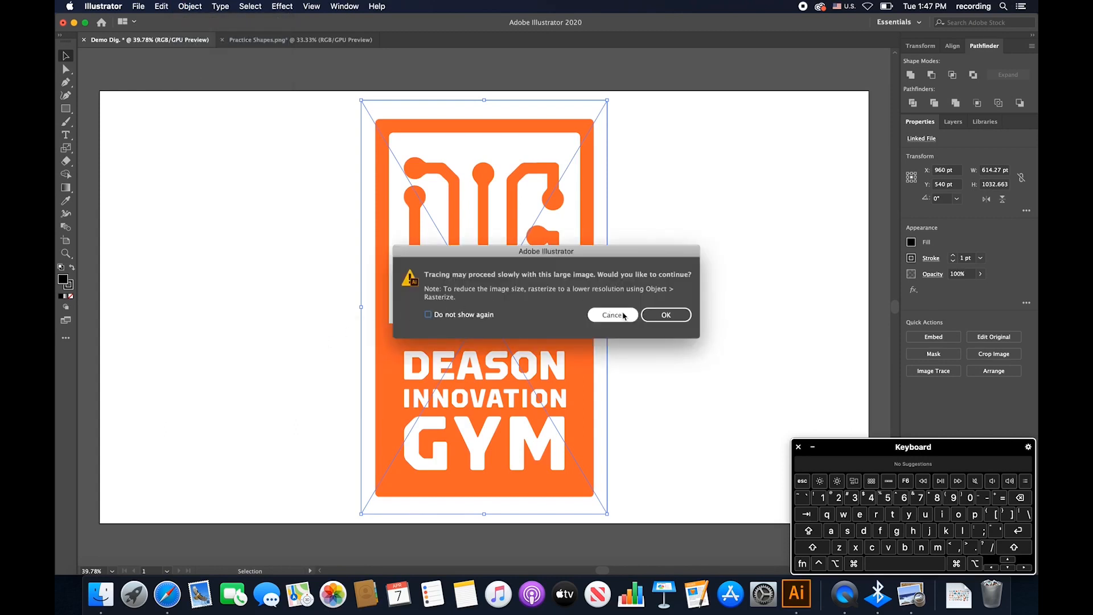
left_click(663, 316)
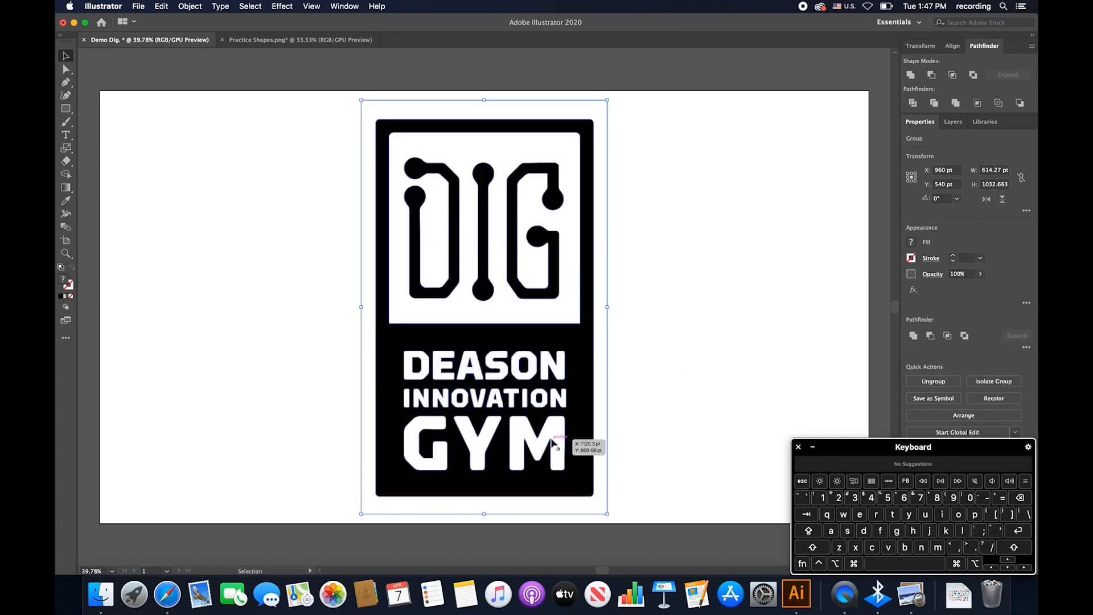
Step: Try removing anchor points at the corners of the white panel behind the DIG letters, and undo the last removals
key("a")
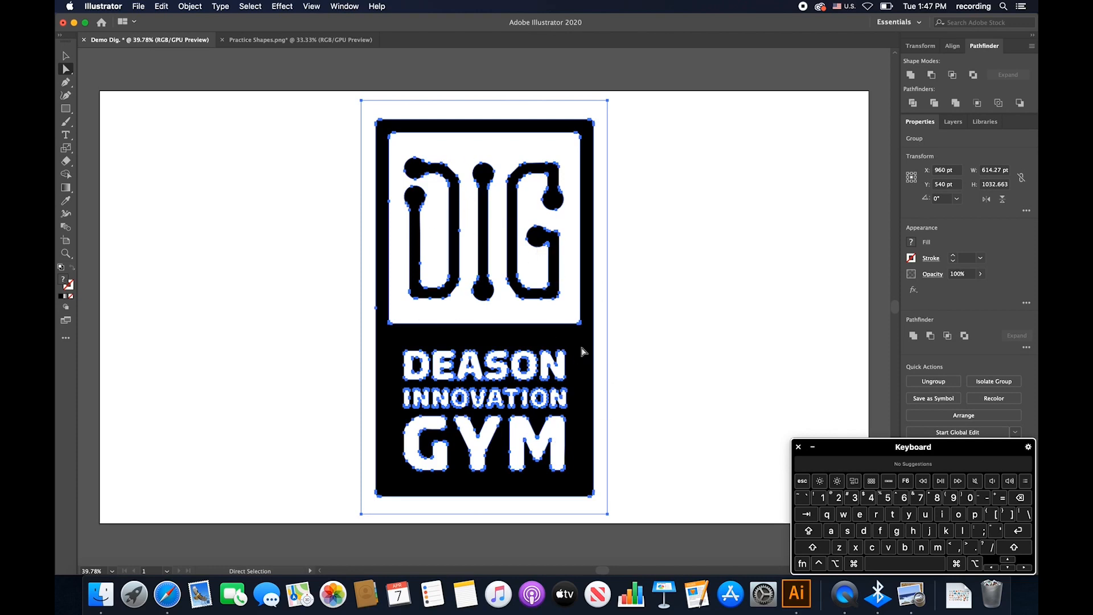
key("p")
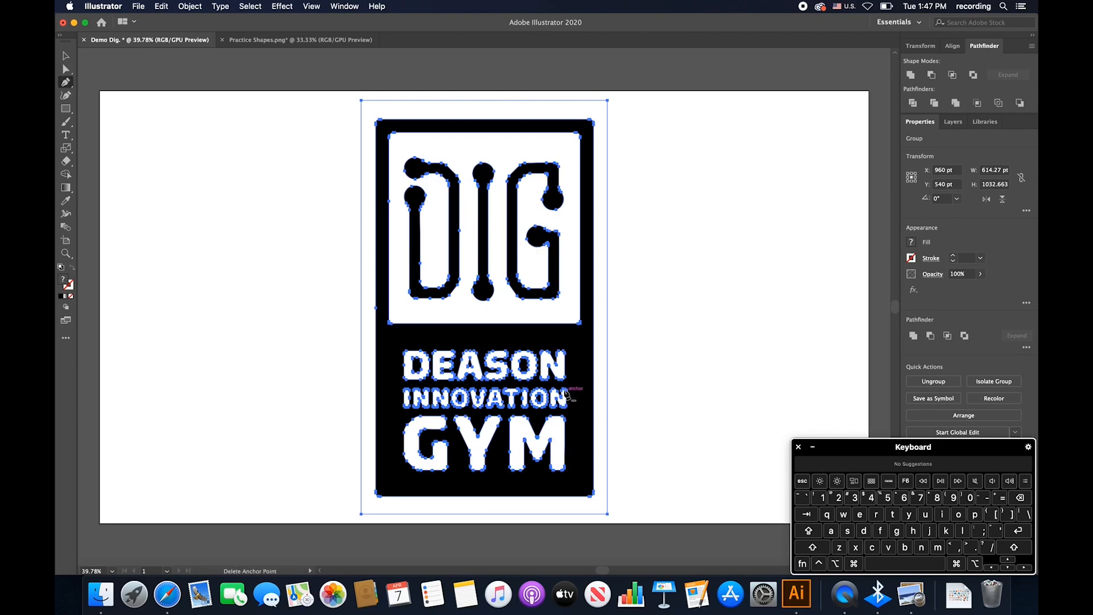
left_click(580, 324, "super")
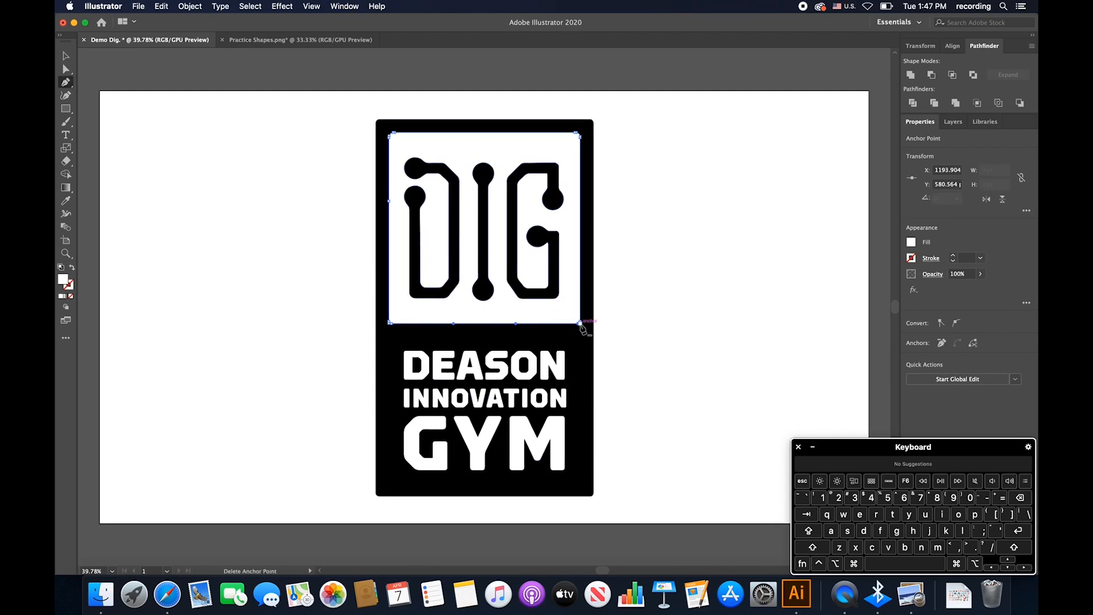
left_click(578, 323)
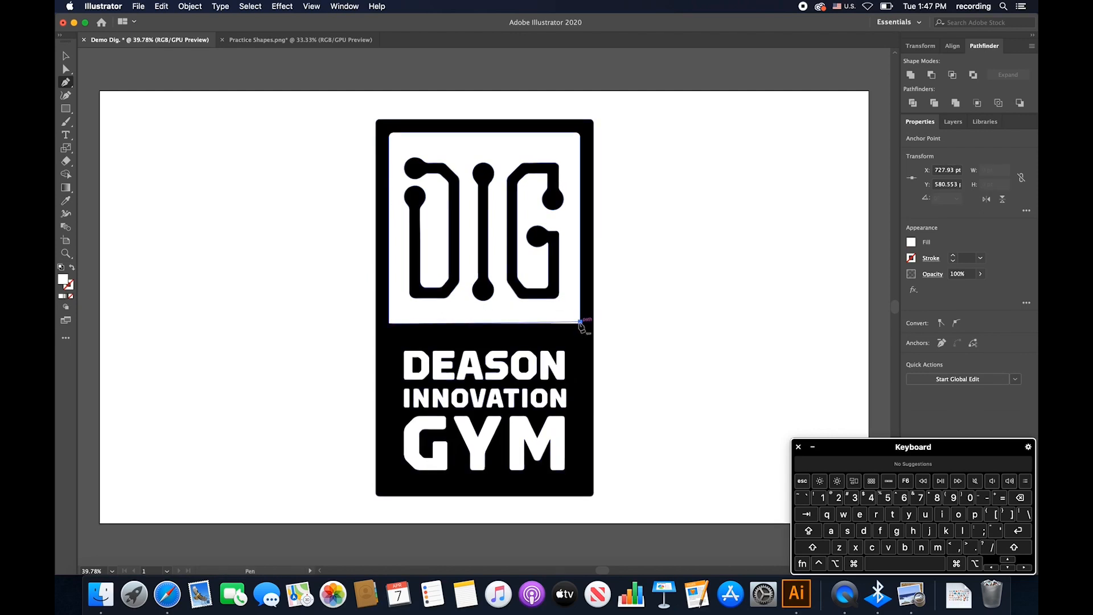
key("super+shift+a")
left_click(580, 323)
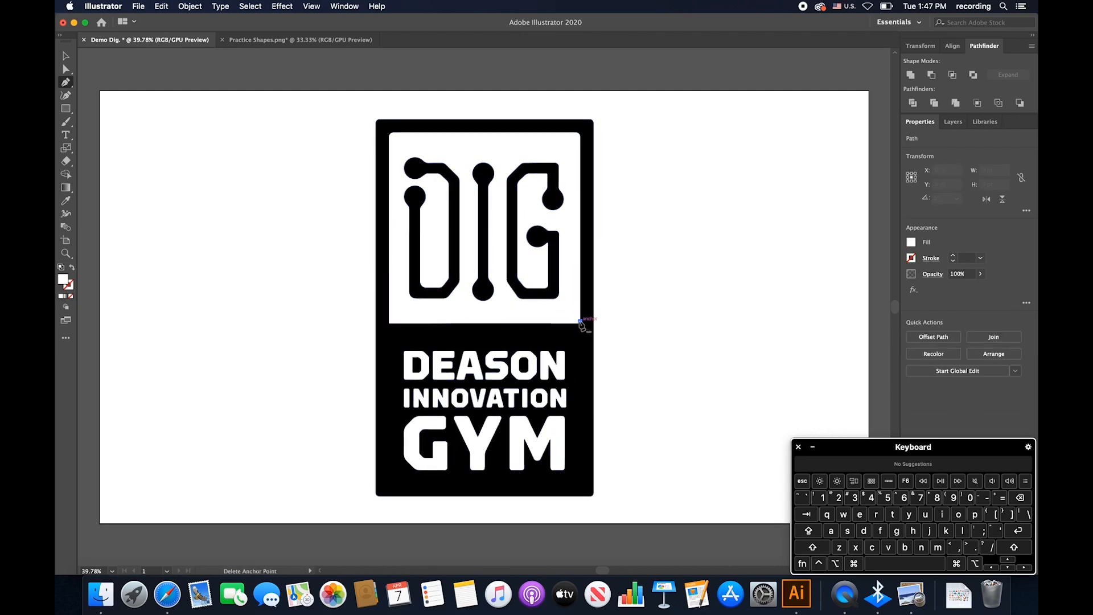
left_click(580, 132)
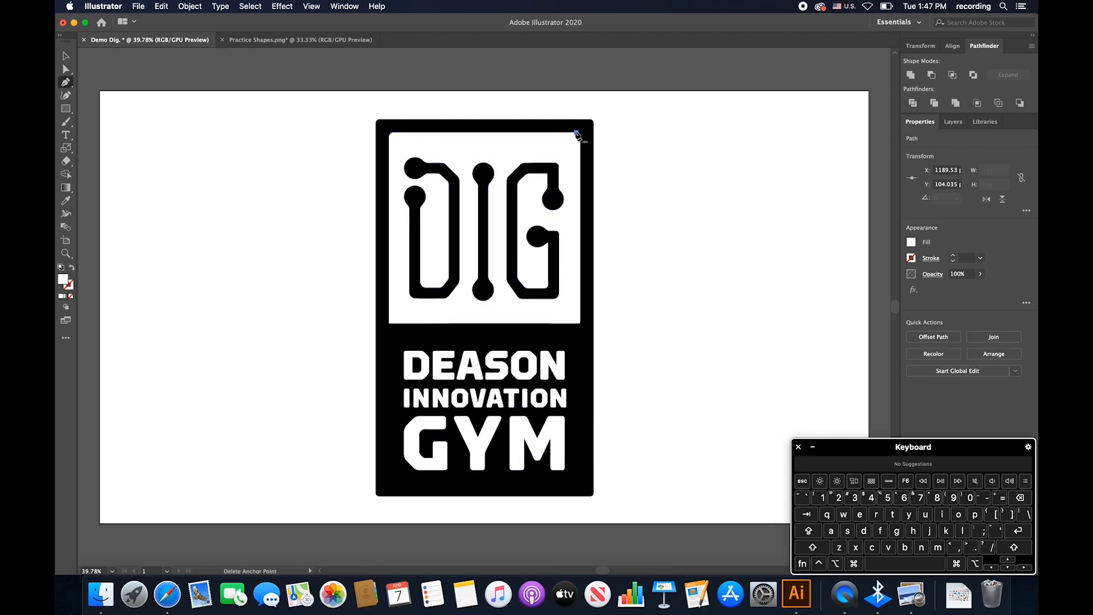
key("super+z")
key("super+z")
key("super+z")
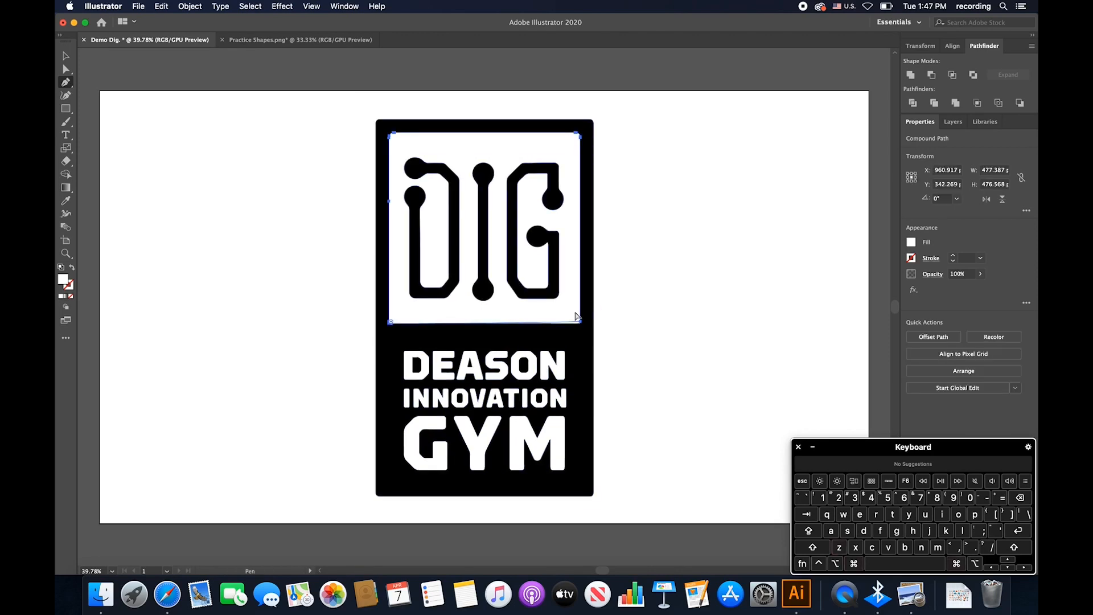
Step: Select the traced logo's black outer frame and try removing the anchor points around its two upper corners with the Pen tool
key("super+a")
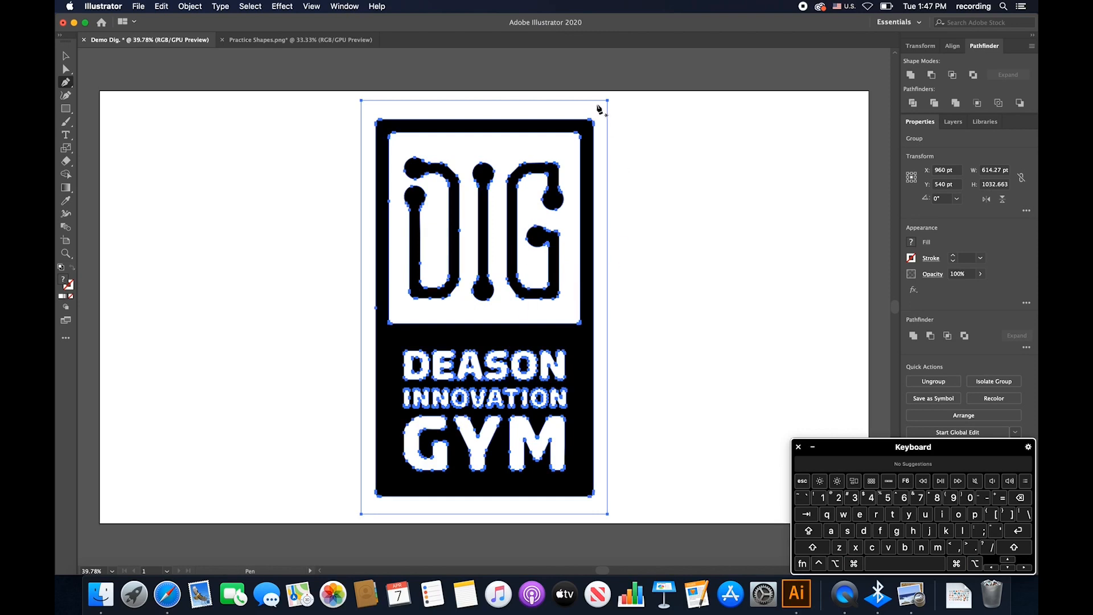
left_click(590, 120, "super")
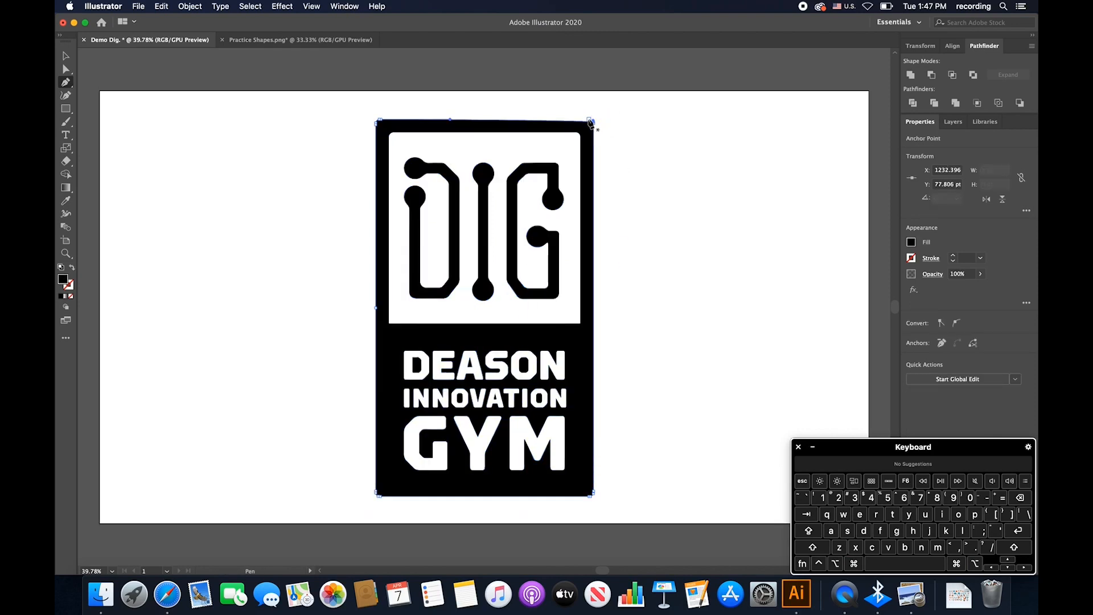
left_click(450, 120)
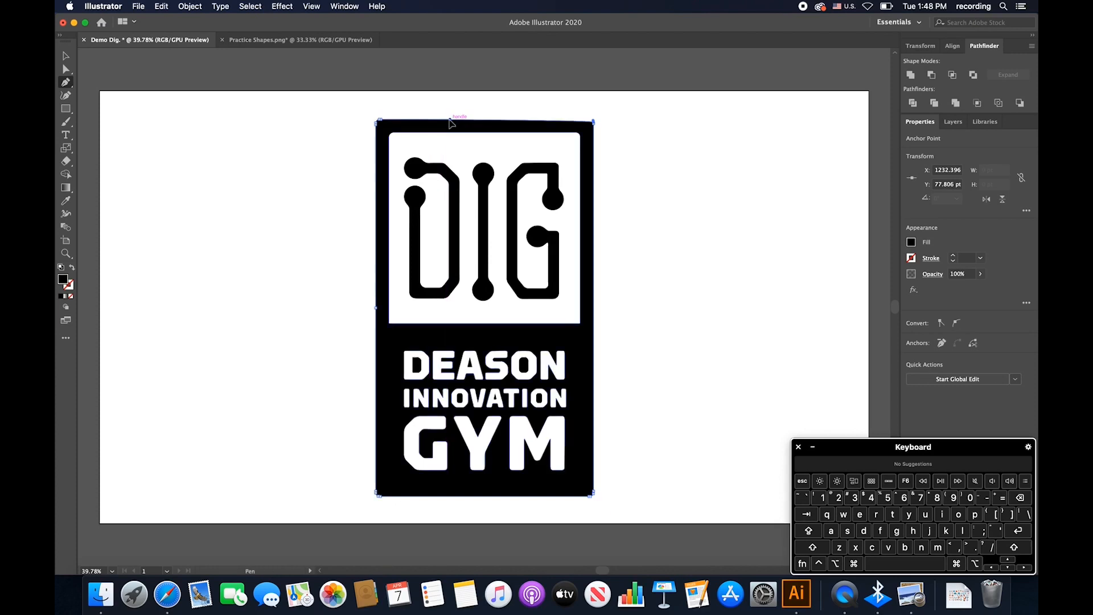
key("super+z")
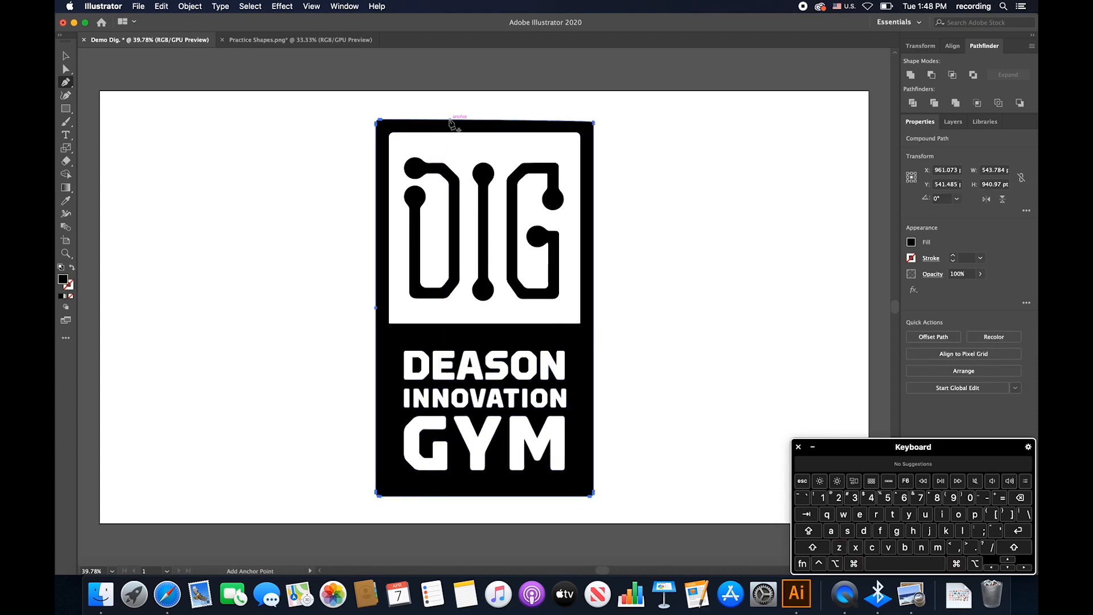
left_click(380, 122)
left_click(377, 124)
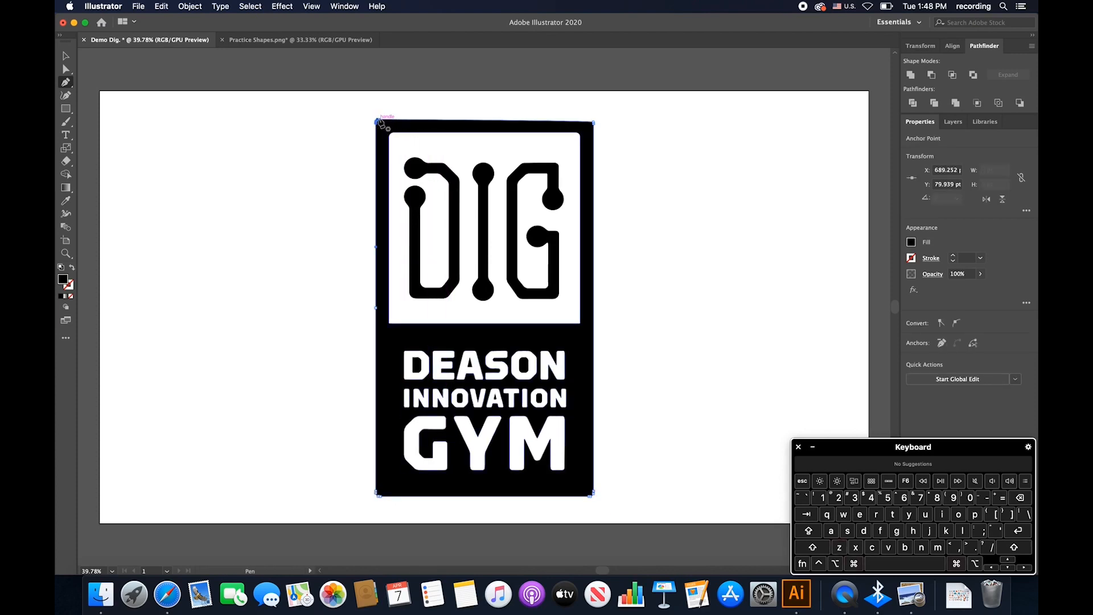
left_click(378, 120)
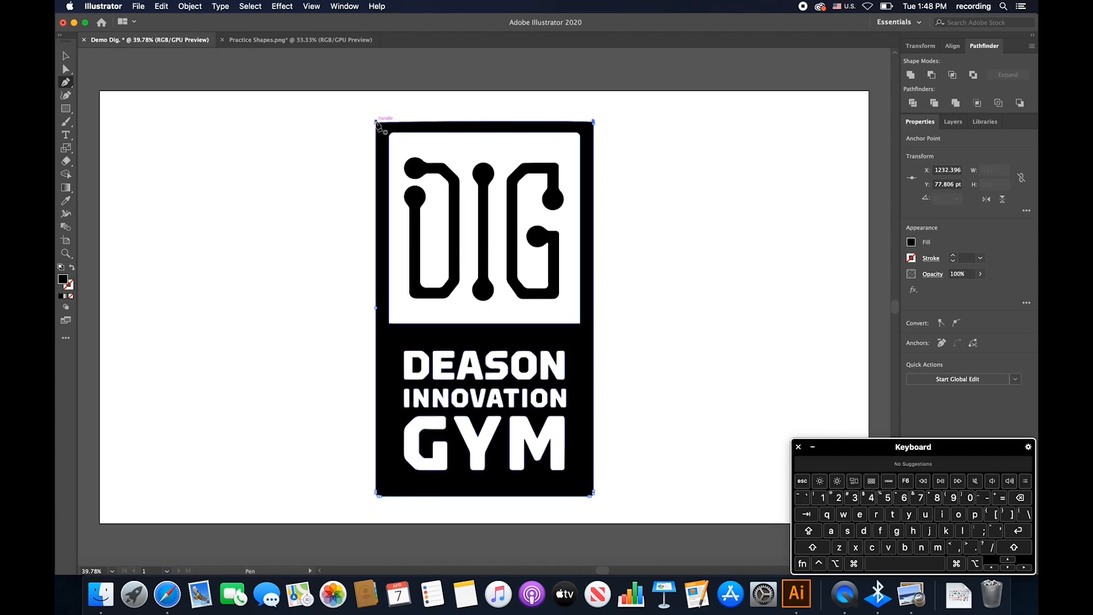
left_click(376, 120)
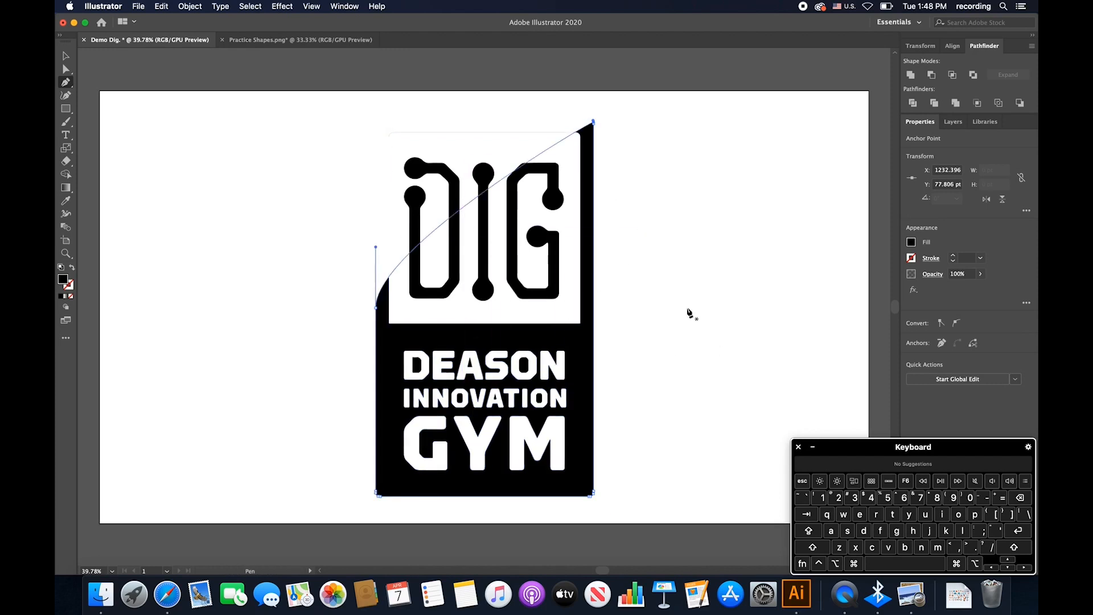
Step: Try removing the remaining anchor points at the upper-right and lower-right corners of the black frame
left_click(395, 136)
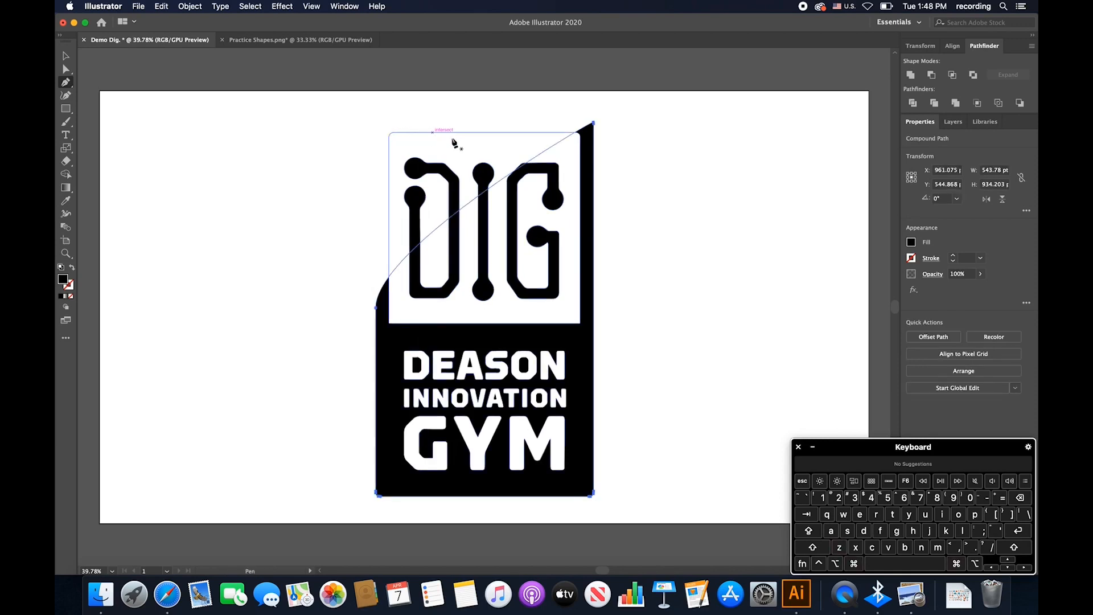
left_click(593, 124)
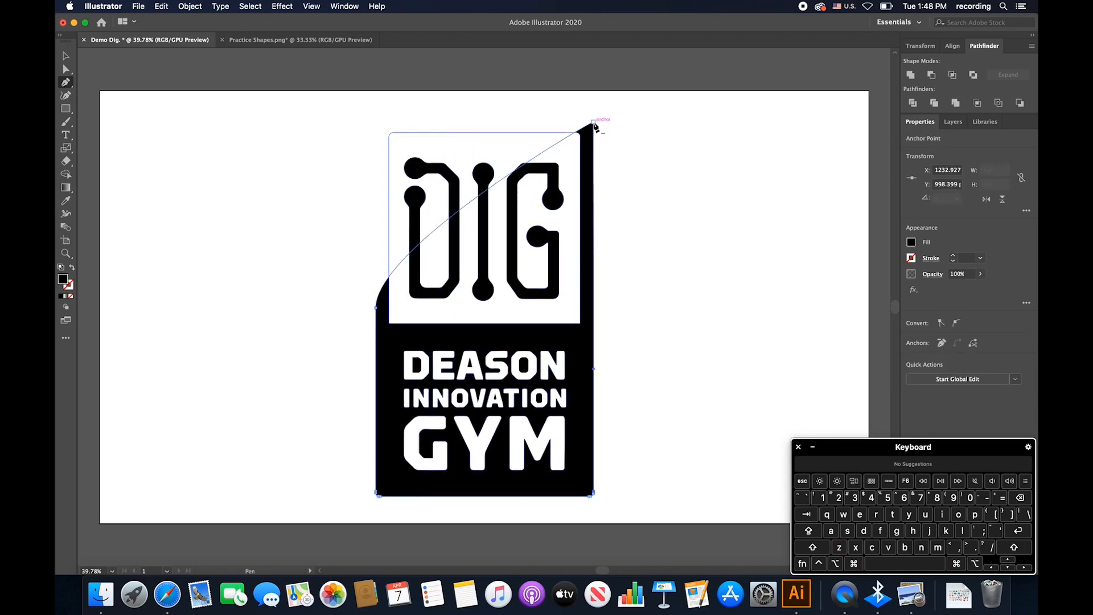
left_click(594, 123)
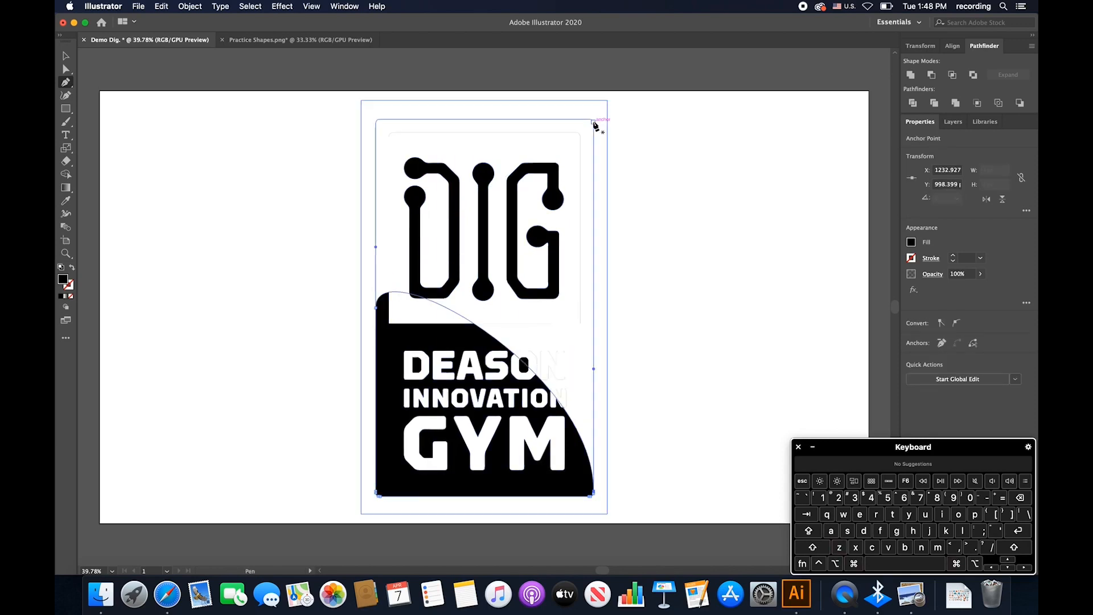
left_click(591, 496)
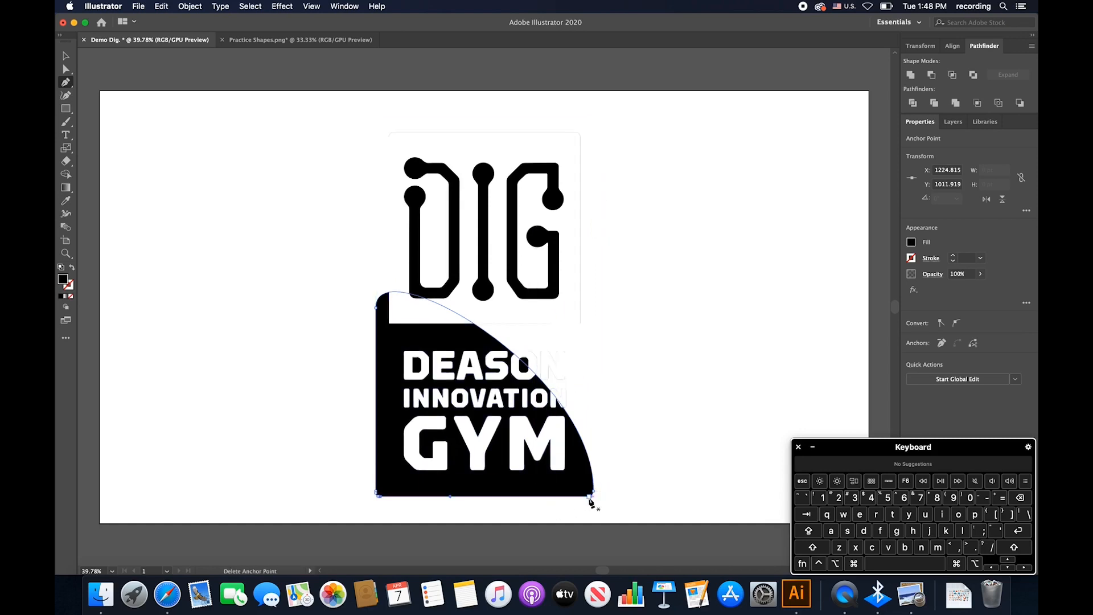
left_click(594, 491)
left_click(590, 497)
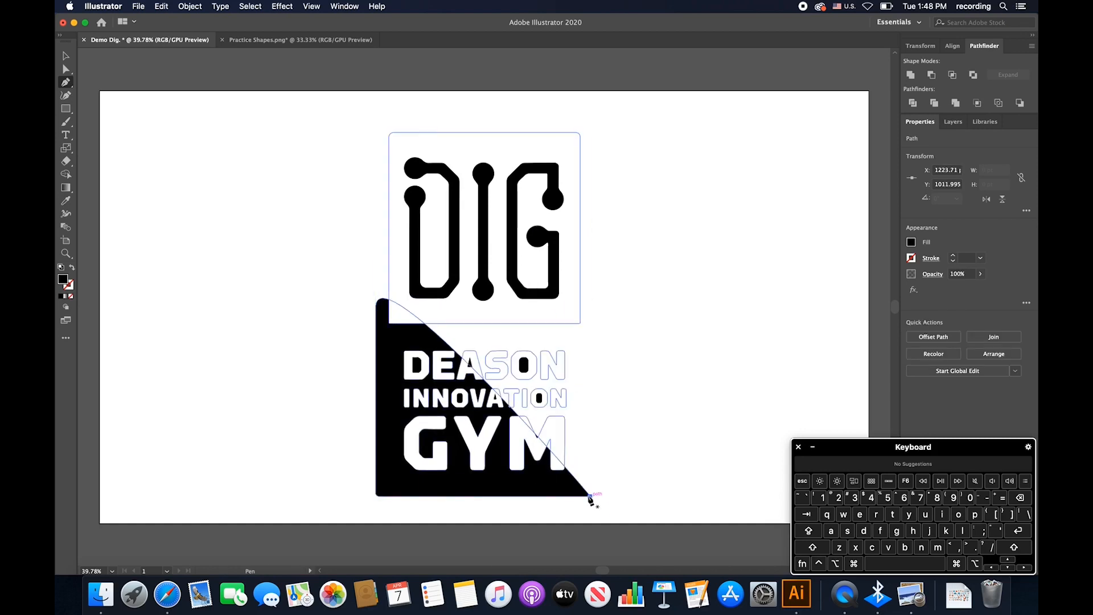
key("super+z")
left_click(590, 496)
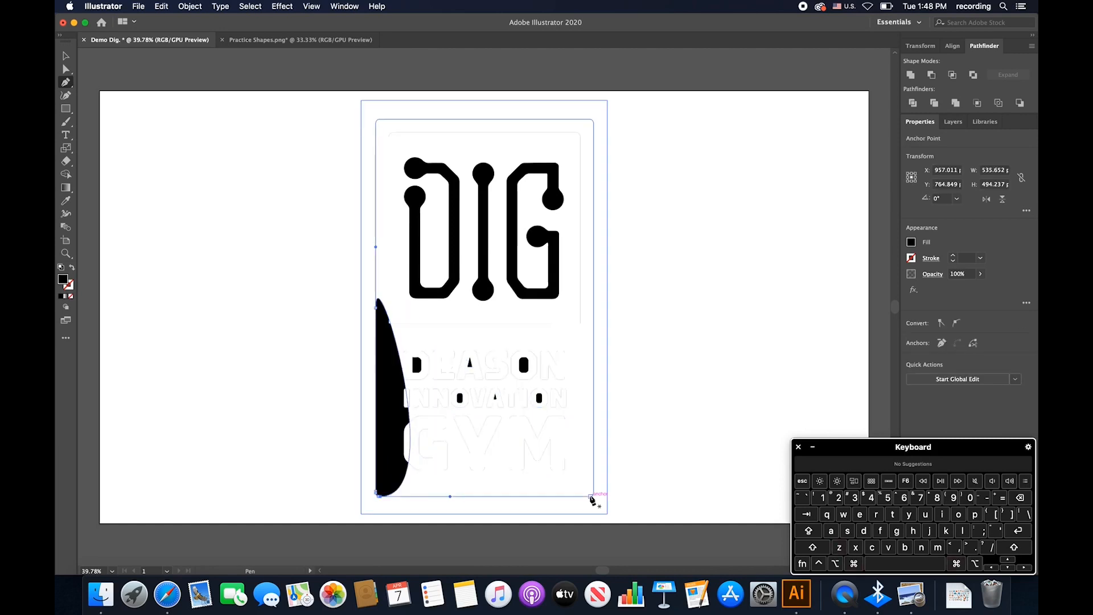
Step: Undo all the anchor point removals and the image trace, back to the linked orange logo image
key("super+z")
key("super+z")
key("super+z")
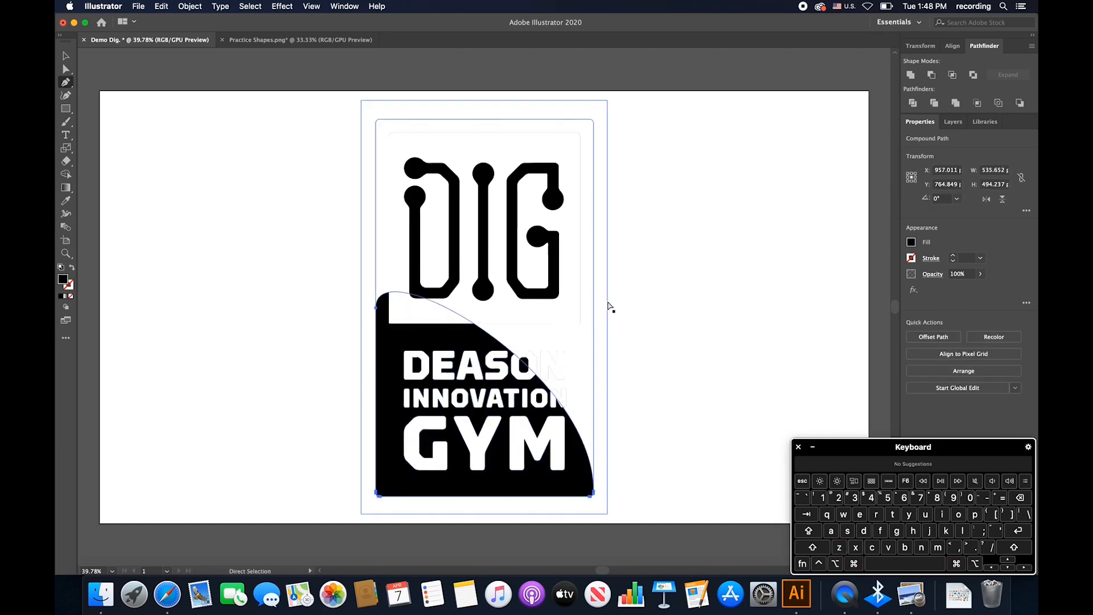
key("super+z")
key("super+z")
key("super+z")
key("super+z")
key("super+z")
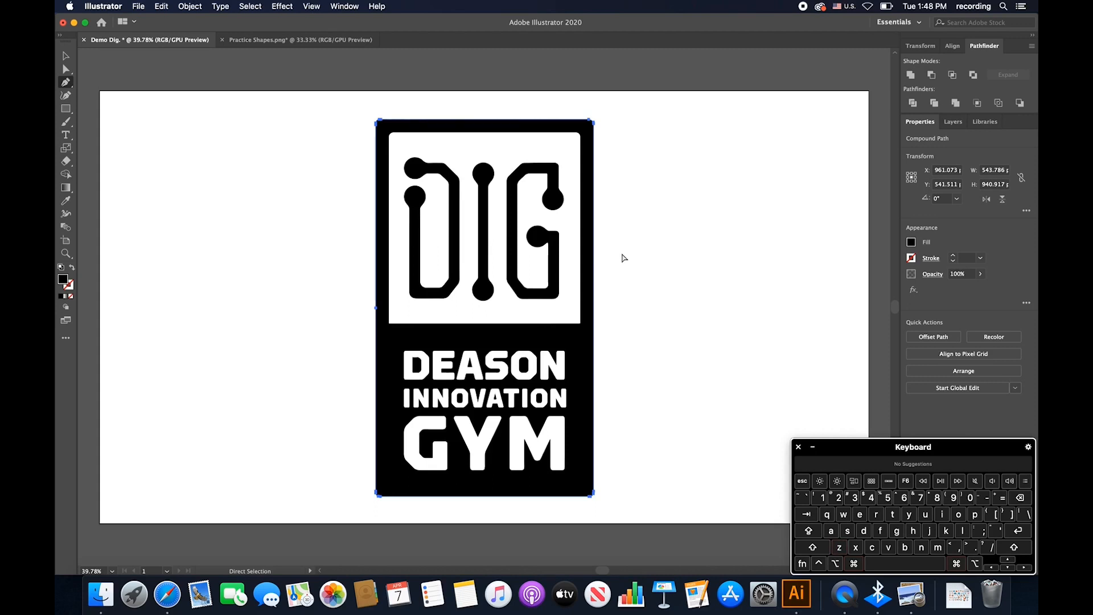
key("super+z")
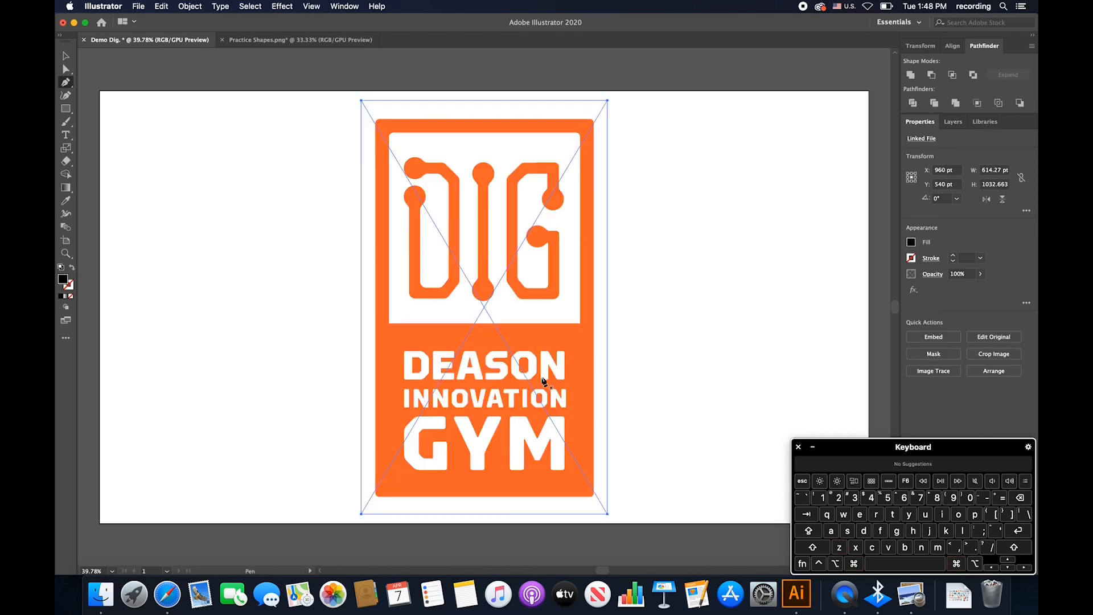
Step: Try tracing the logo image with Image Trace without expanding it, and undo the trace
left_click(165, 7)
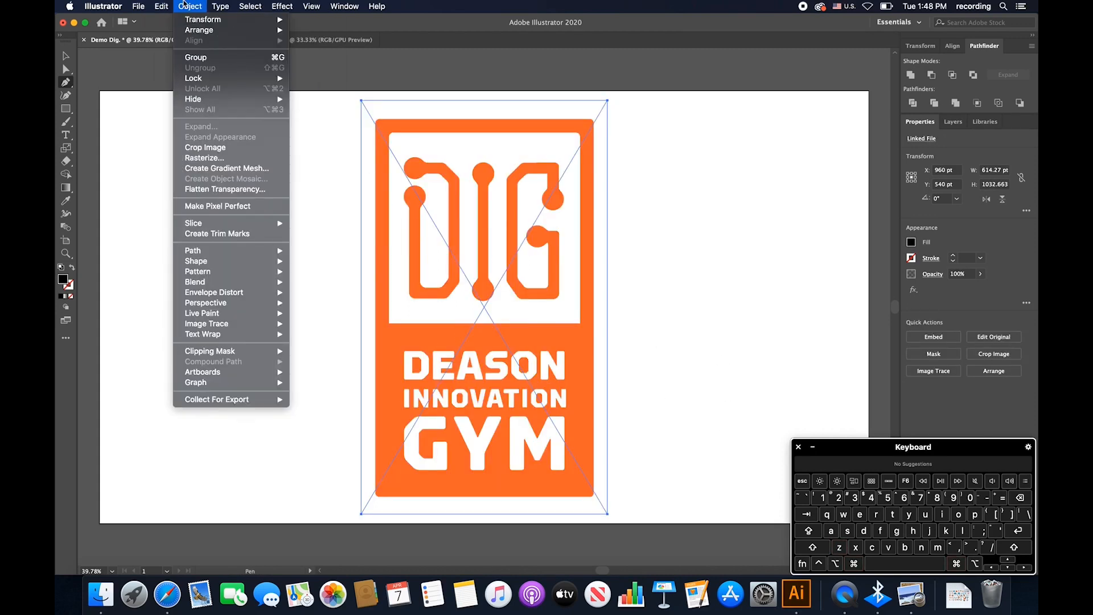
mouse_move(239, 324)
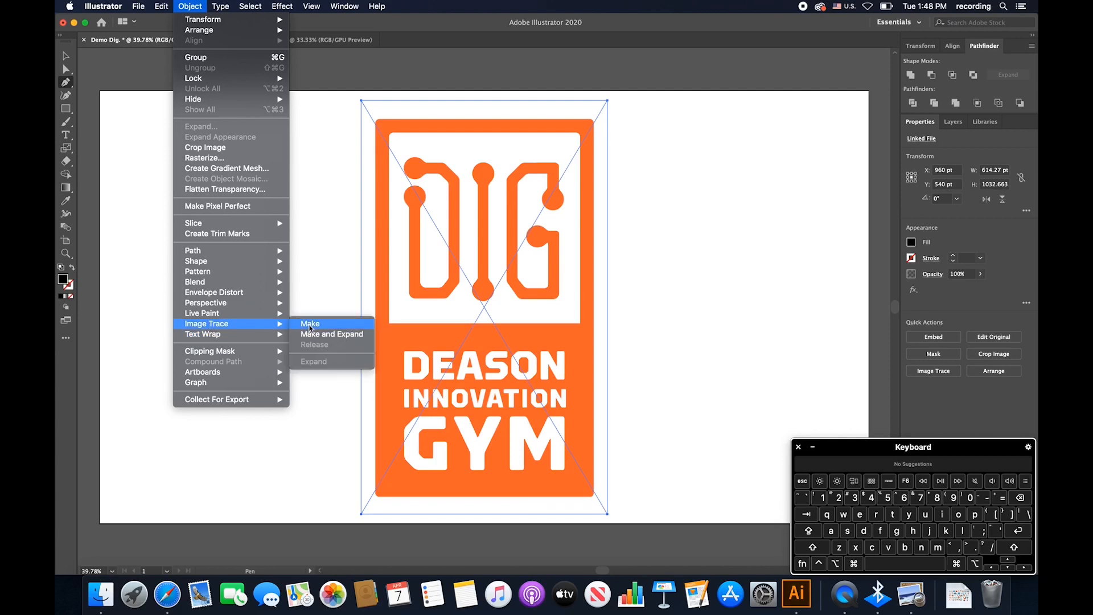
left_click(310, 324)
left_click(663, 316)
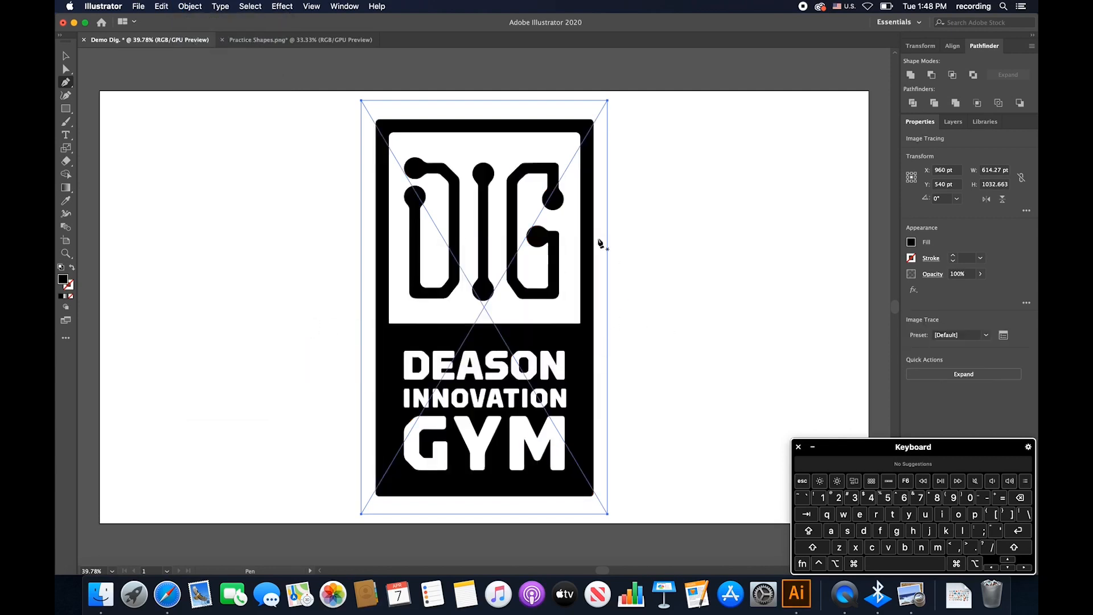
key("a")
left_click(672, 339)
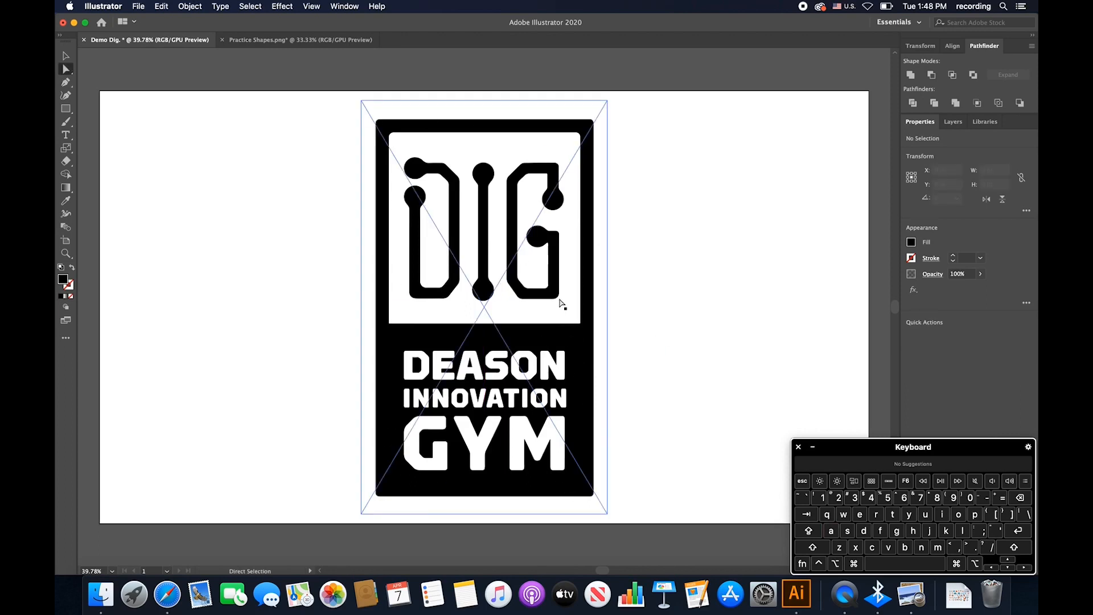
key("super+z")
Step: Trace the logo image and expand the result into editable paths in one operation, then deselect it
left_click(117, 6)
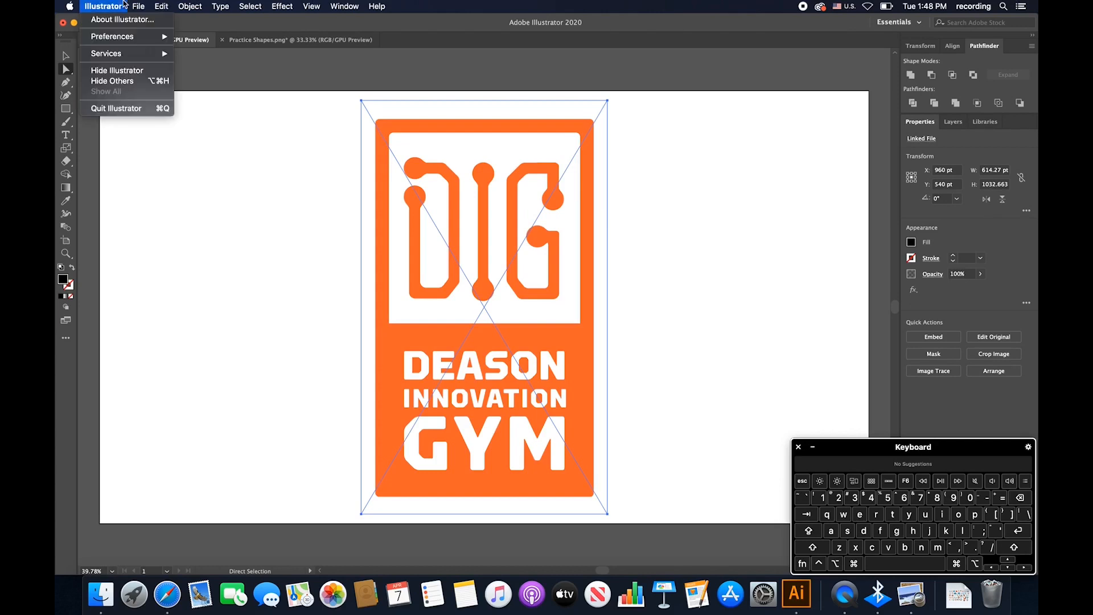
mouse_move(139, 6)
mouse_move(189, 6)
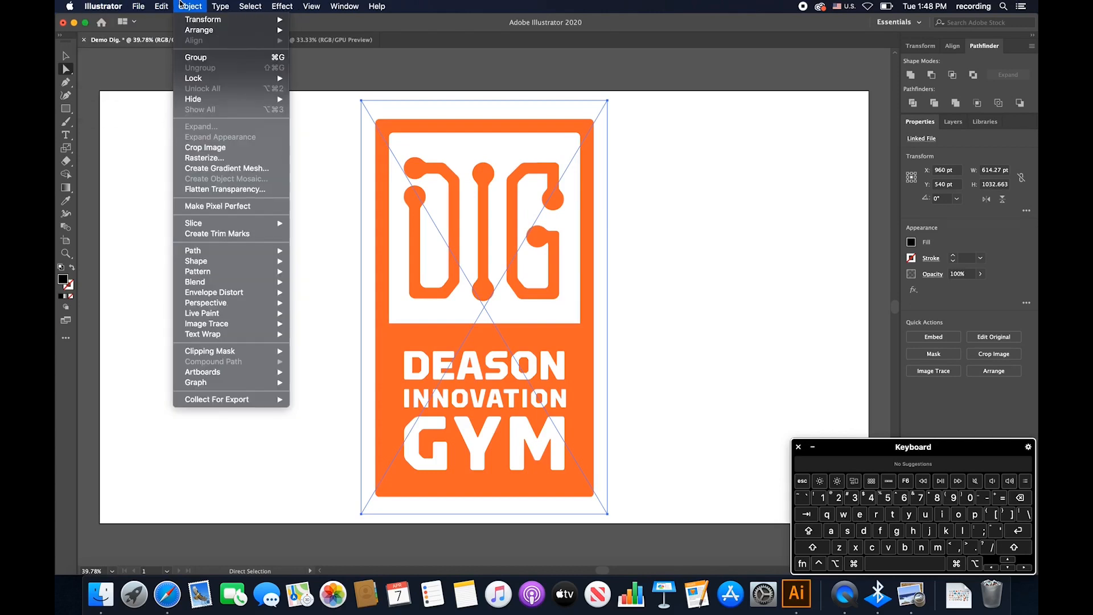
mouse_move(233, 324)
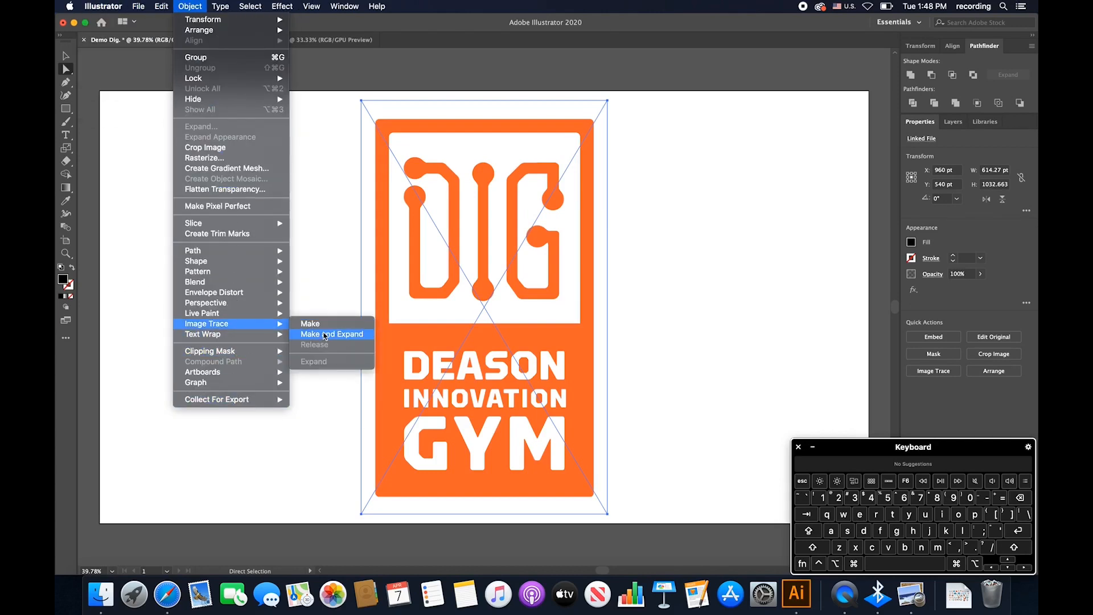
left_click(325, 336)
left_click(662, 318)
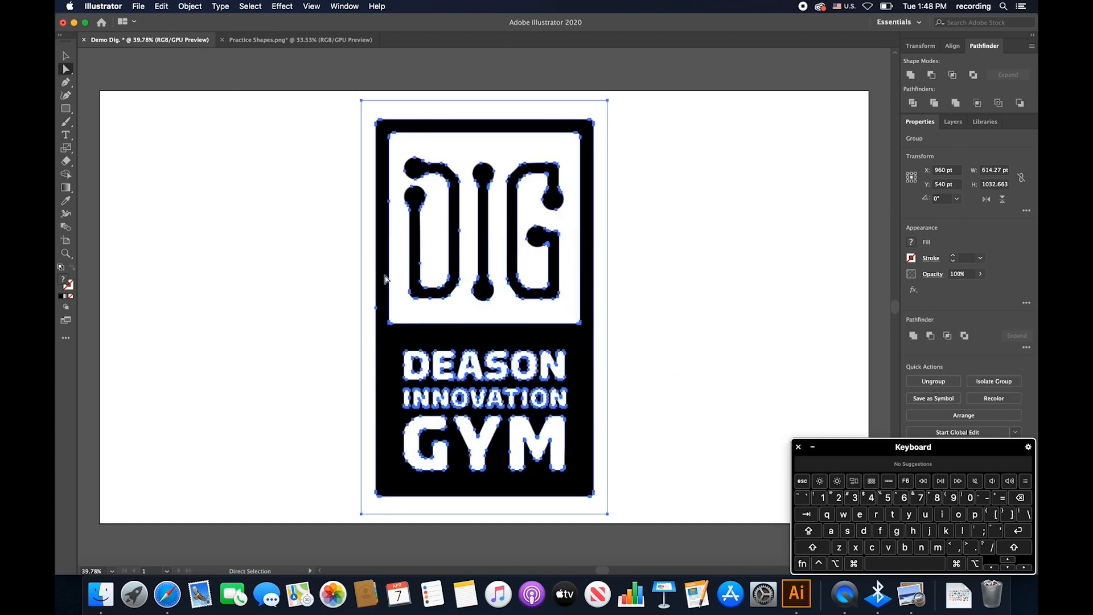
left_click(225, 263)
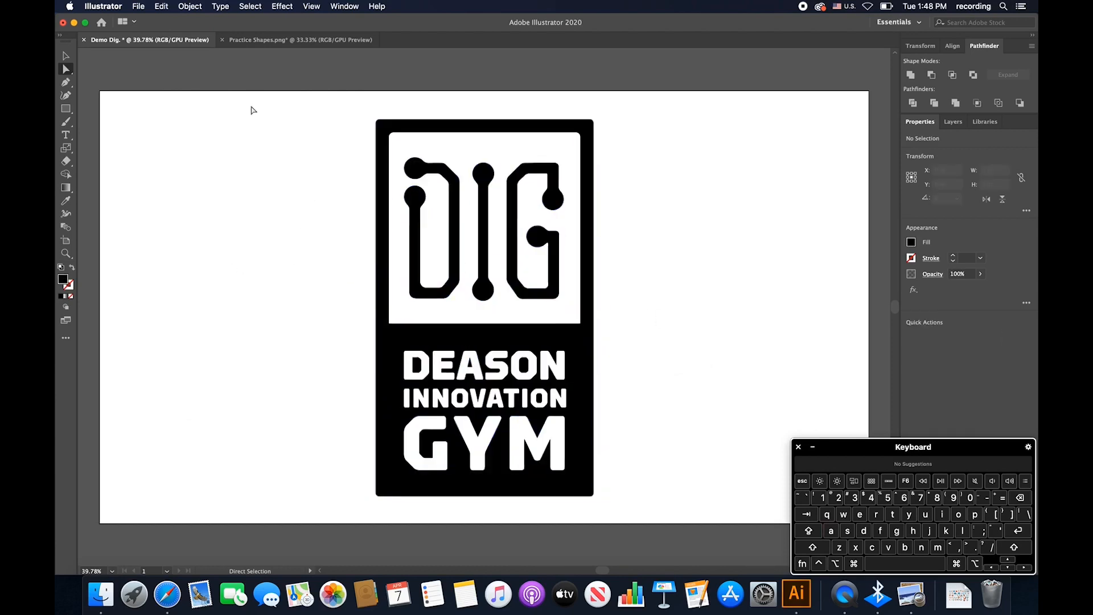
Step: Delete the outer white background rectangle surrounding the traced logo, including the edges left over after its first corner is removed
left_click(361, 103)
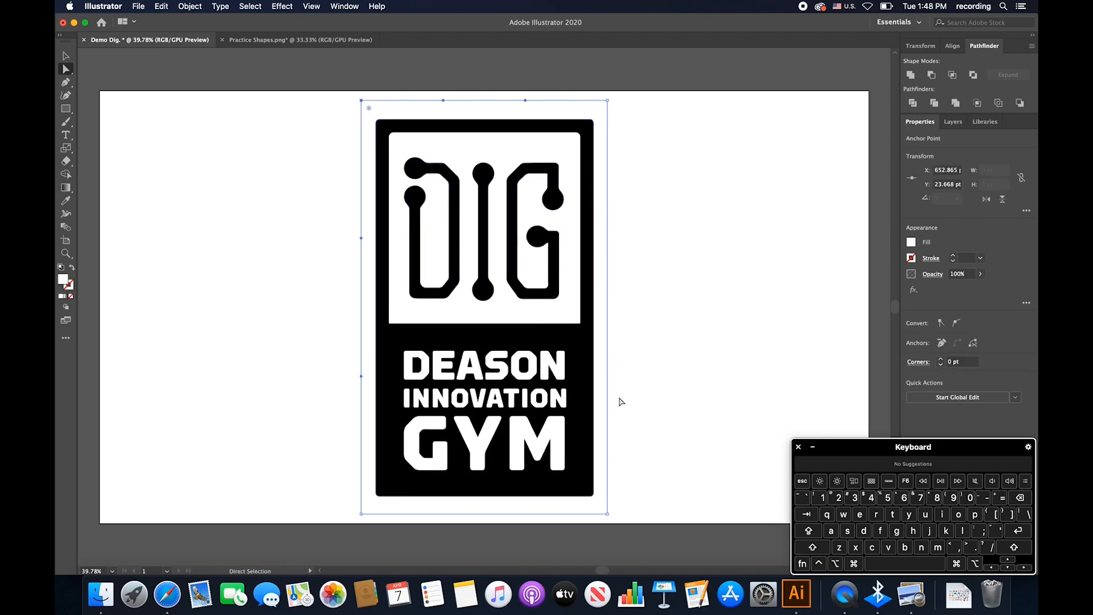
key("Delete")
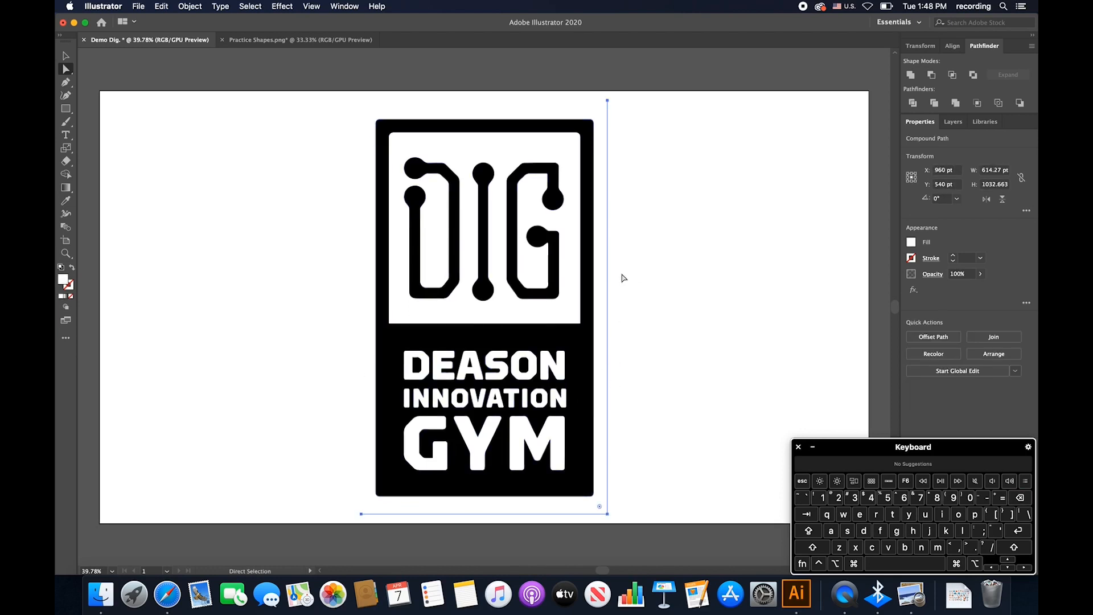
left_click(623, 277)
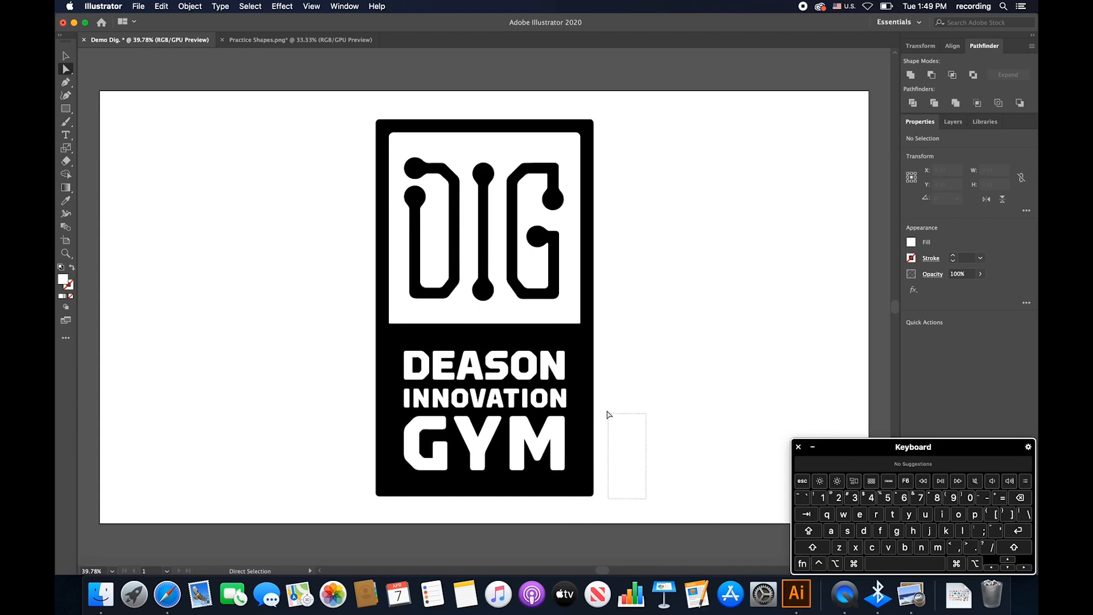
left_click_drag(608, 414, 605, 405)
left_click_drag(280, 345, 360, 436)
Step: Select the white panel, the DIG letters, the black frame and the DEASON letters in turn to examine how the traced shapes are separated
key("super+a")
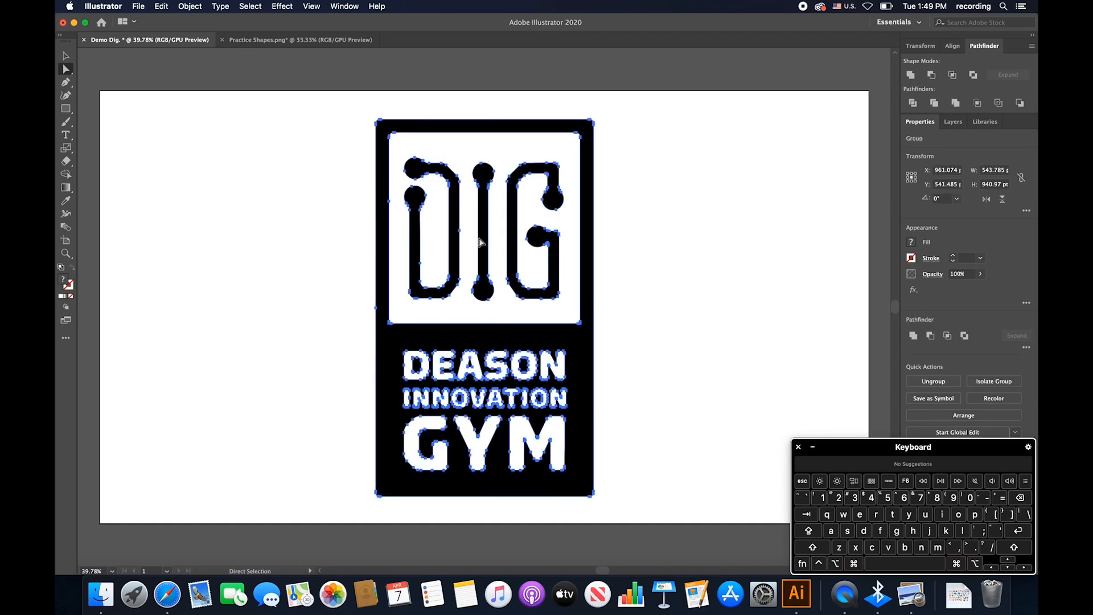
left_click(577, 325)
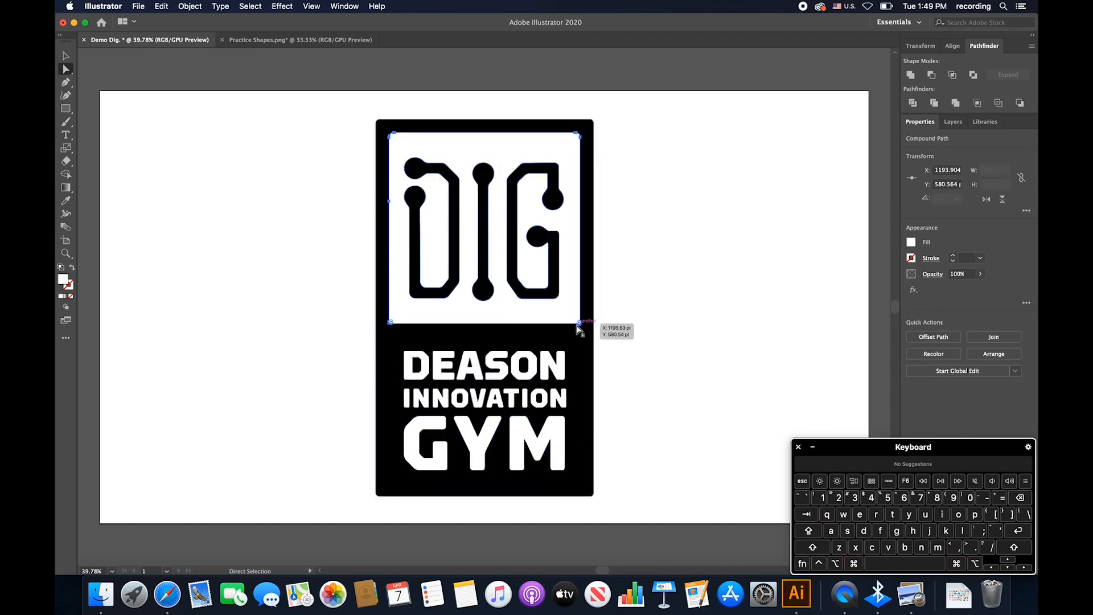
left_click(585, 326)
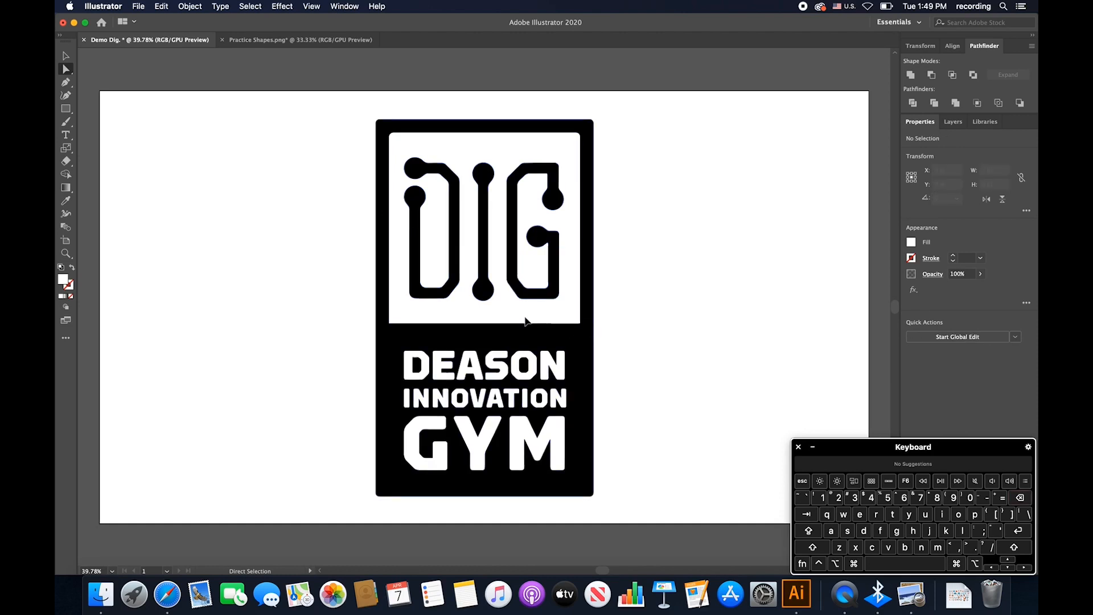
left_click(515, 263)
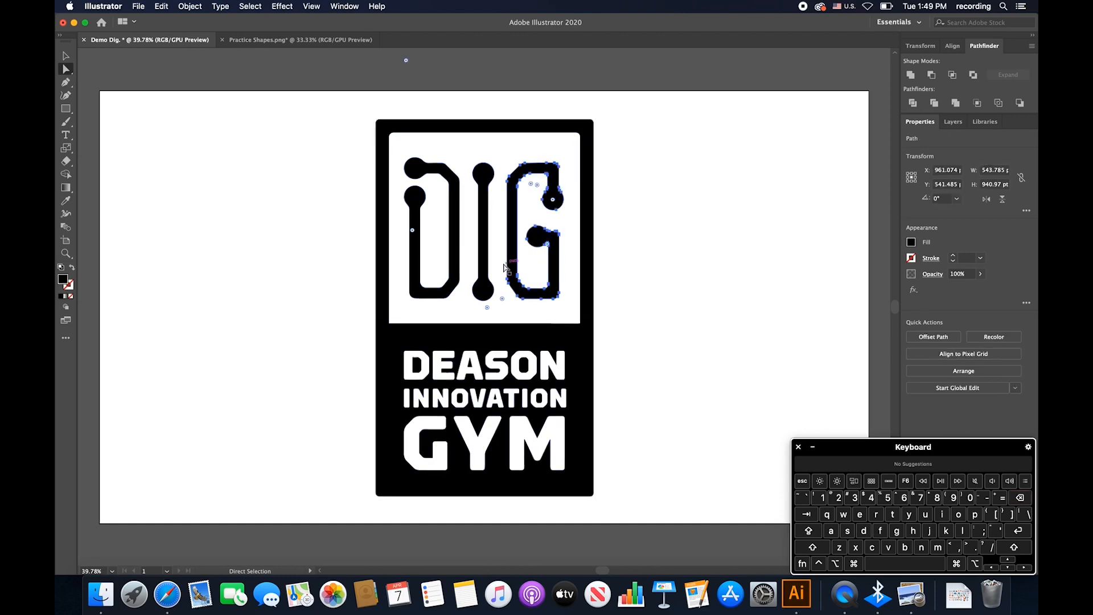
left_click(484, 265)
left_click(457, 257)
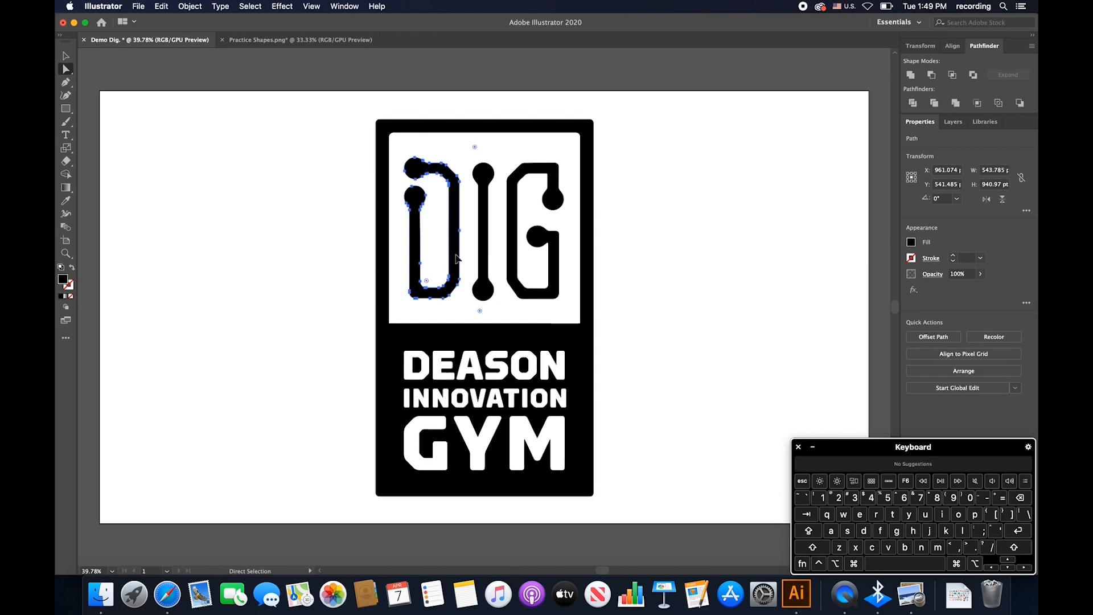
left_click(413, 253)
left_click(375, 324)
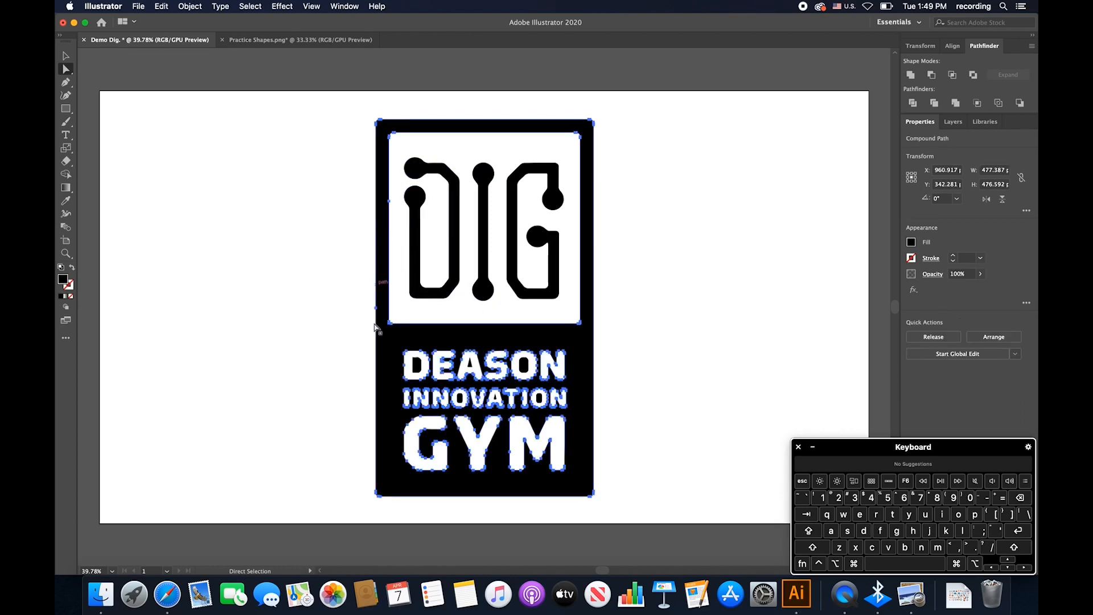
left_click(408, 377)
left_click(434, 373)
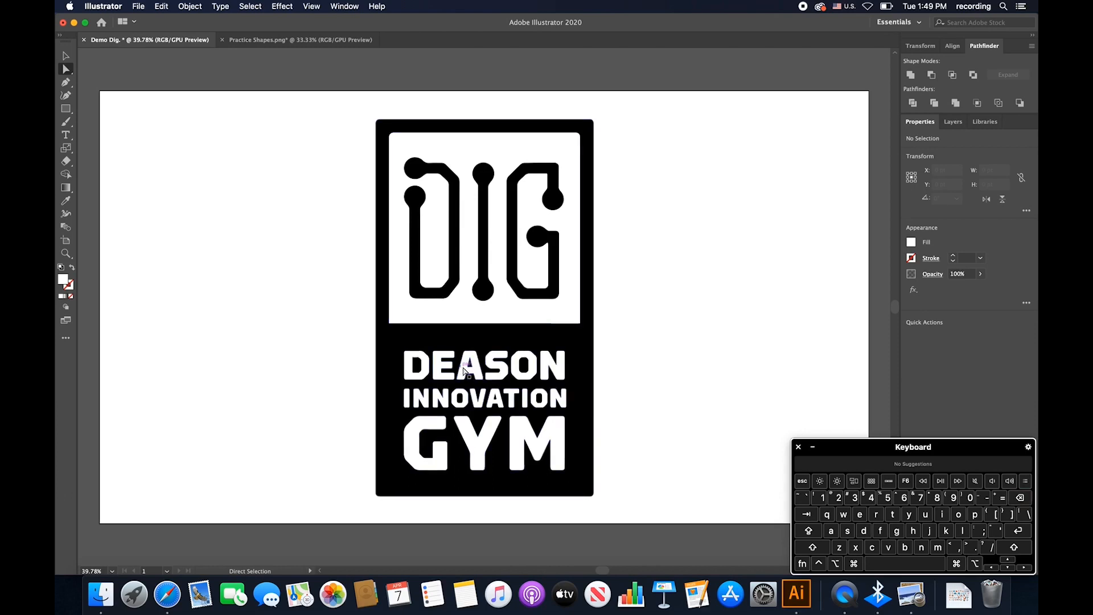
left_click(505, 370)
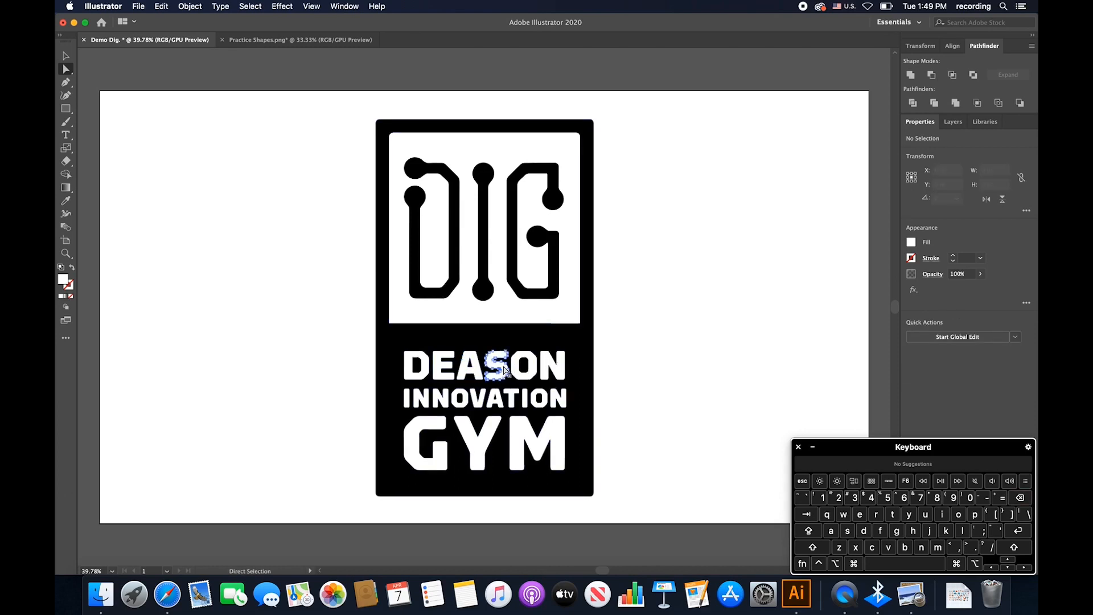
left_click(542, 363)
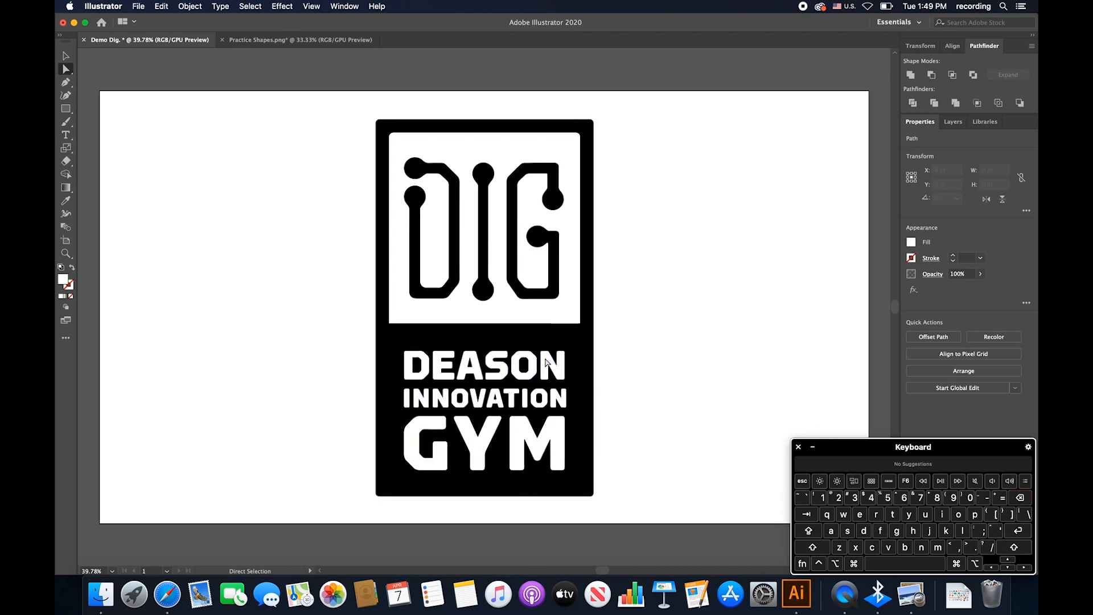
Step: Try deleting the inner shape and outline points of the D in DEASON, and undo the deletions
left_click(413, 375)
key("super+a")
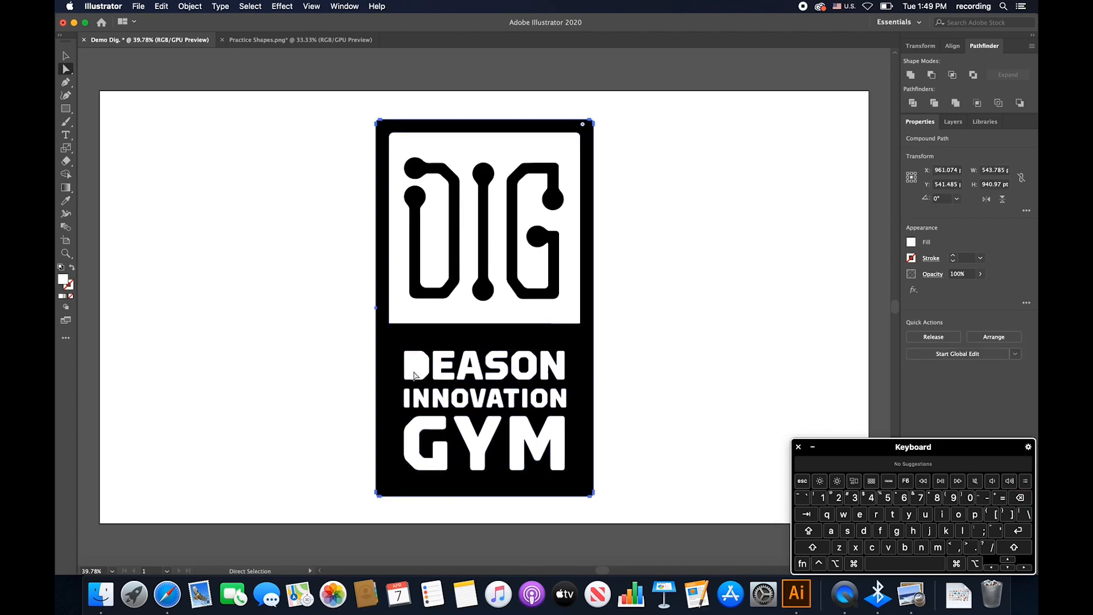
left_click(411, 375)
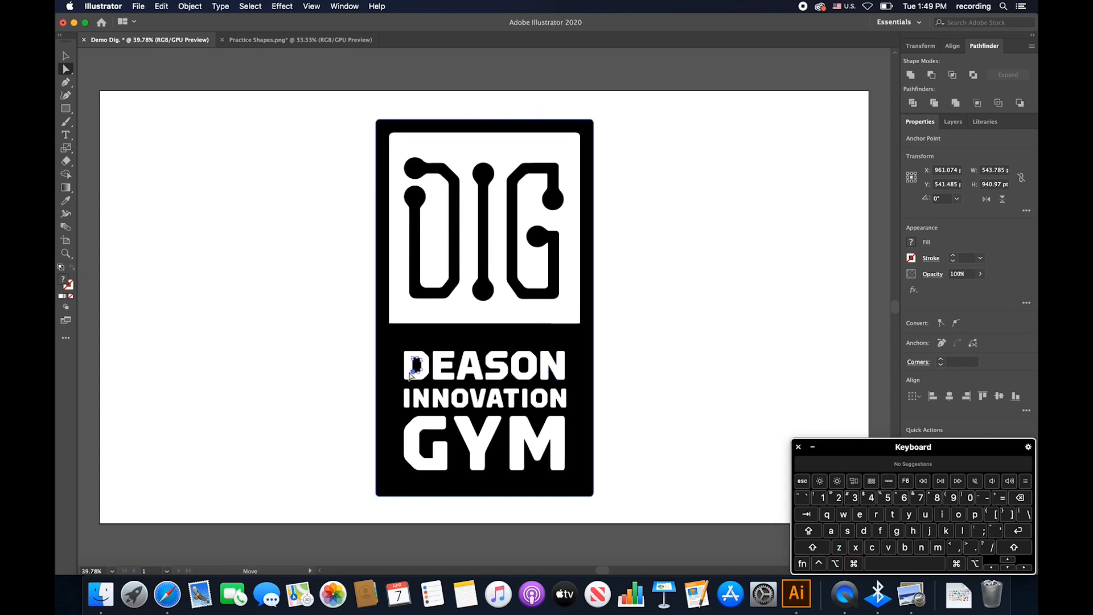
left_click(408, 376, "alt")
left_click(408, 377, "alt")
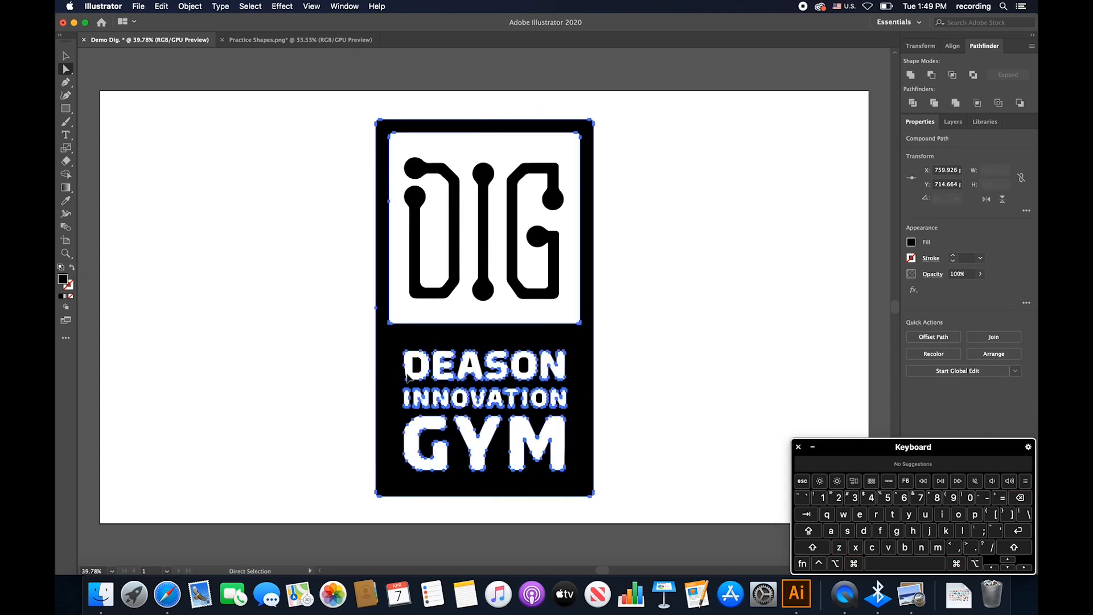
left_click(404, 380)
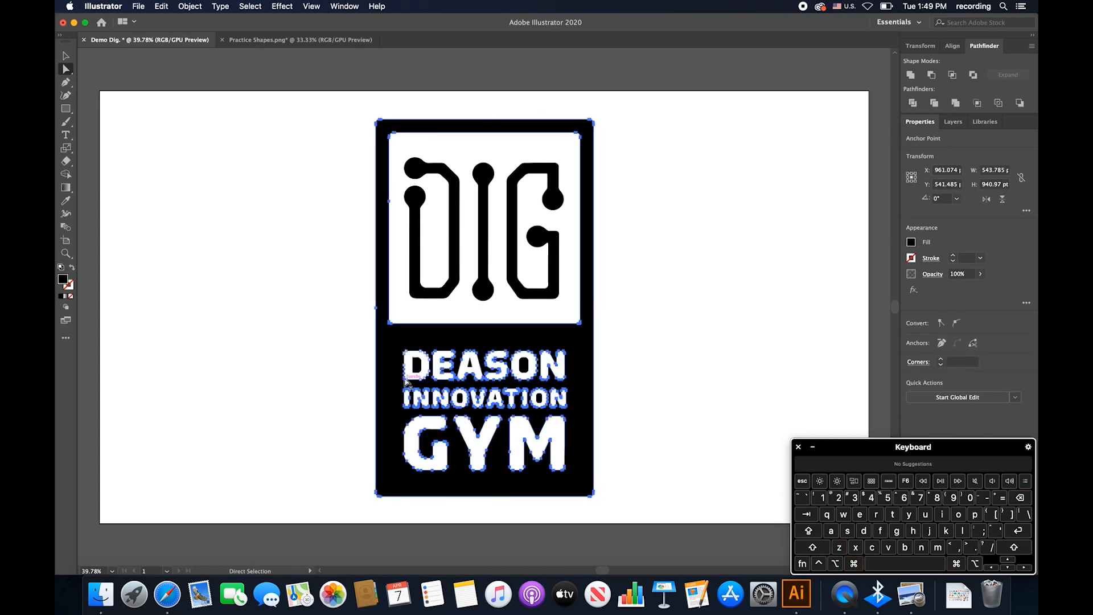
left_click(408, 377)
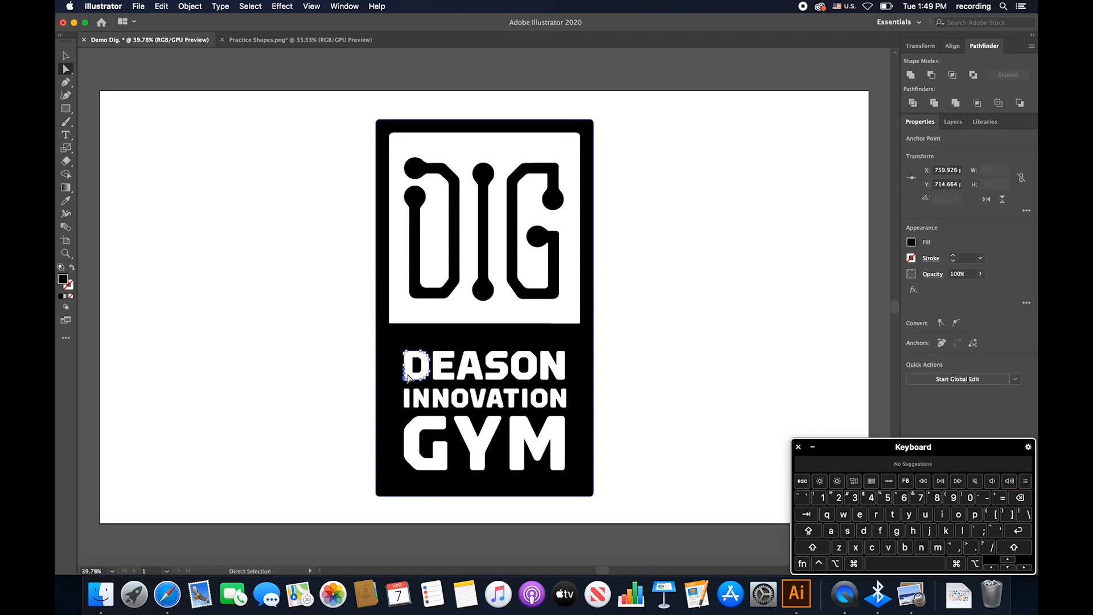
key("Delete")
key("super+z")
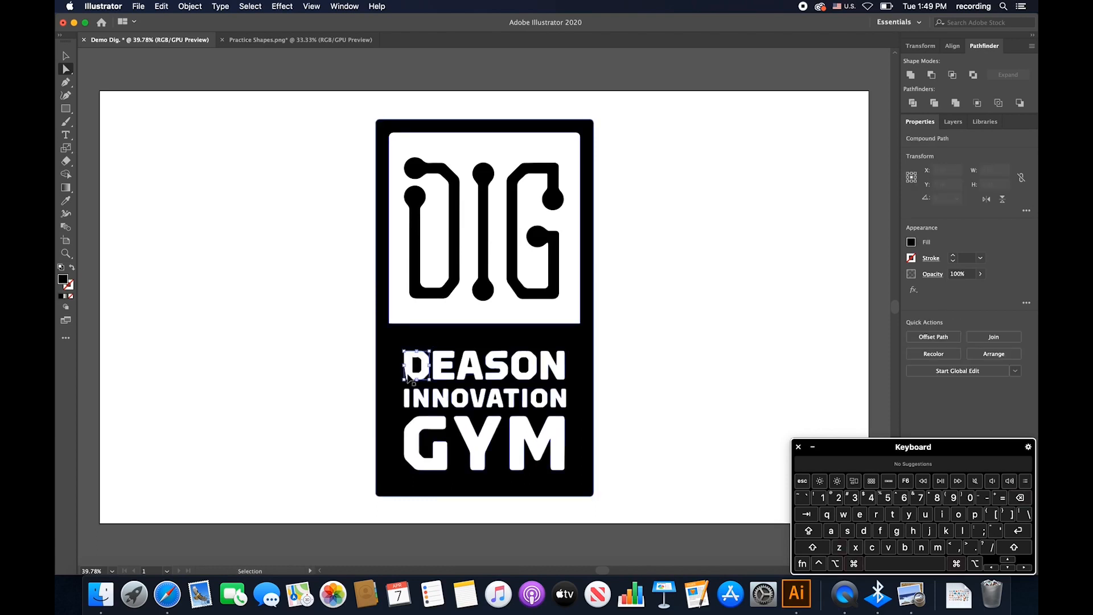
Step: Select the letters of GYM and the frame around the text to examine which traced paths they belong to
left_click(666, 383)
left_click(550, 442)
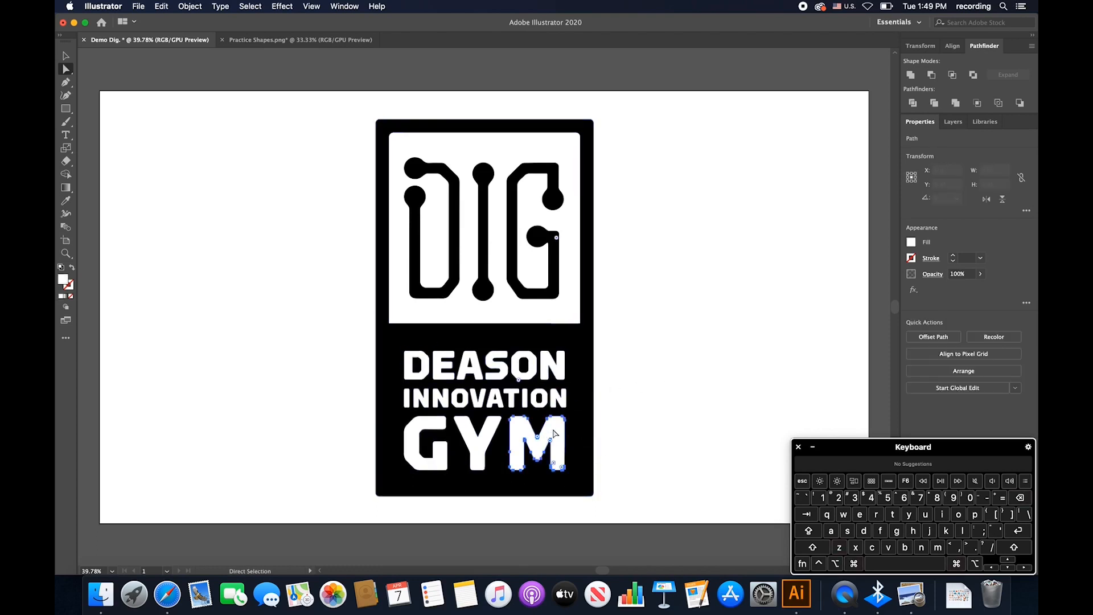
key("super+shift+a")
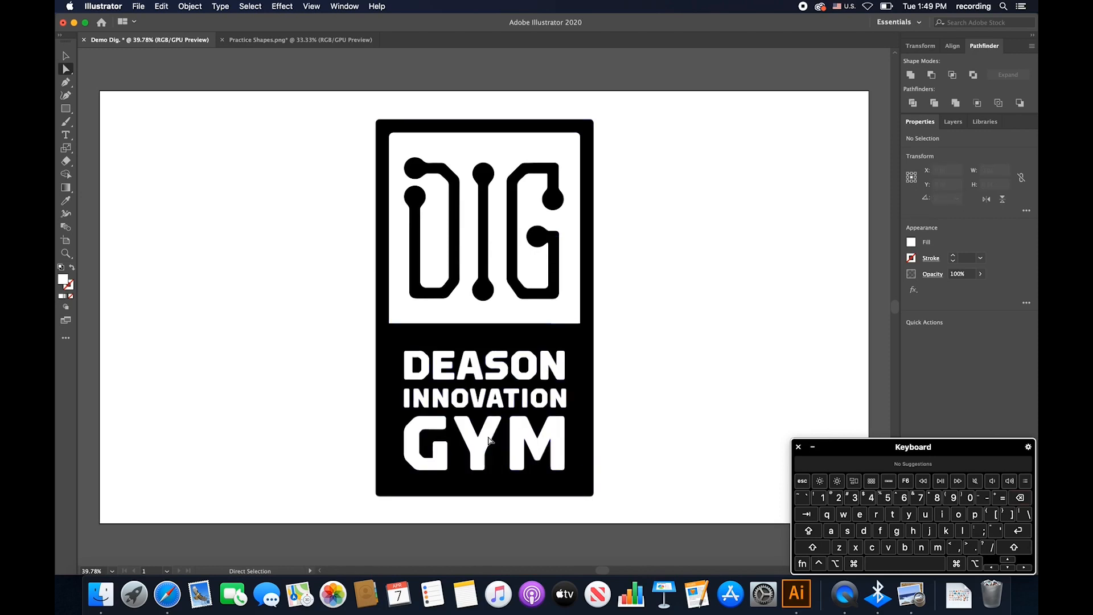
left_click(440, 459)
key("super+shift+a")
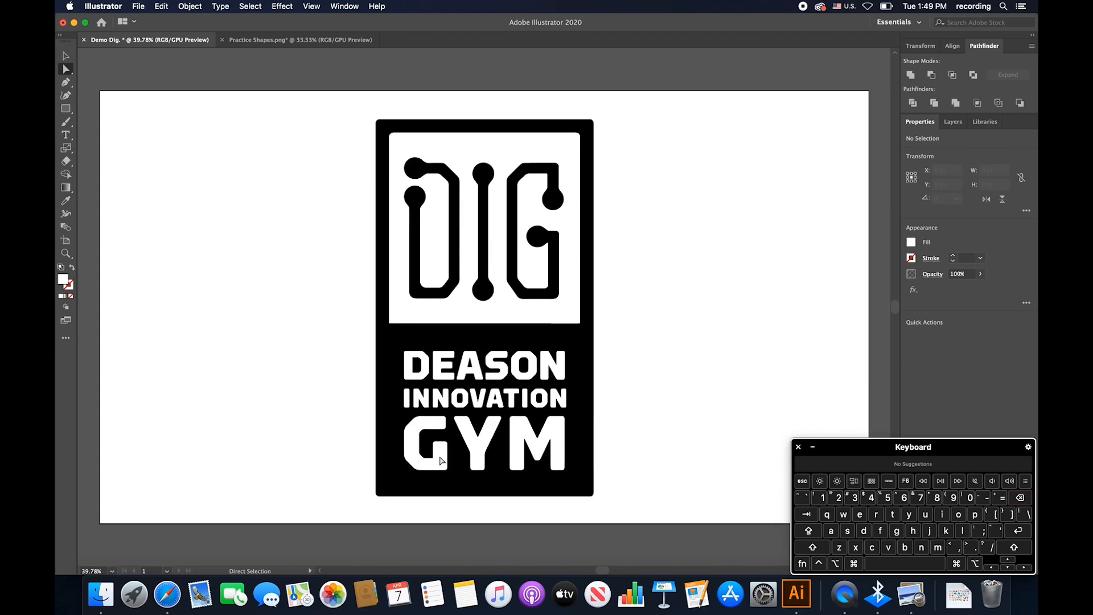
left_click(565, 401)
Step: Try moving the black frame with its cut-out lettering partly off the DIG letters, and undo the move
left_click(586, 383)
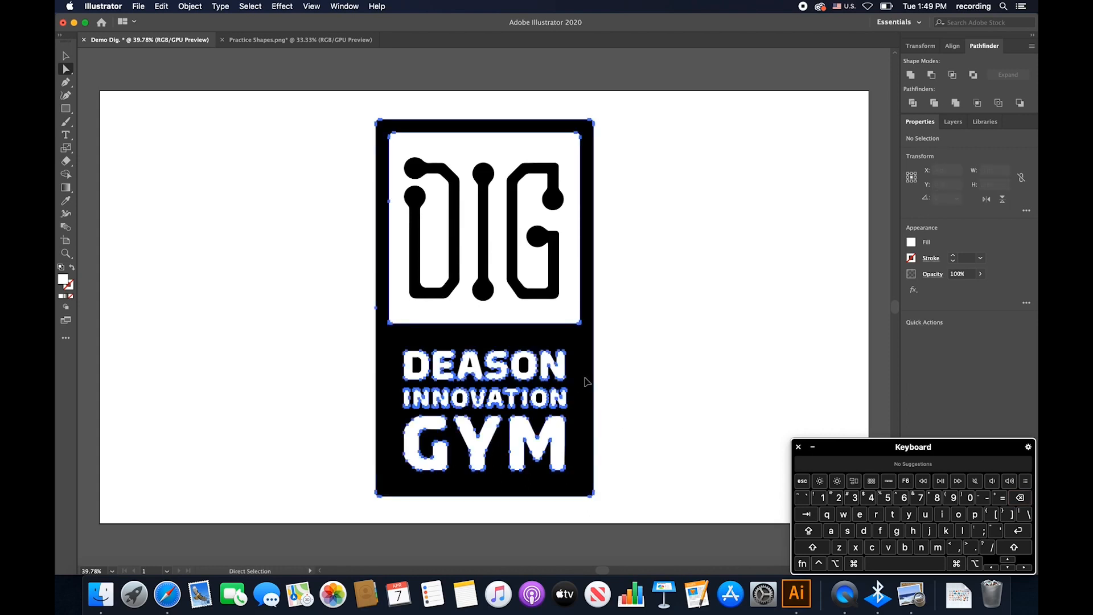
left_click_drag(586, 383, 768, 393)
left_click(803, 383)
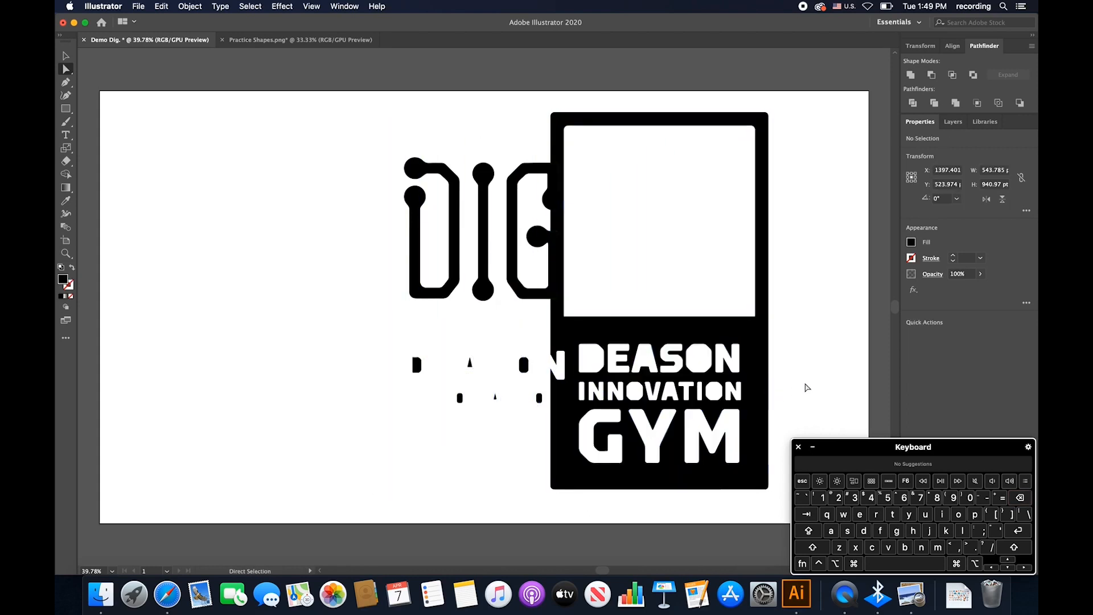
left_click(750, 391)
key("super+z")
key("super+z")
key("super+z")
key("super+z")
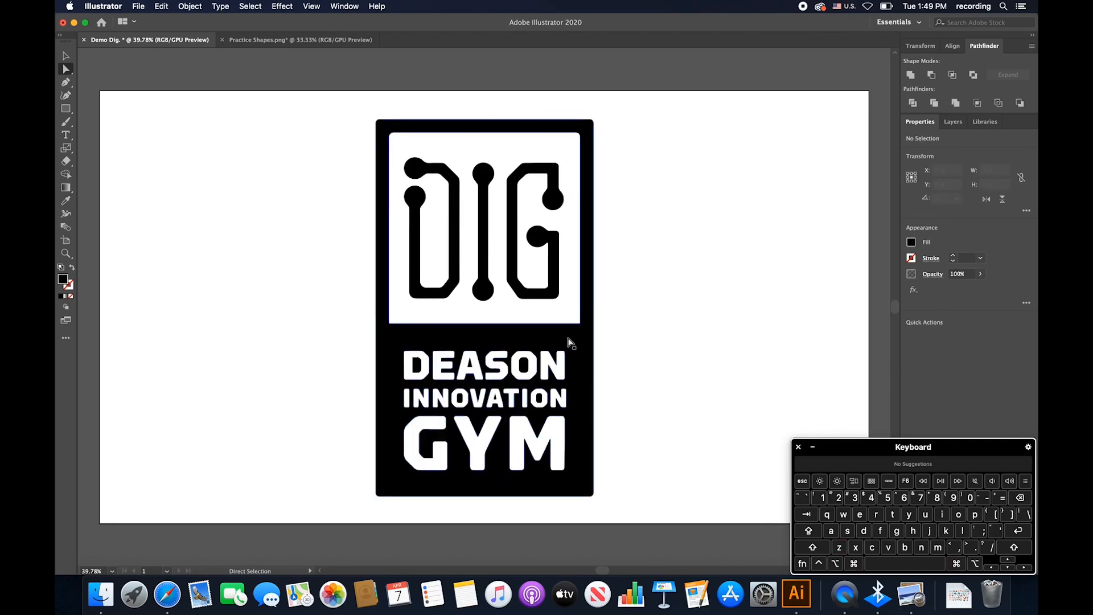
Step: Try moving the black frame with its cut-out lettering clear of the DIG letters, select the white backing shape, and undo the move
left_click_drag(566, 340, 817, 340)
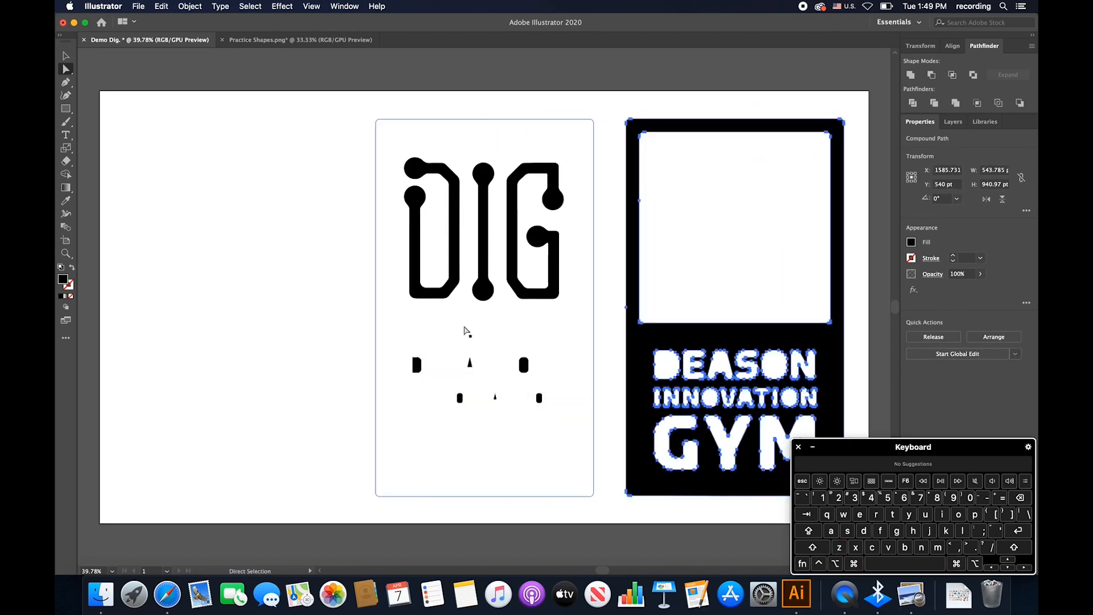
left_click(450, 365)
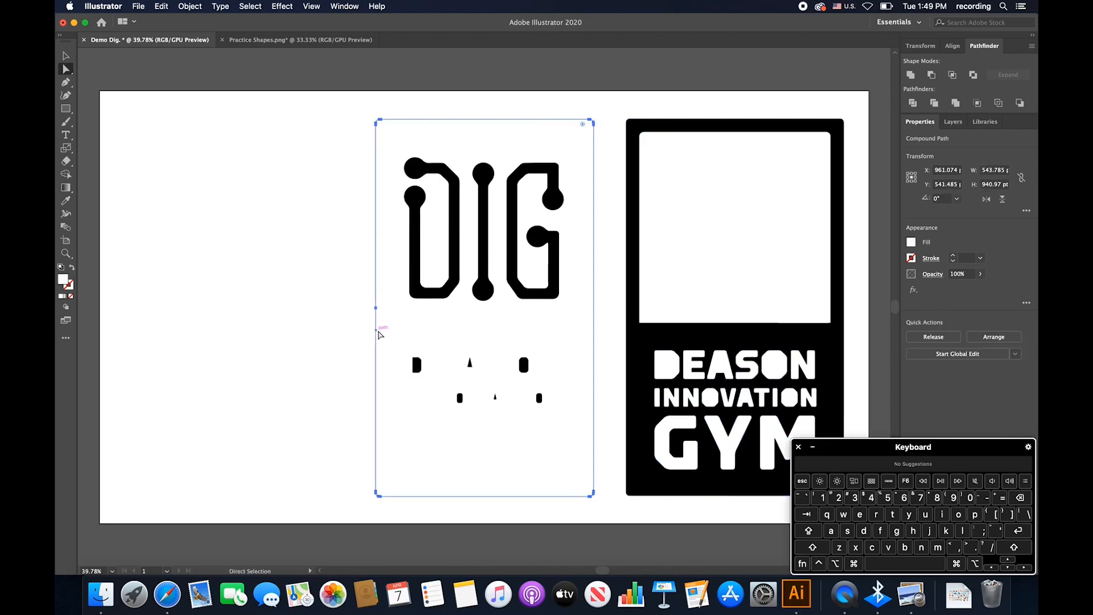
key("super+shift+a")
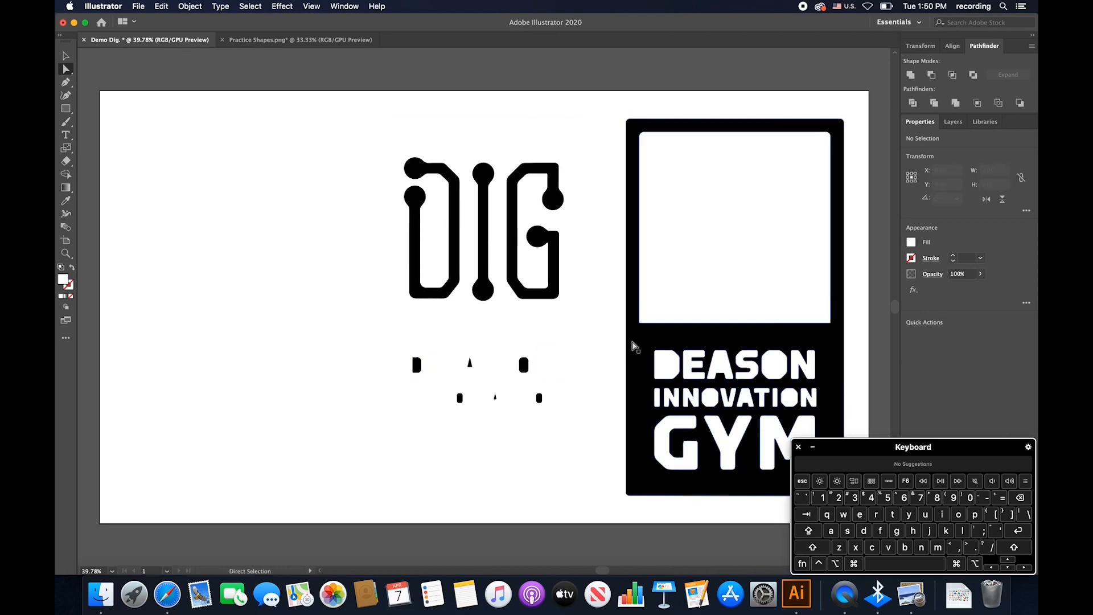
key("super+z")
key("super+z")
key("super+z")
Step: Try deleting the frame's outer outline and shifting the black frame sideways, undo both changes, and clear the selection
left_click(594, 341)
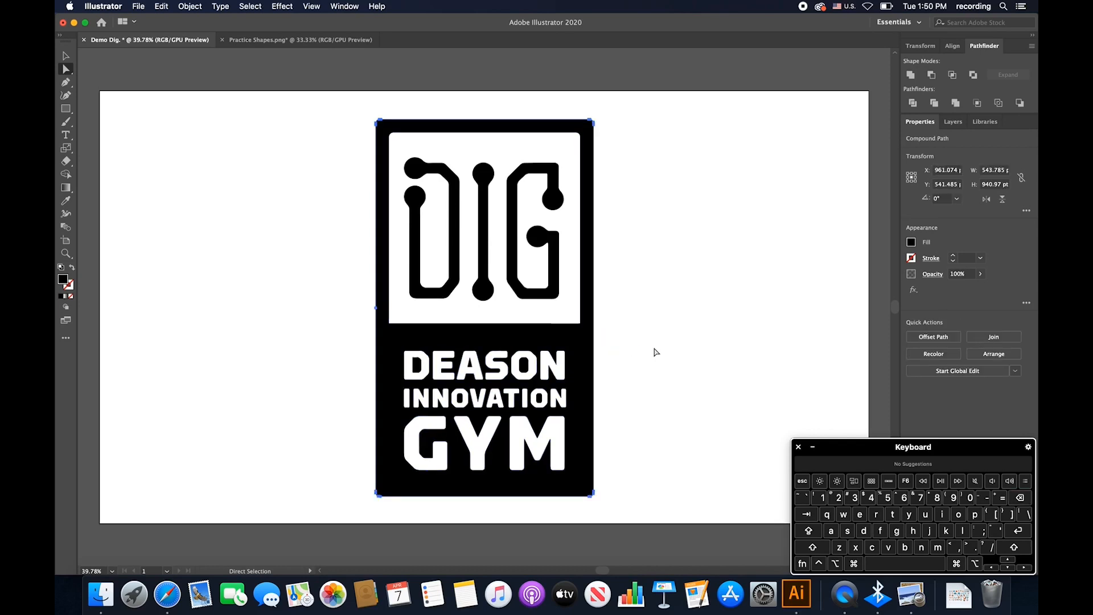
key("Delete")
key("super+z")
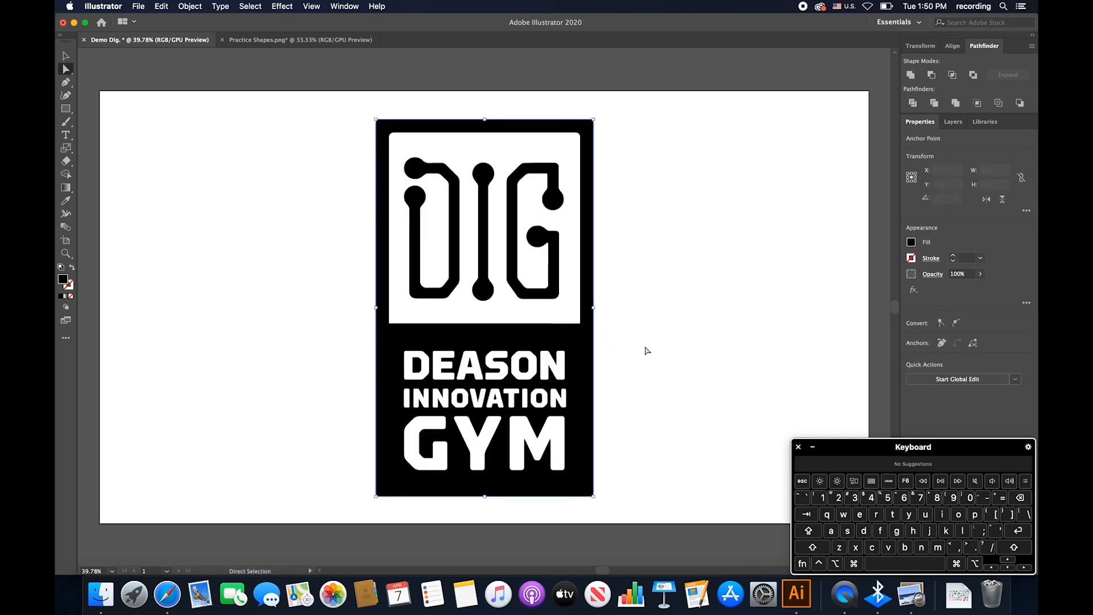
left_click_drag(532, 334, 606, 333)
key("super+z")
key("super+z")
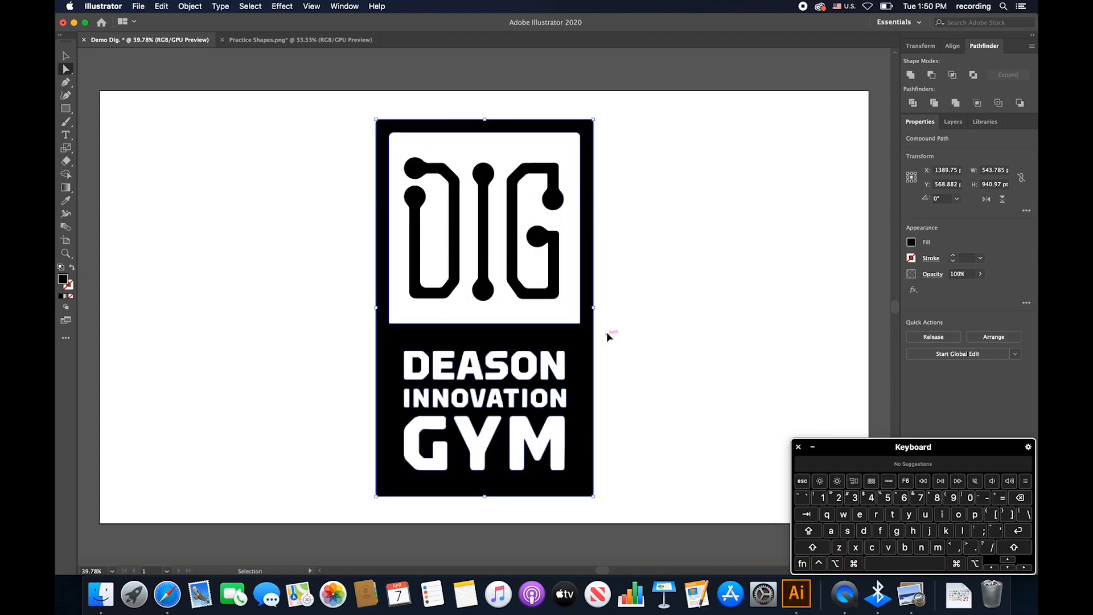
left_click(693, 356)
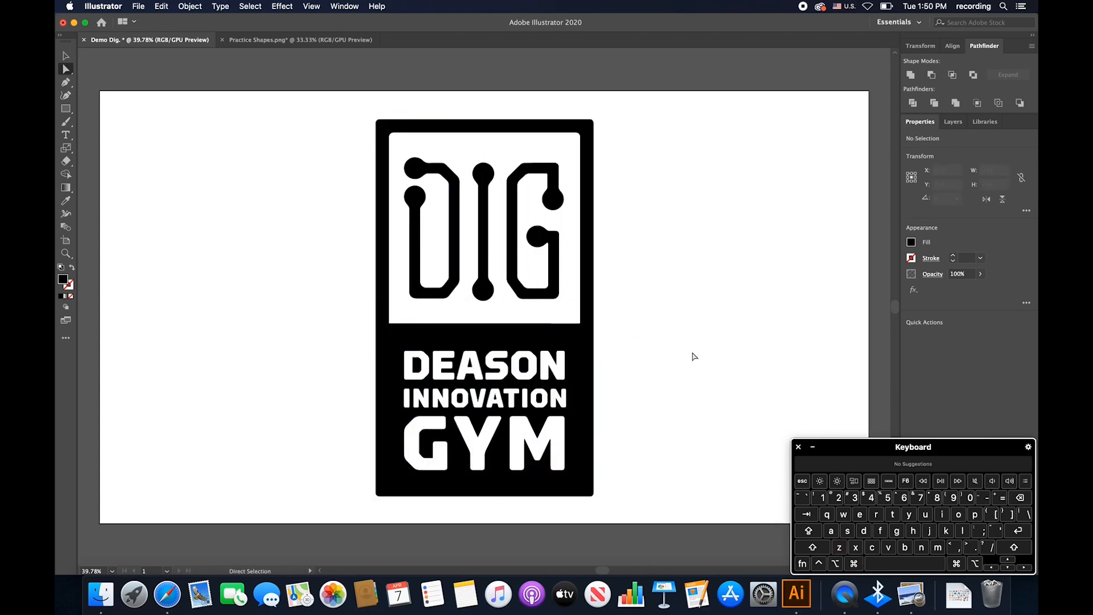
Step: Draw a black ellipse about 419 by 859 pt in the blank area beside the logo, discarding a trial rectangle first
left_click_drag(170, 111, 264, 230)
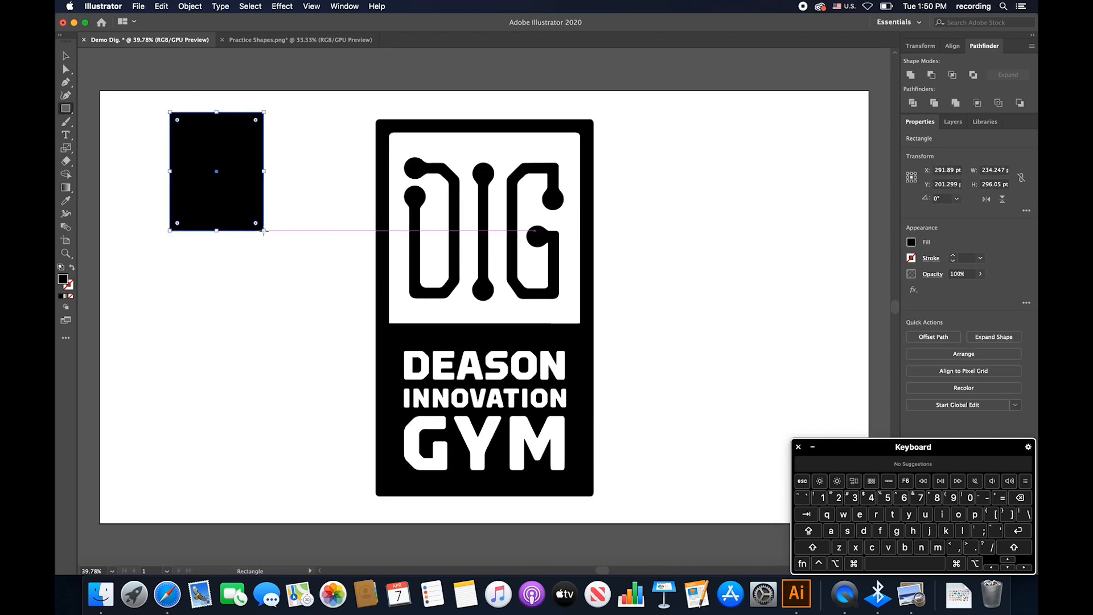
key("Delete")
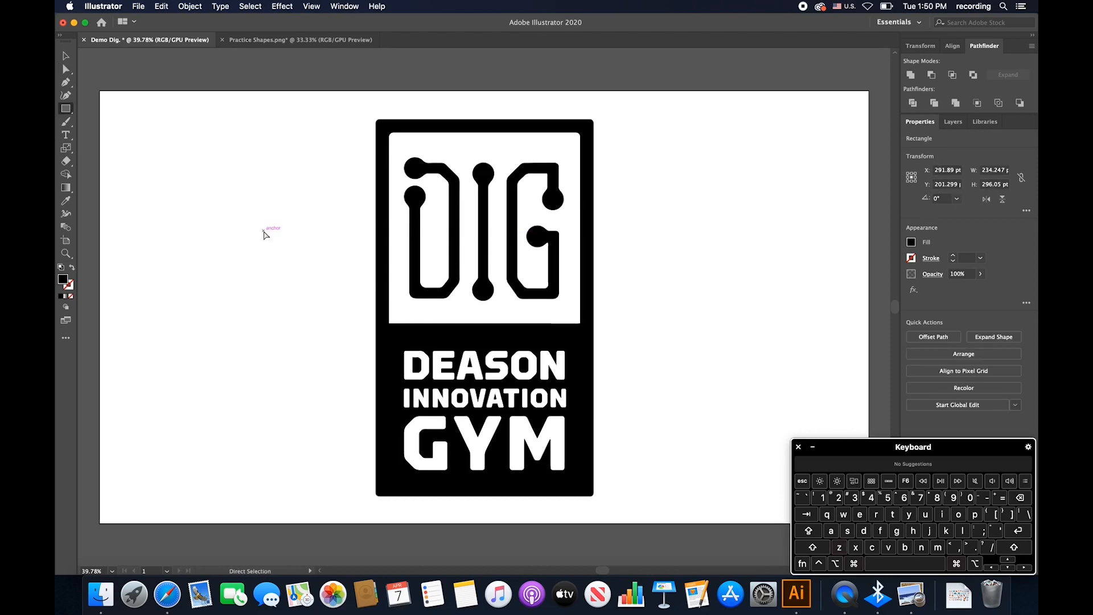
left_click(71, 110)
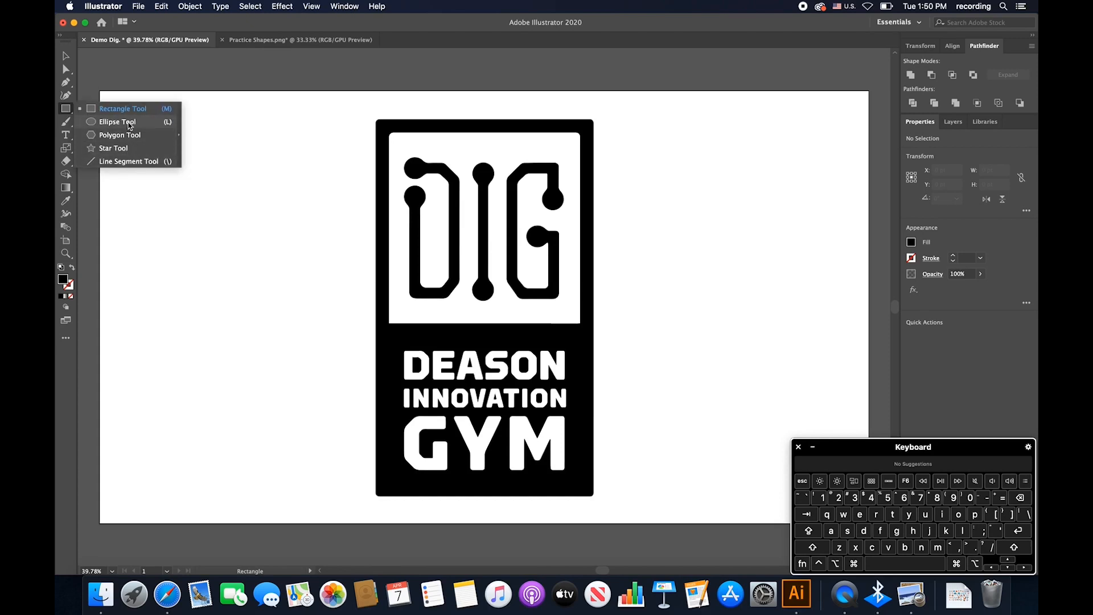
left_click(129, 122)
left_click_drag(161, 132, 329, 476)
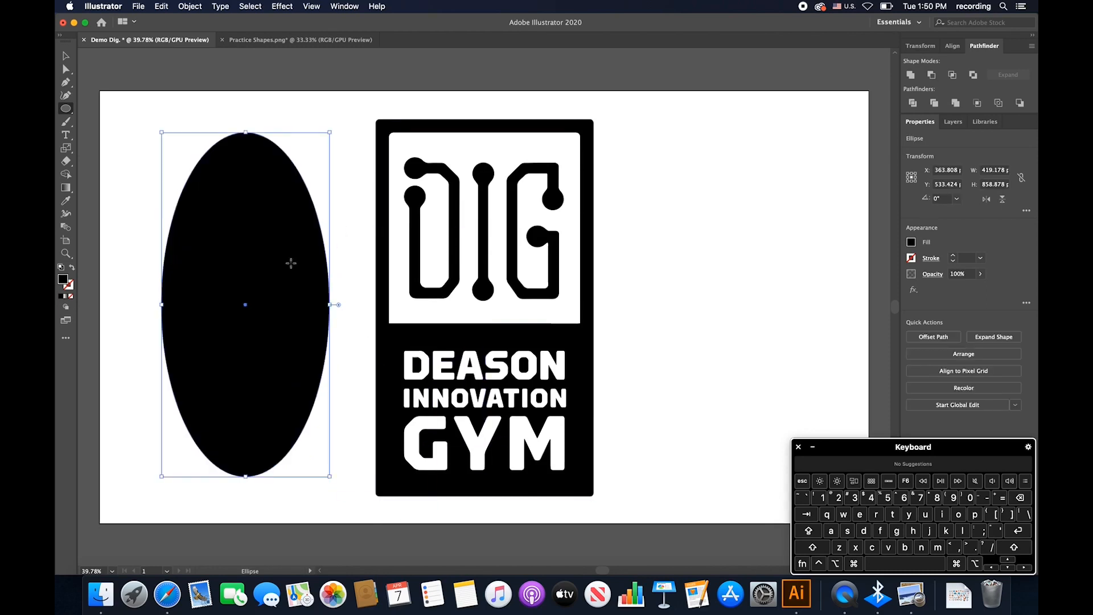
Step: Try filling the ellipse with bright orange FF7F00 using the Color Picker
double_click(65, 282)
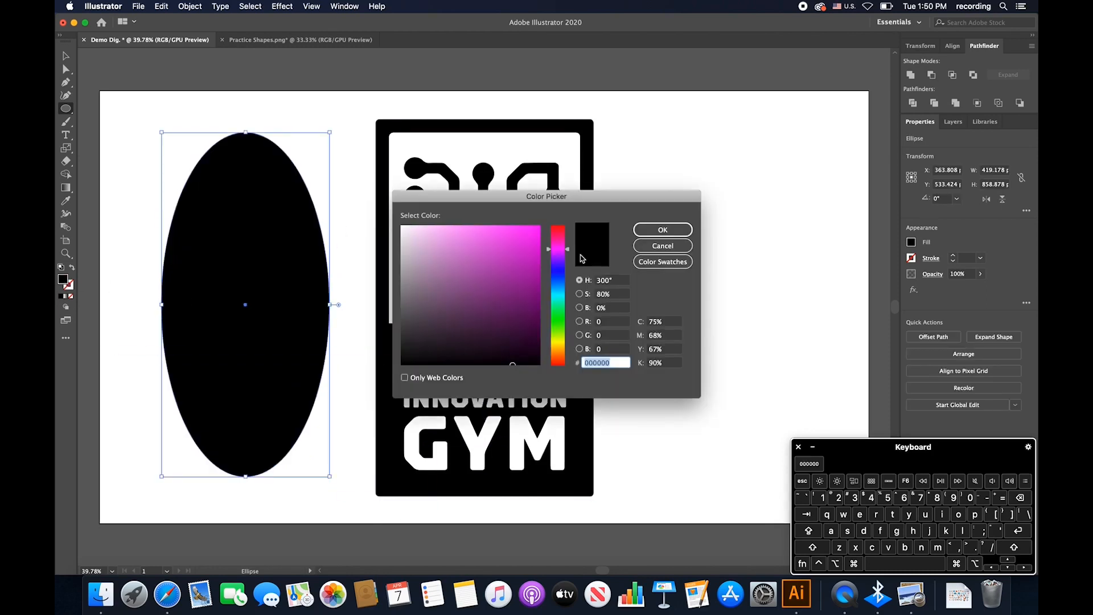
left_click_drag(557, 365, 557, 354)
mouse_move(523, 291)
left_mouse_down()
mouse_move(520, 268)
mouse_move(529, 347)
mouse_move(540, 252)
left_mouse_up()
left_click_drag(567, 359, 567, 362)
left_click_drag(525, 256, 531, 214)
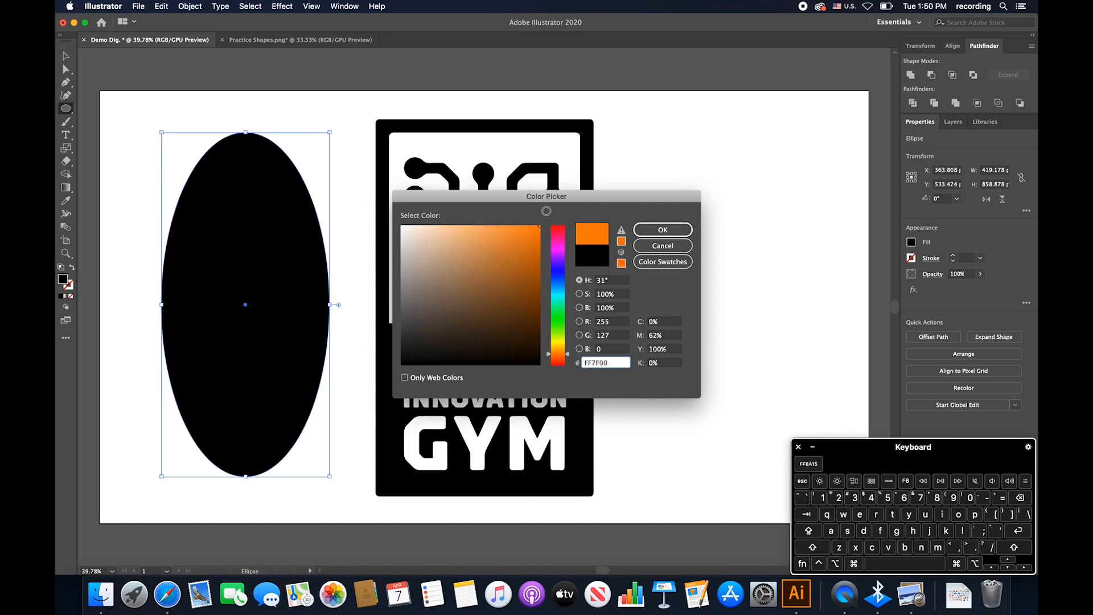
left_click(662, 229)
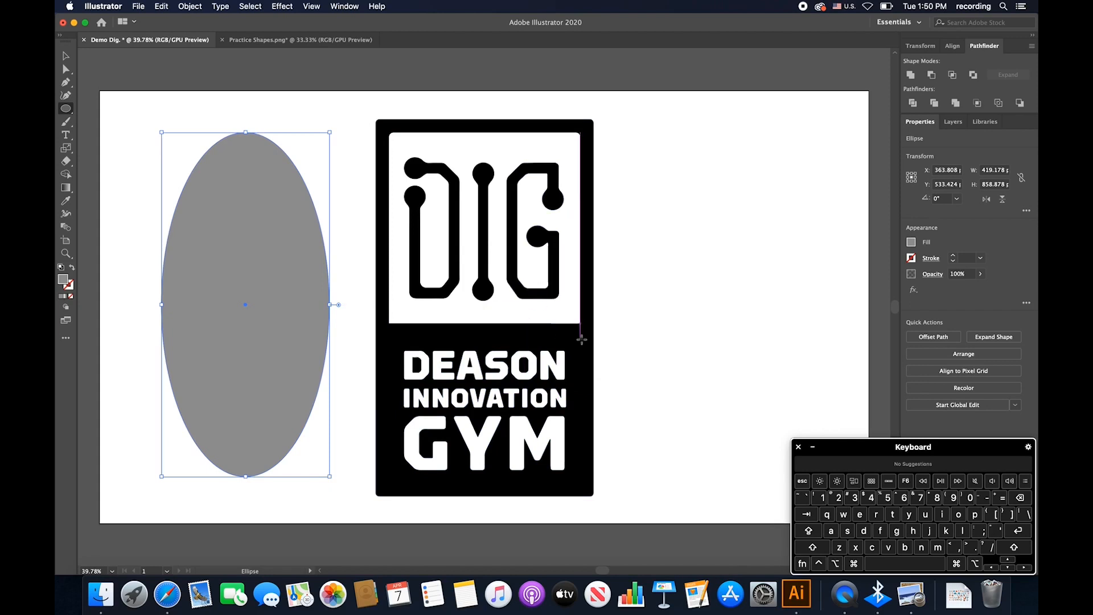
double_click(64, 279)
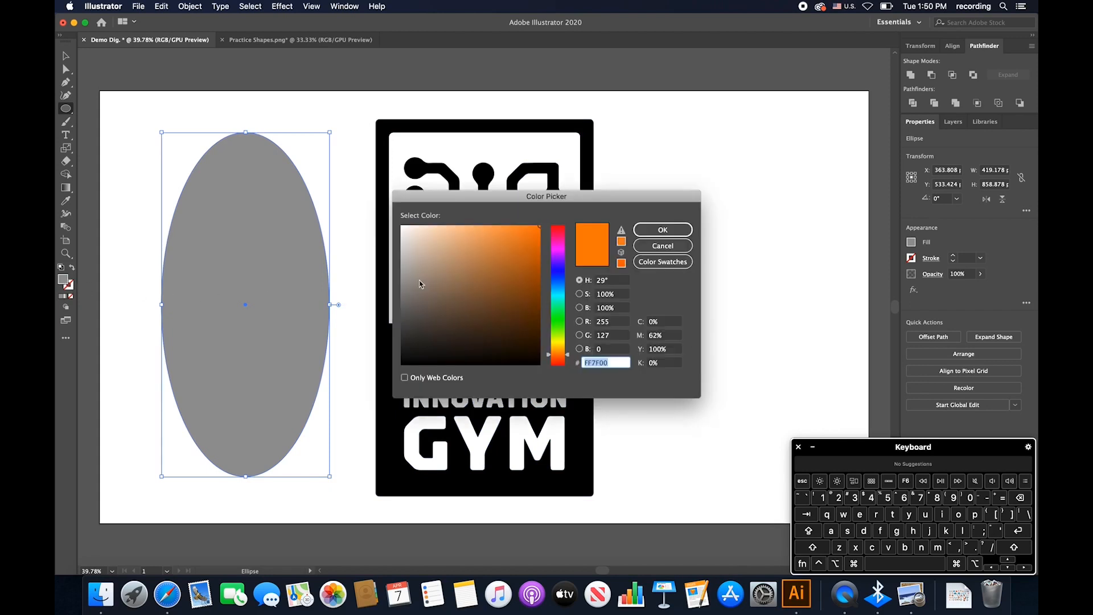
left_click(536, 230)
left_click(663, 229)
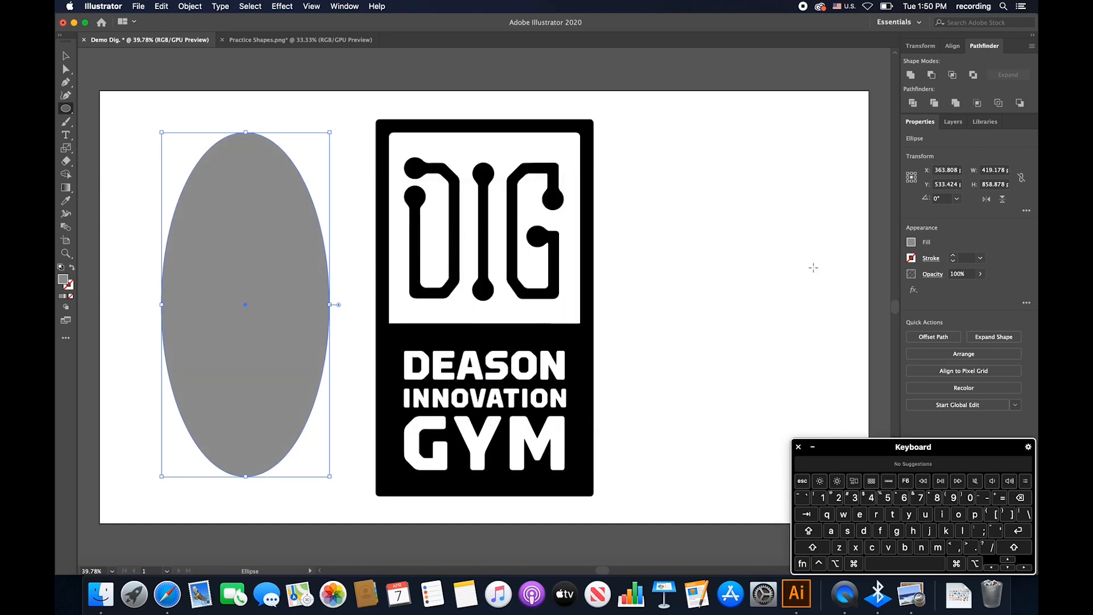
Step: Fill the ellipse with the light orange colour swatch and cancel the accidentally opened ellipse size dialog
left_click(911, 242)
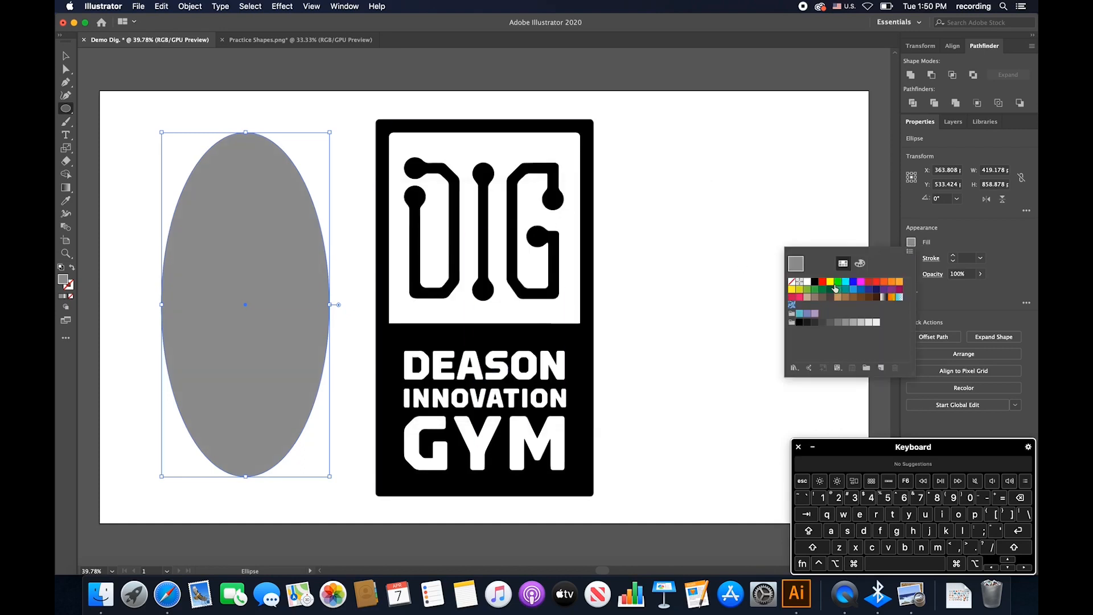
left_click(900, 283)
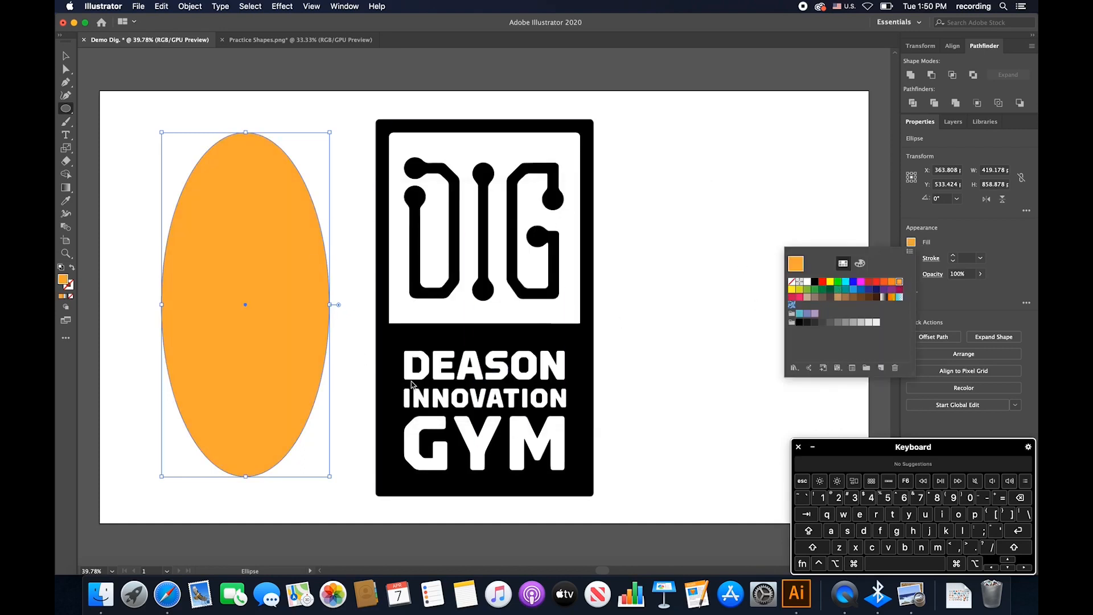
left_click(376, 395)
left_click(376, 393)
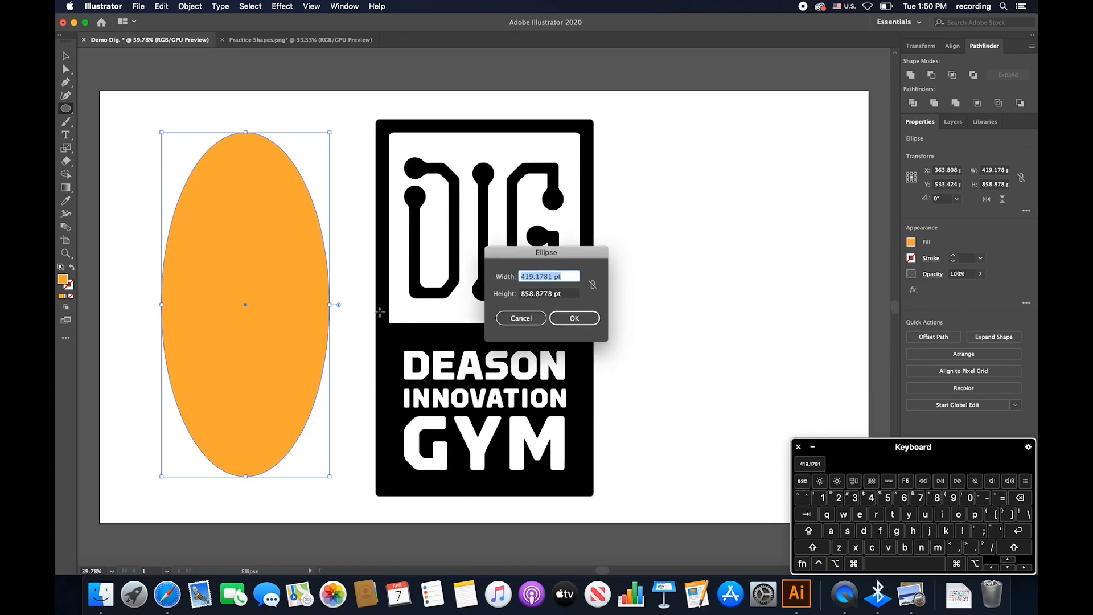
left_click(518, 317)
Step: Try moving the DIG letters from the logo towards the orange ellipse, and undo the move
key("a")
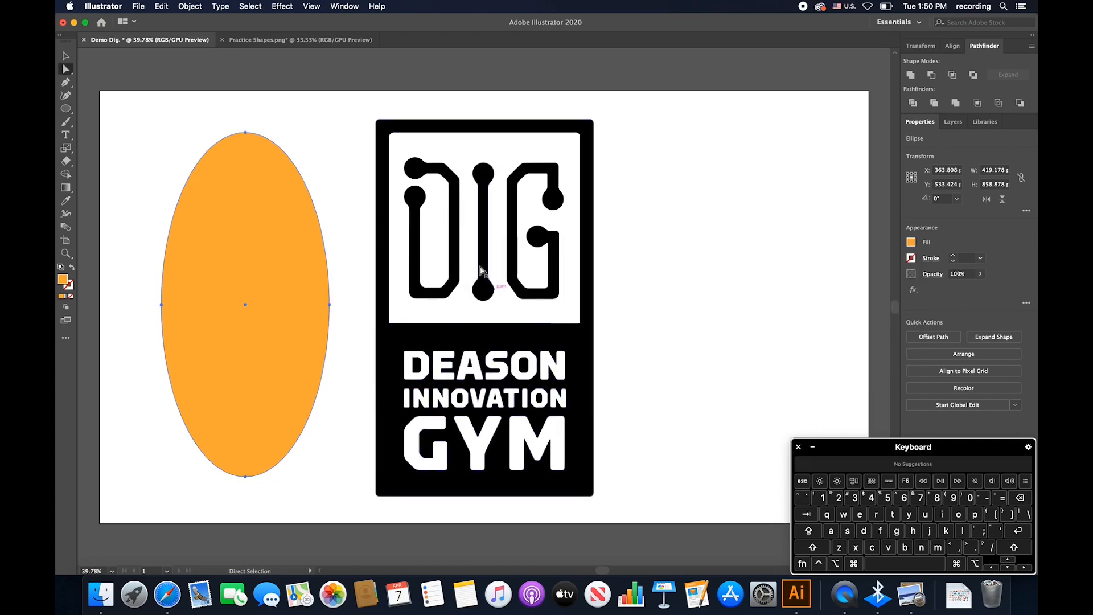
left_click(420, 173)
left_click(483, 182, "shift")
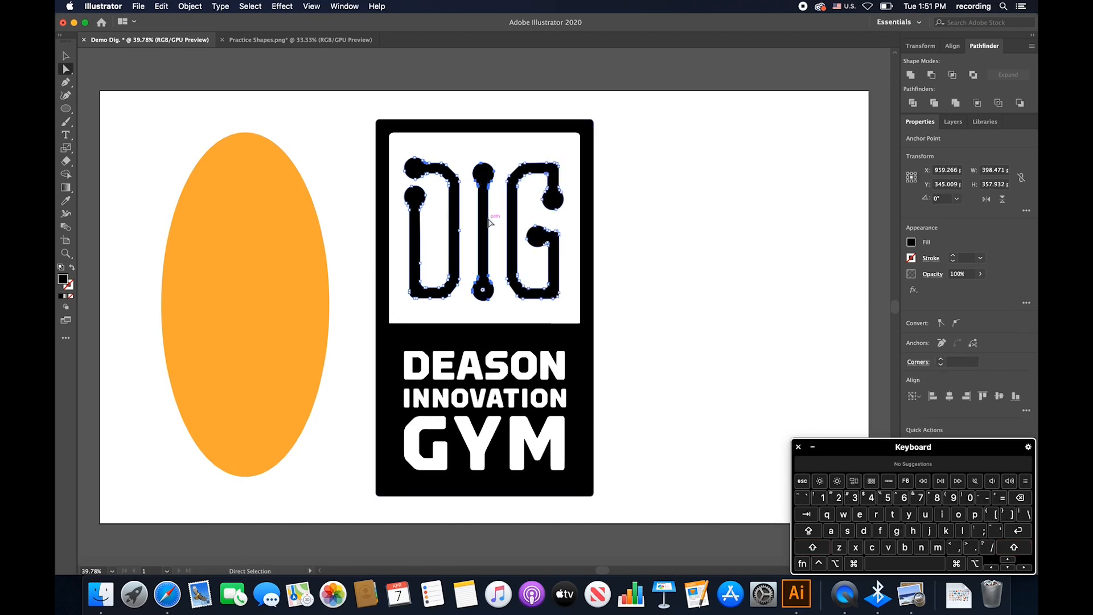
left_click_drag(485, 220, 316, 293)
key("super+z")
Step: Select the D, I and G letter shapes together and move them onto the centre of the orange ellipse
left_click(457, 246)
left_click(483, 239, "shift")
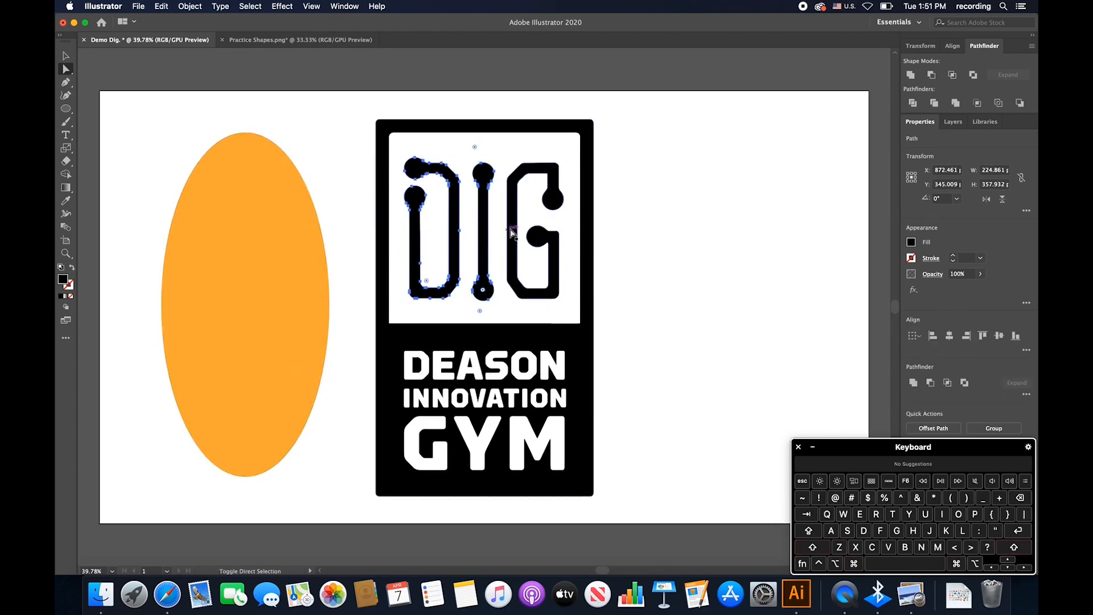
left_click(512, 230, "shift")
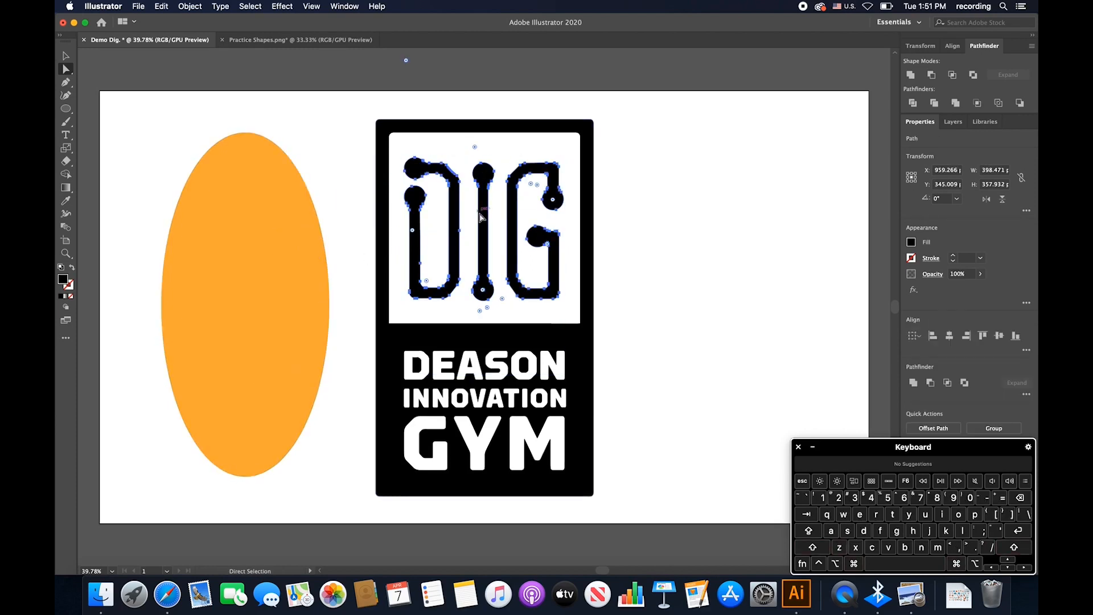
left_click_drag(483, 214, 245, 283)
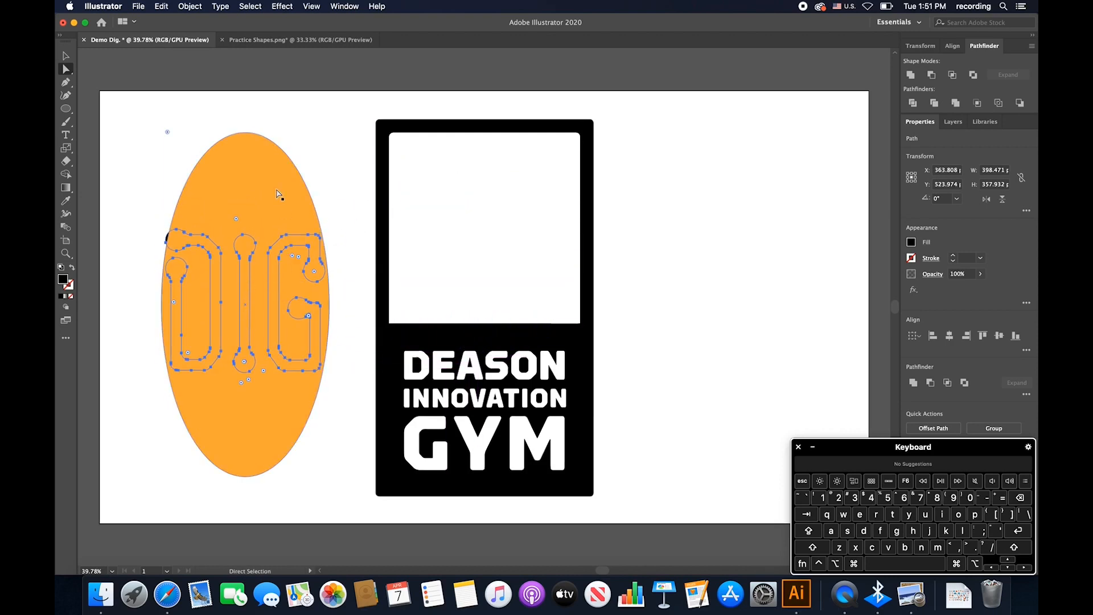
Step: Try bringing the DIG letters in front of the orange ellipse with the Bring to Front and Bring Forward commands
right_click(275, 257)
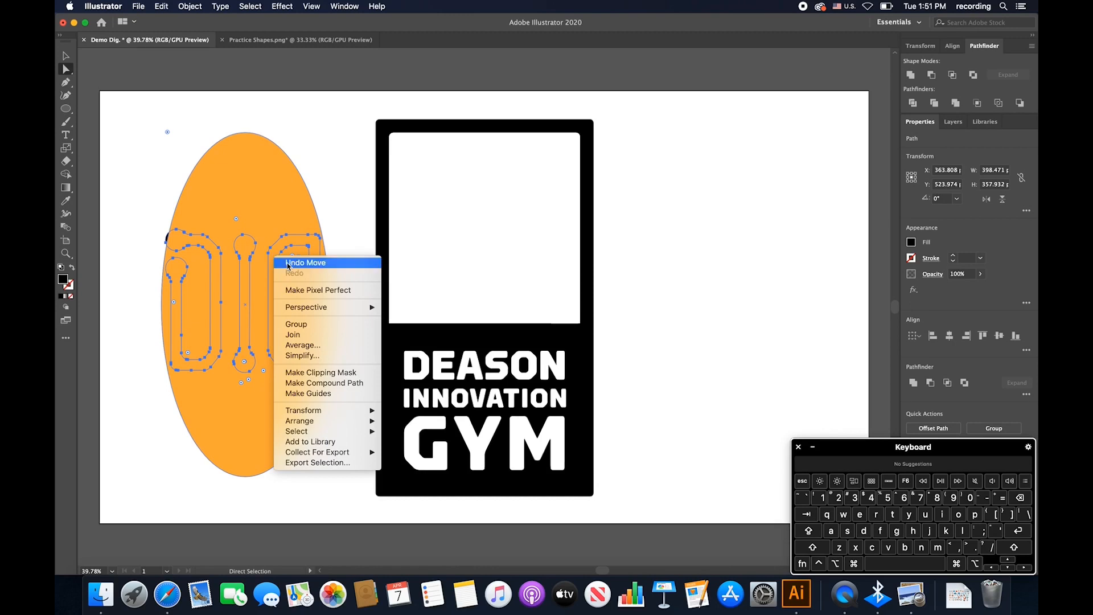
mouse_move(302, 313)
mouse_move(314, 421)
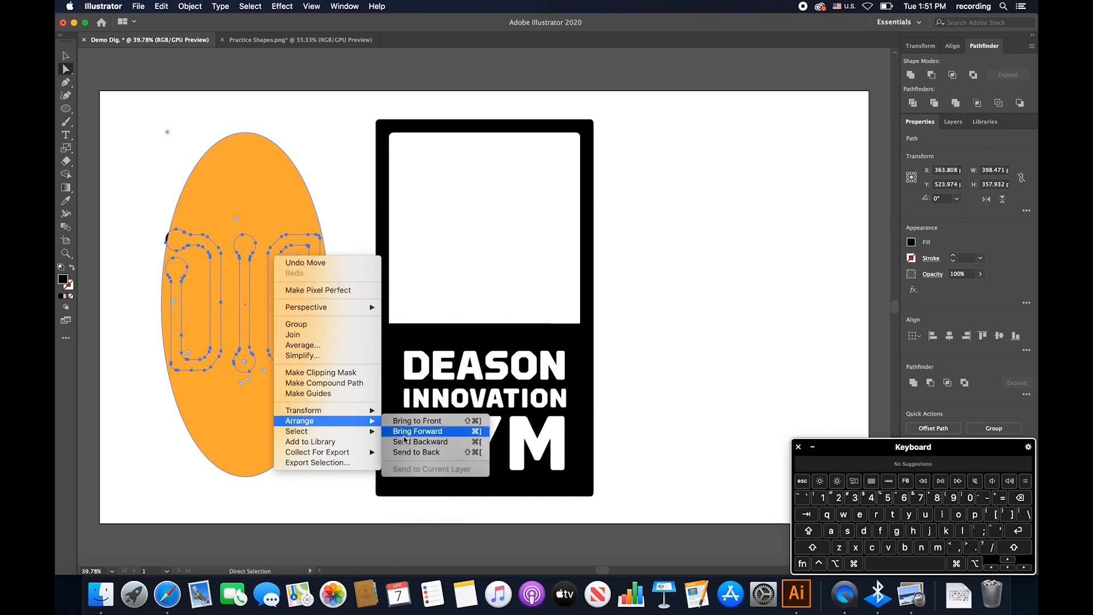
left_click(422, 424)
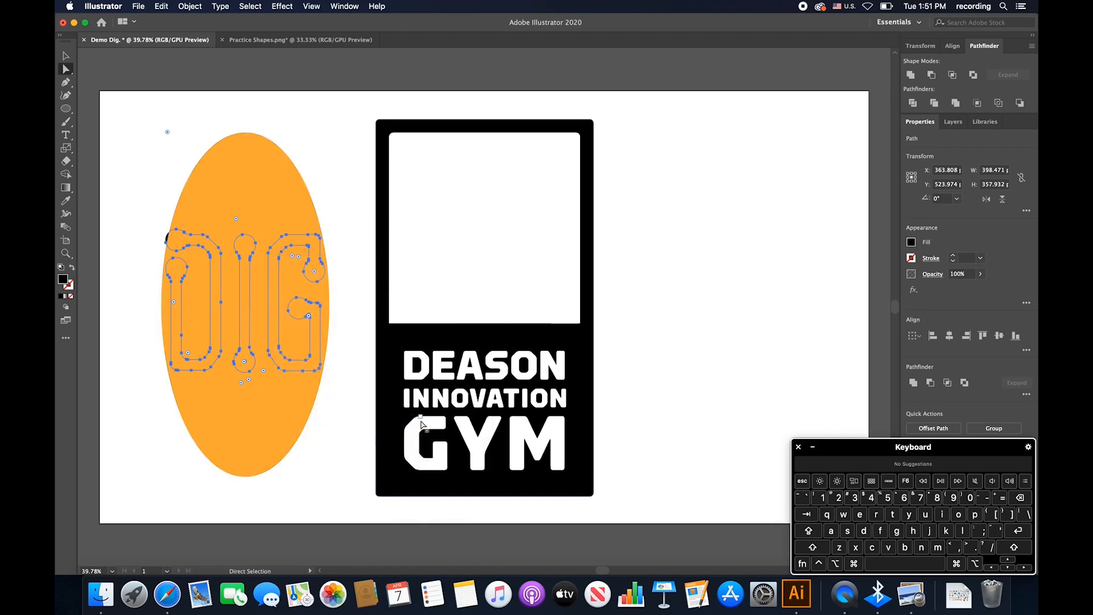
right_click(273, 342)
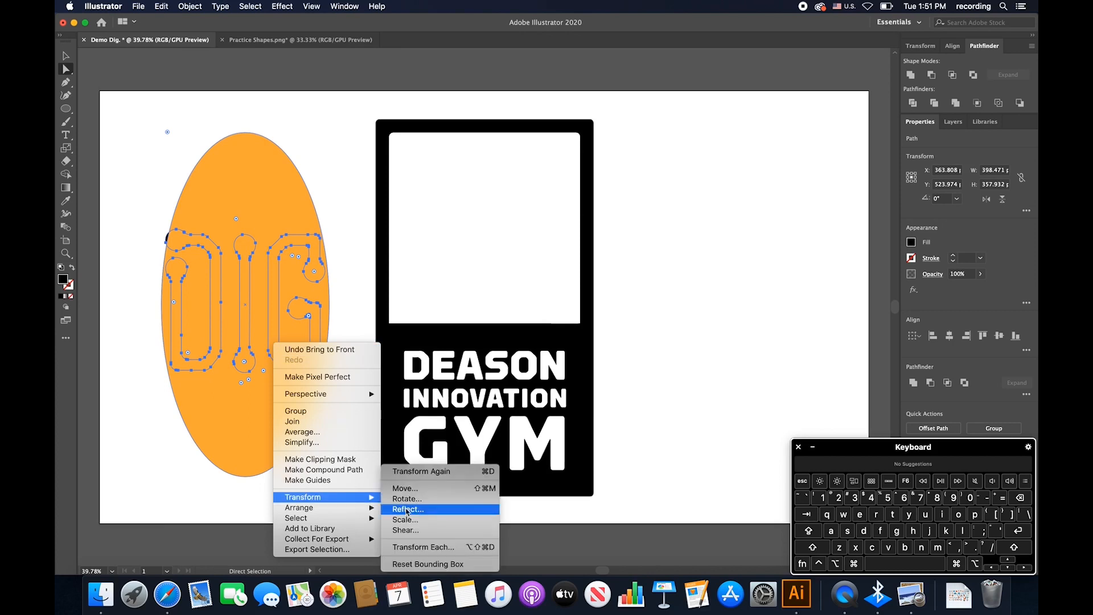
mouse_move(353, 512)
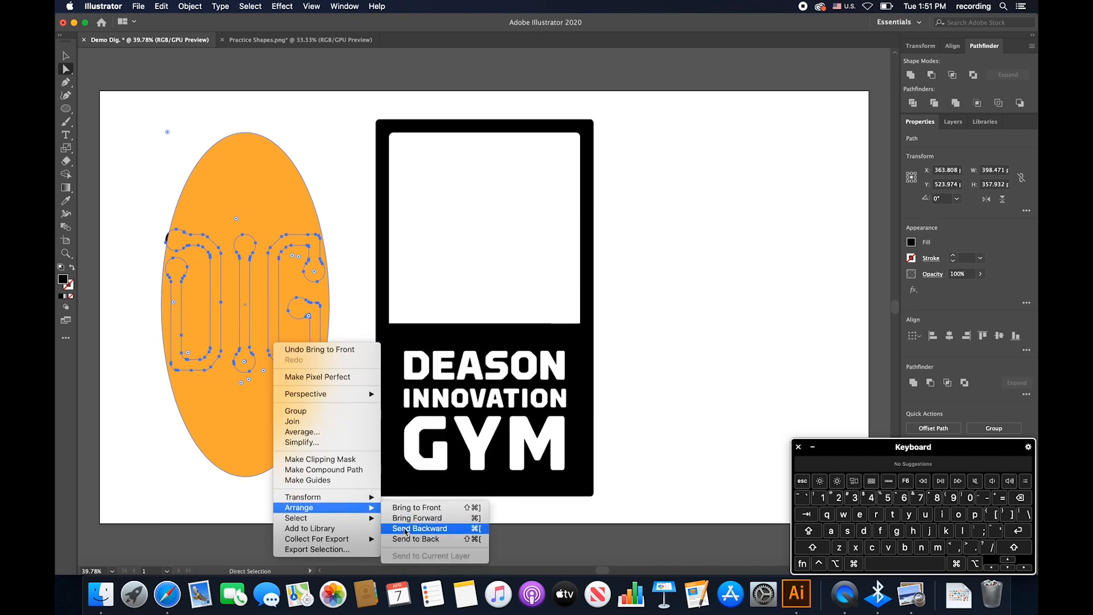
left_click(408, 517)
left_click(315, 464)
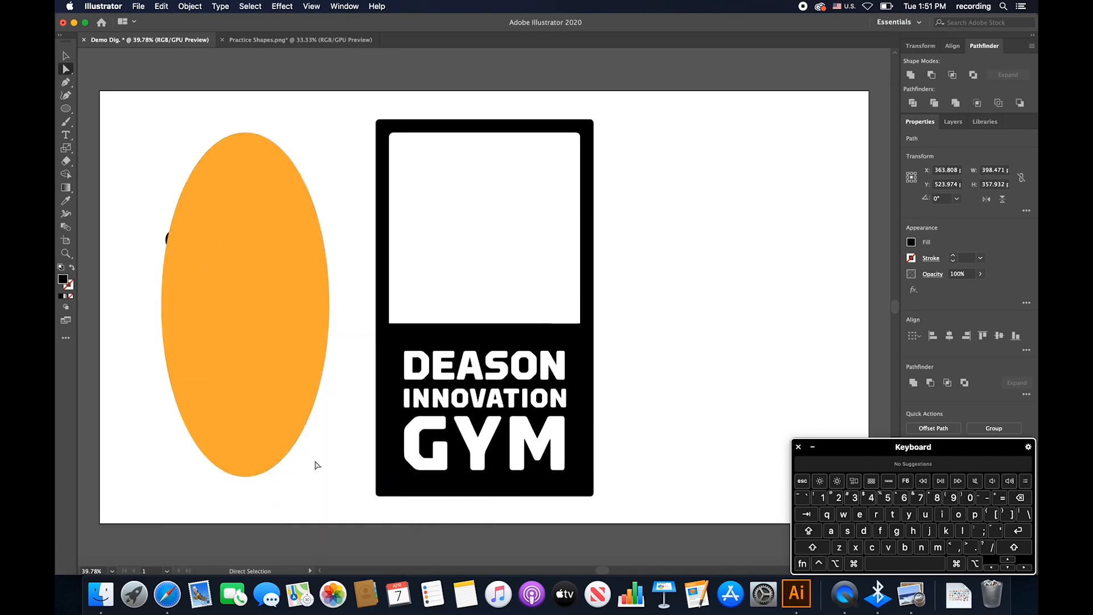
Step: Send the orange ellipse behind the DIG letters and clear the selection
left_click(275, 381)
right_click(265, 423)
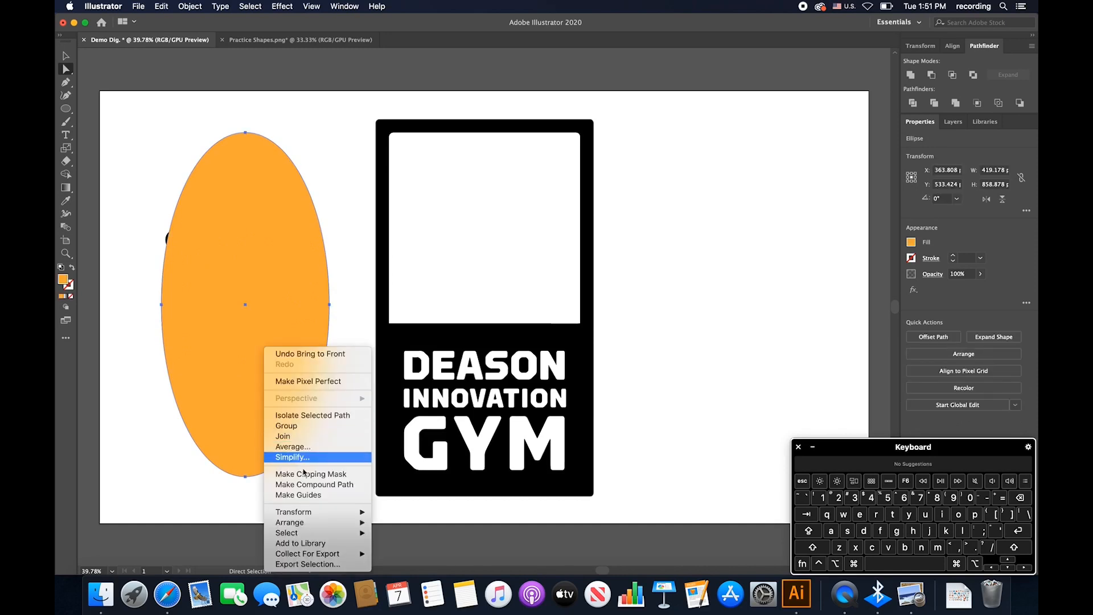
mouse_move(319, 529)
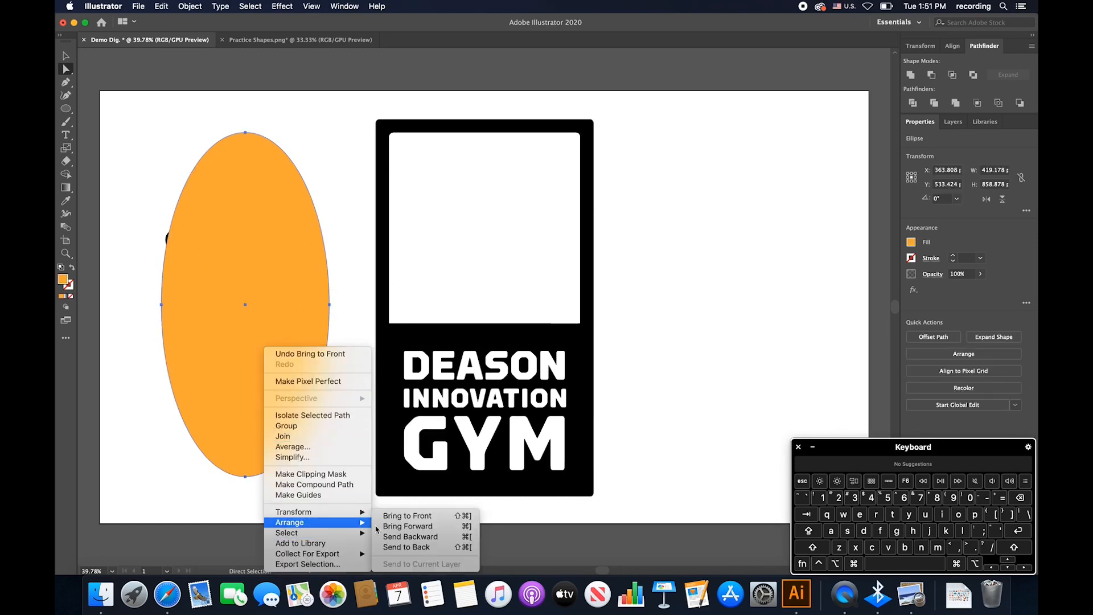
left_click(400, 538)
left_click(354, 463)
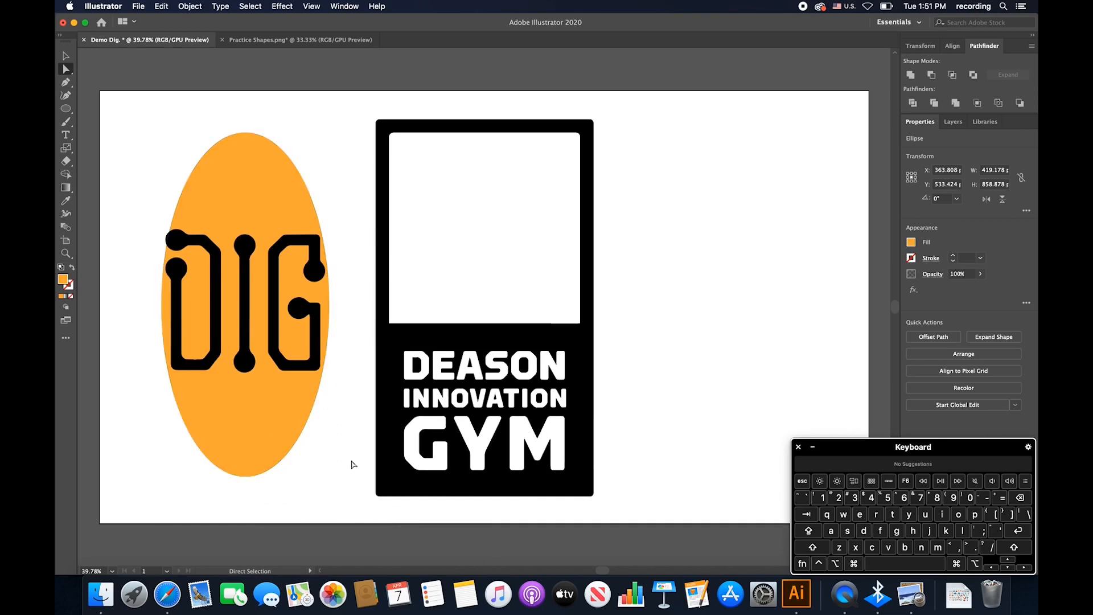
Step: Scale the D, I and G letters on the orange ellipse down together to about 350 by 314 pt, and clear the selection
left_click(274, 320, "shift")
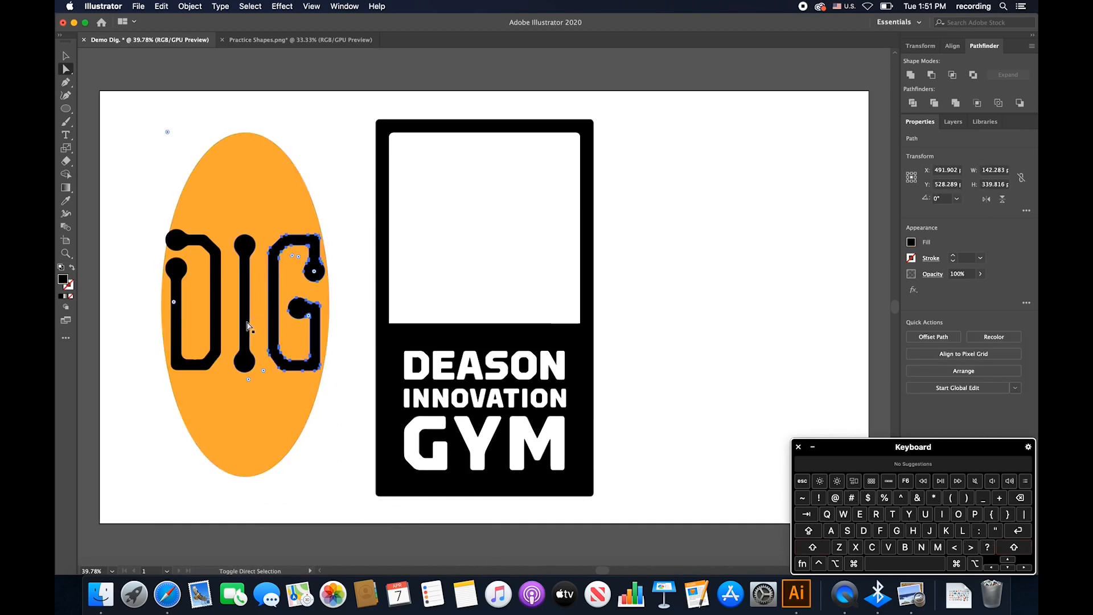
left_click(247, 326, "shift")
left_click(220, 329, "shift")
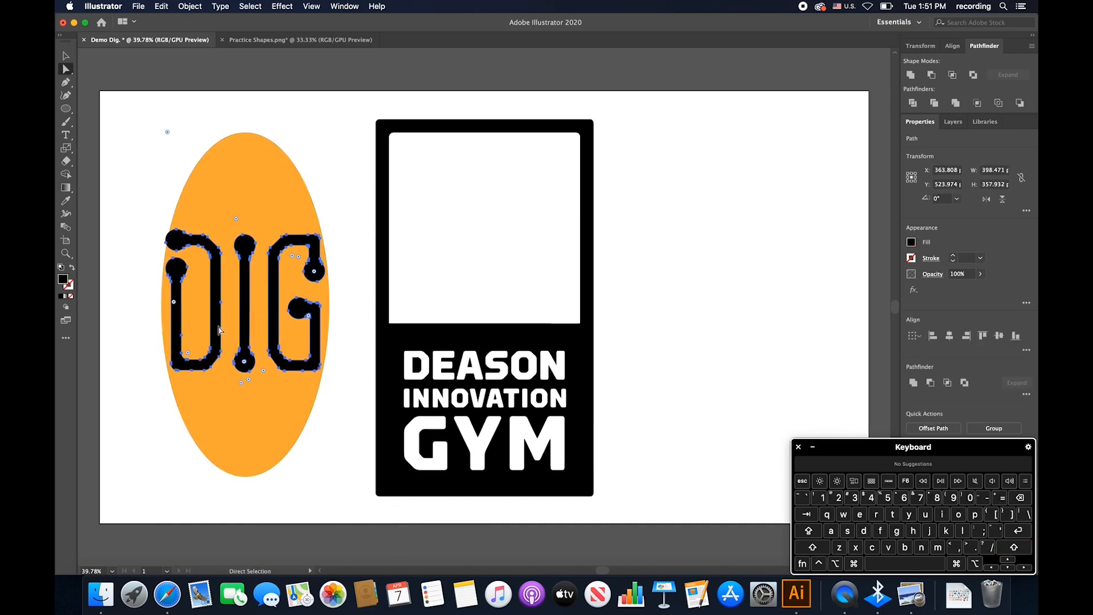
key("s")
left_click_drag(338, 423, 316, 419)
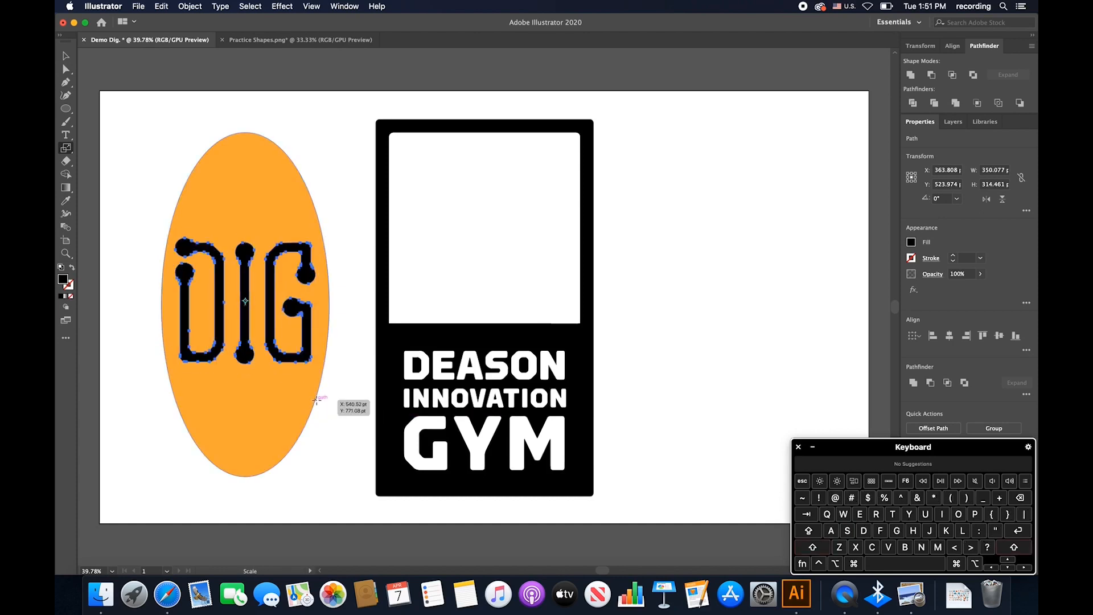
key("a")
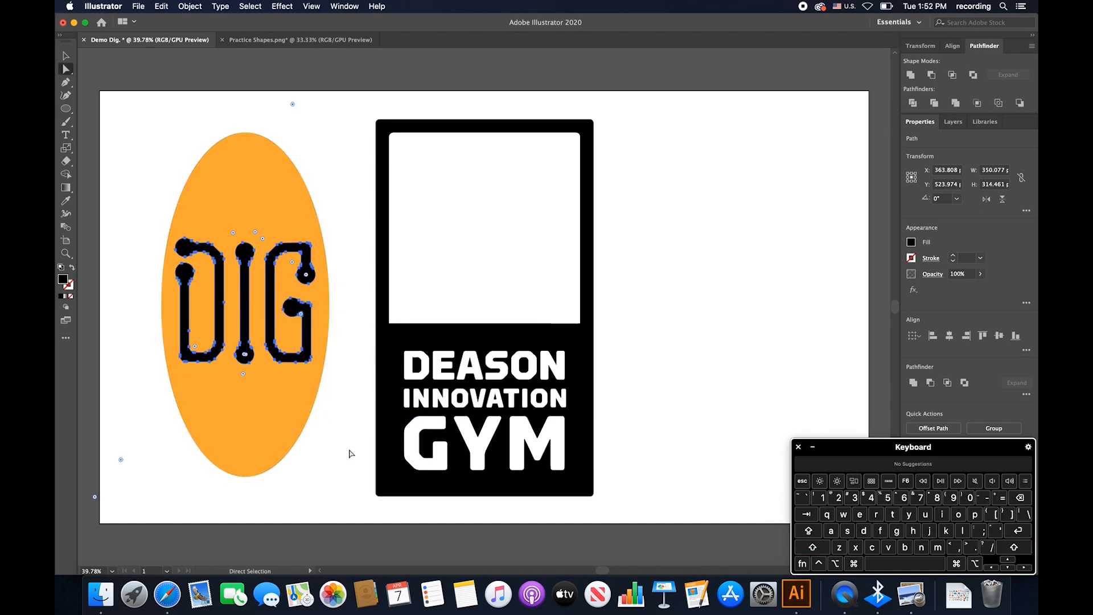
left_click(359, 414)
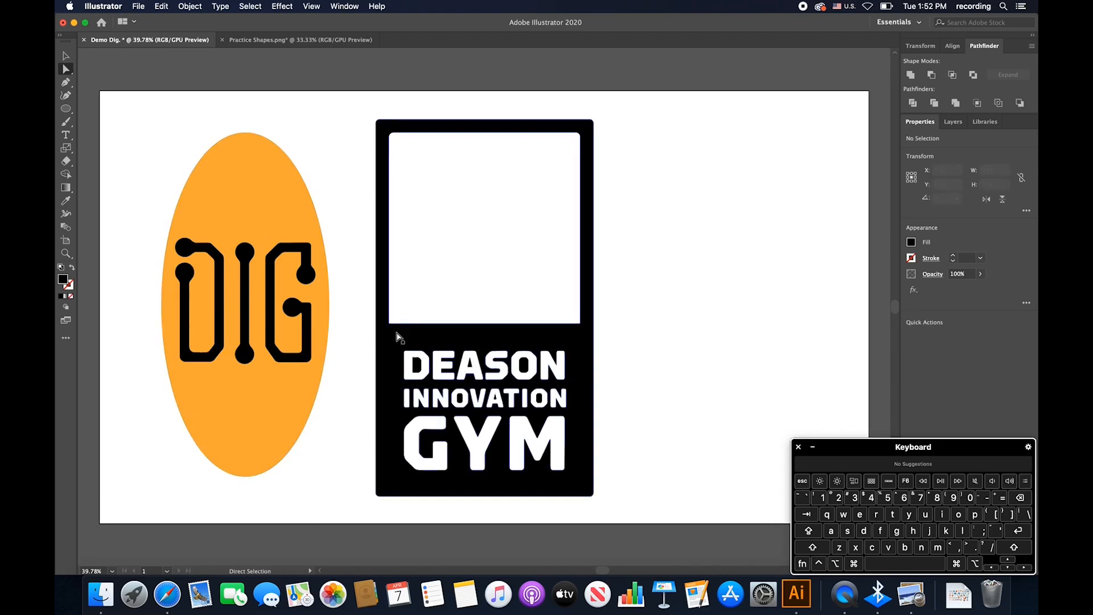
Step: Delete the large rectangular cutout path above the DEASON INNOVATION GYM text in the black logo panel
left_click(395, 393)
left_click(390, 322)
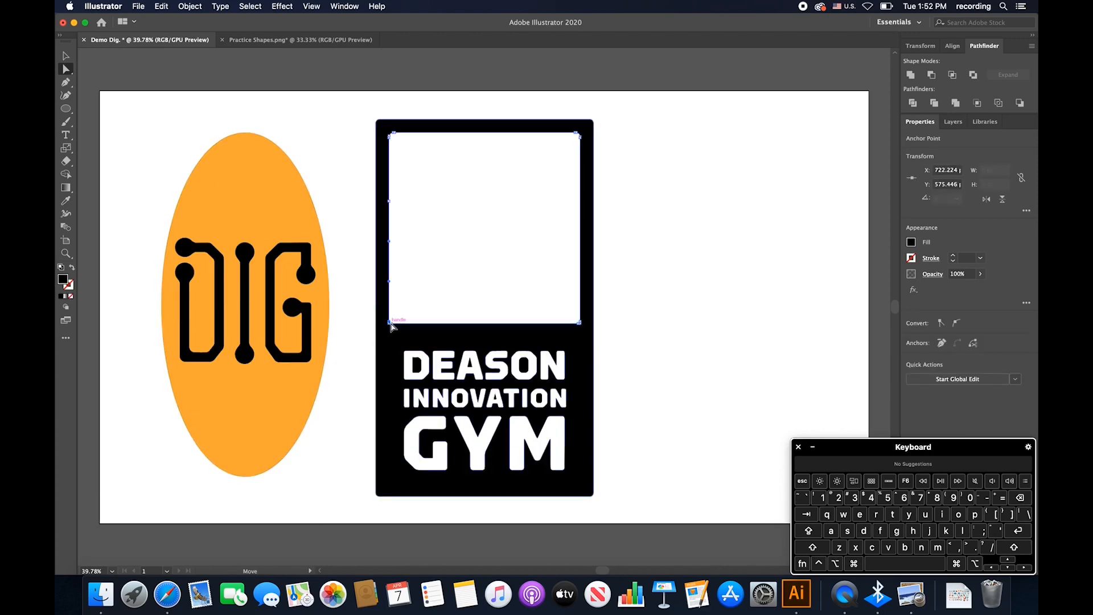
key("Delete")
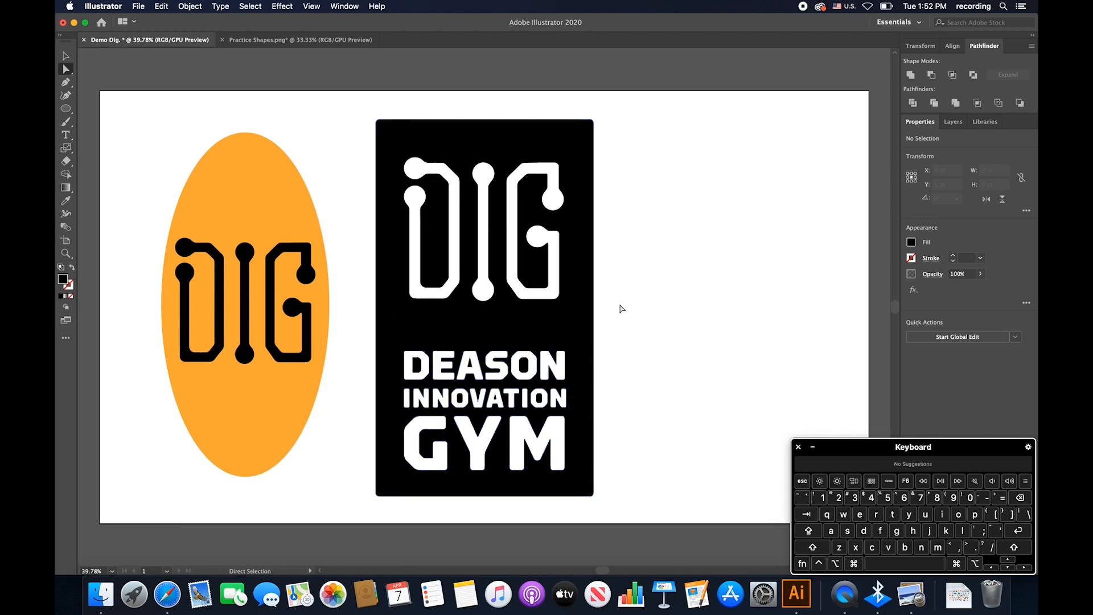
Step: Examine the logo's separate compound paths by selecting the black panel and the white lettering
left_click(572, 261)
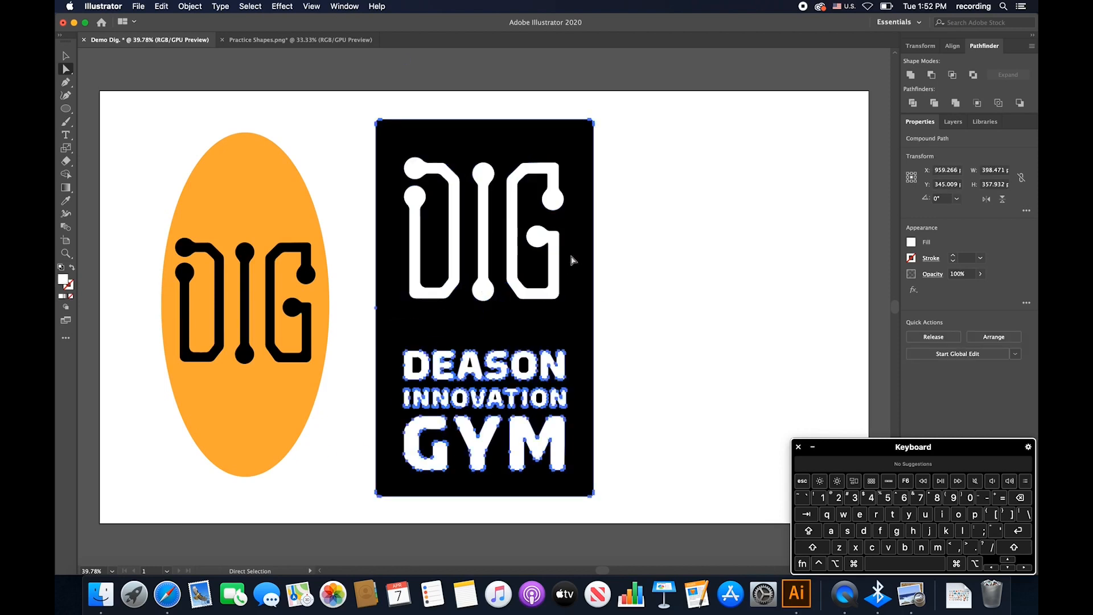
left_click(551, 441)
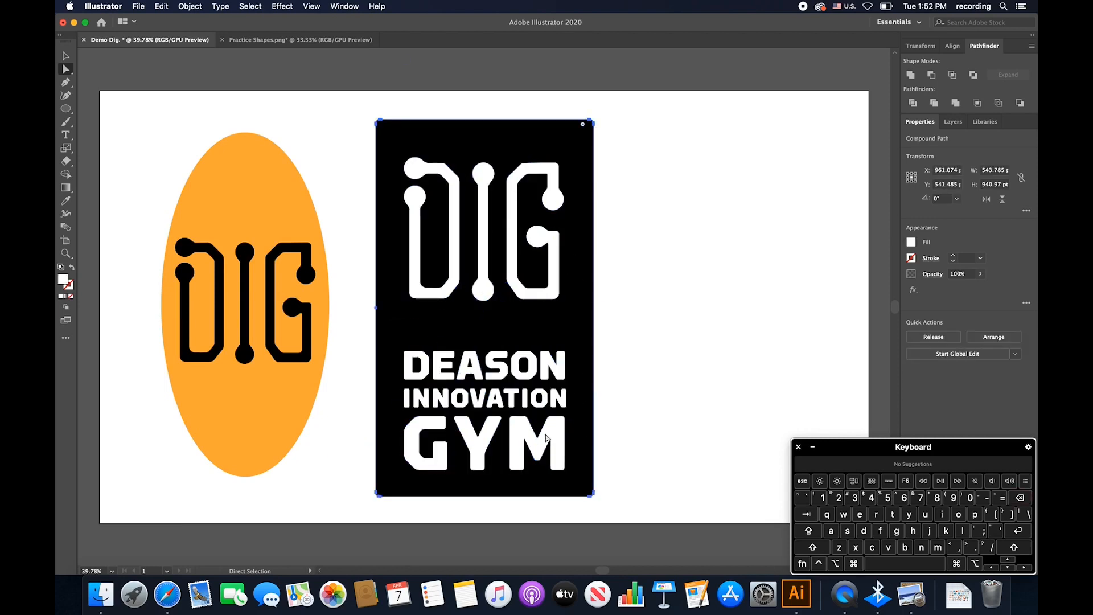
left_click(483, 445)
left_click_drag(483, 445, 439, 432)
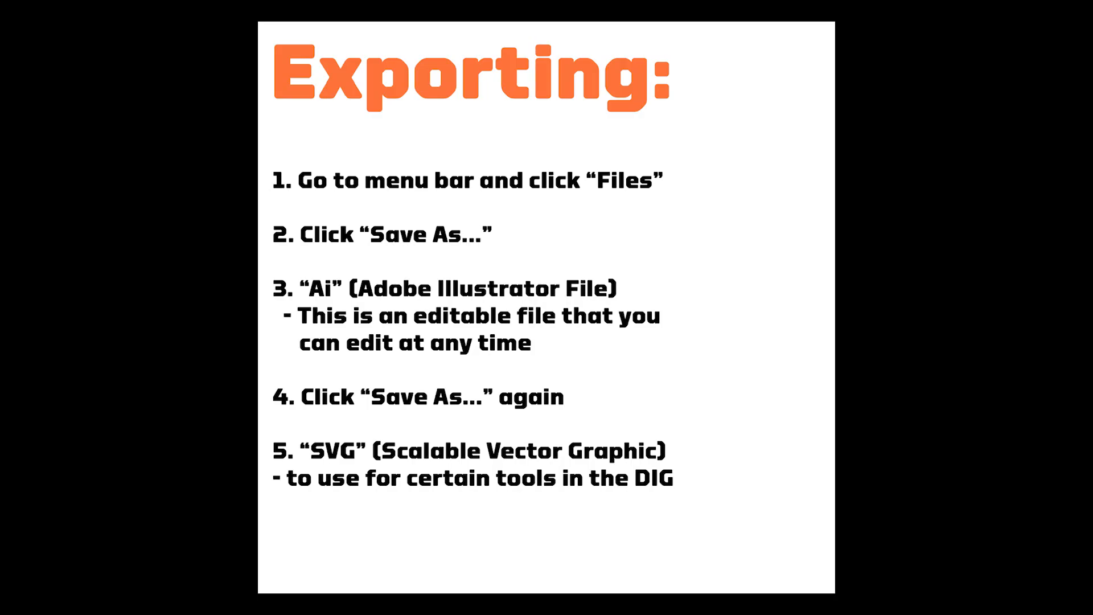